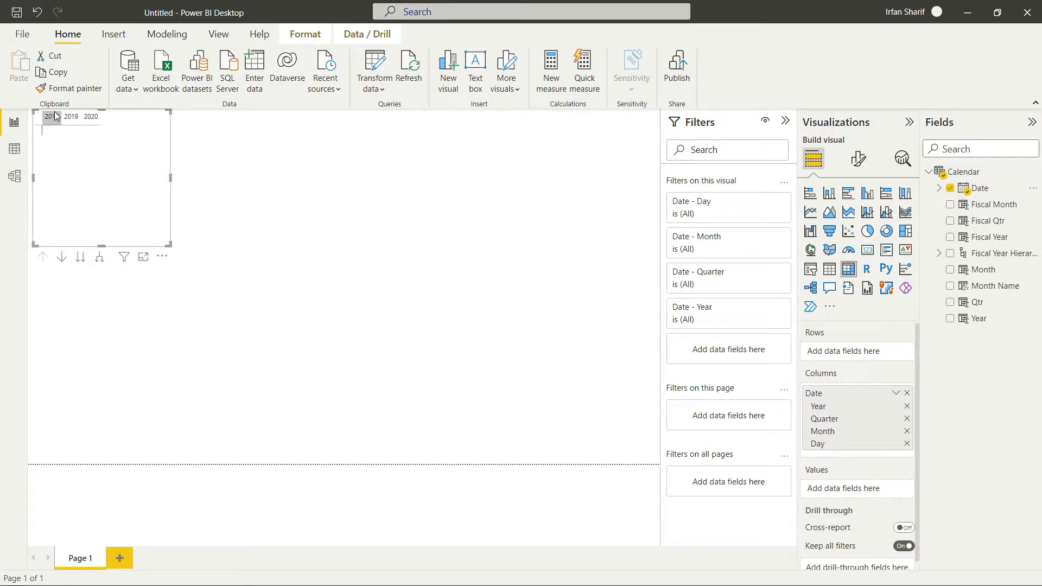
Enlarge the matrix and step its date columns through the quarter and month levels, finishing at the quarter level
left_click(100, 259)
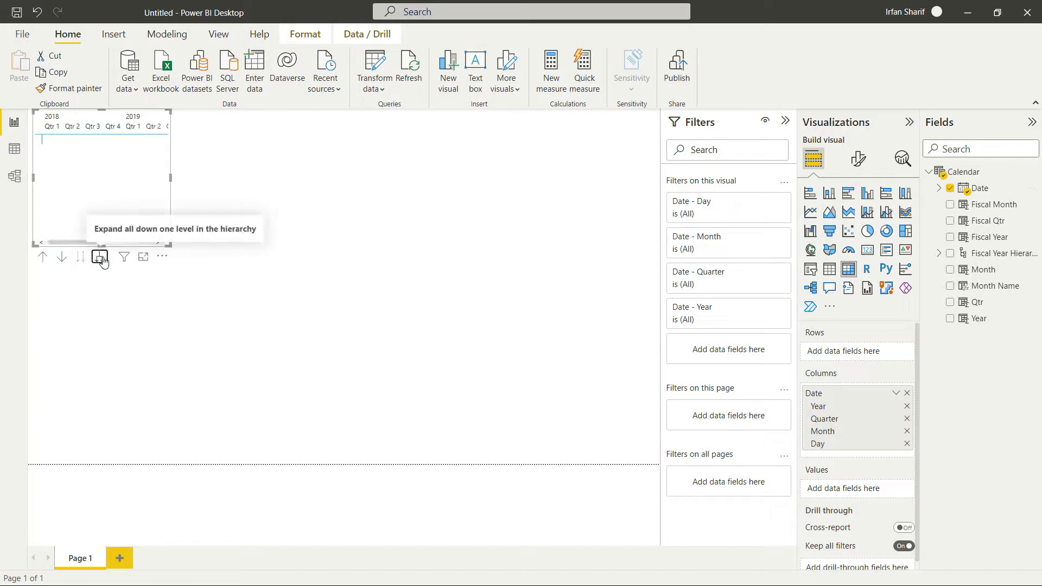
left_click_drag(170, 245, 380, 322)
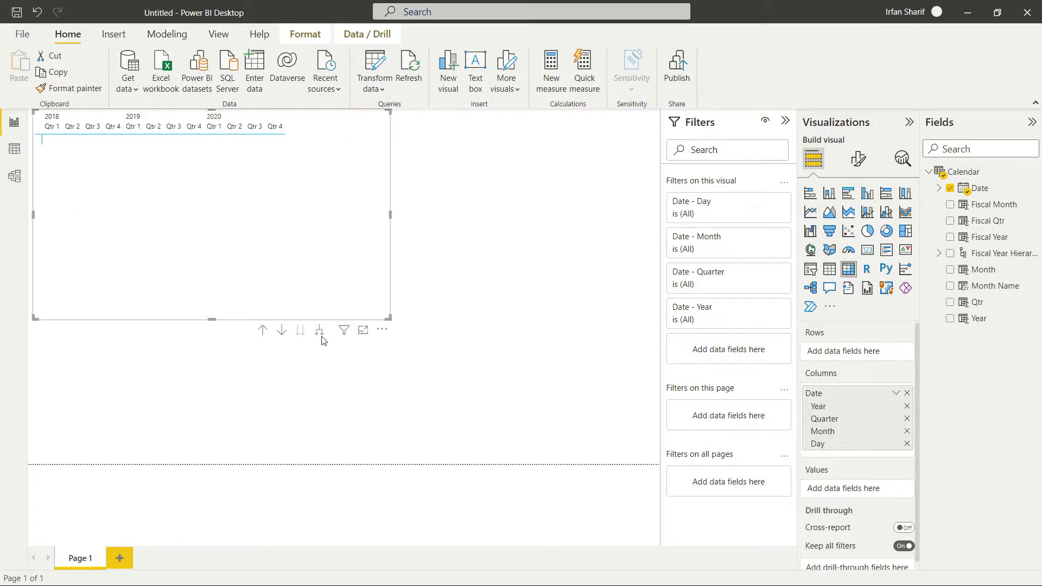
left_click(319, 330)
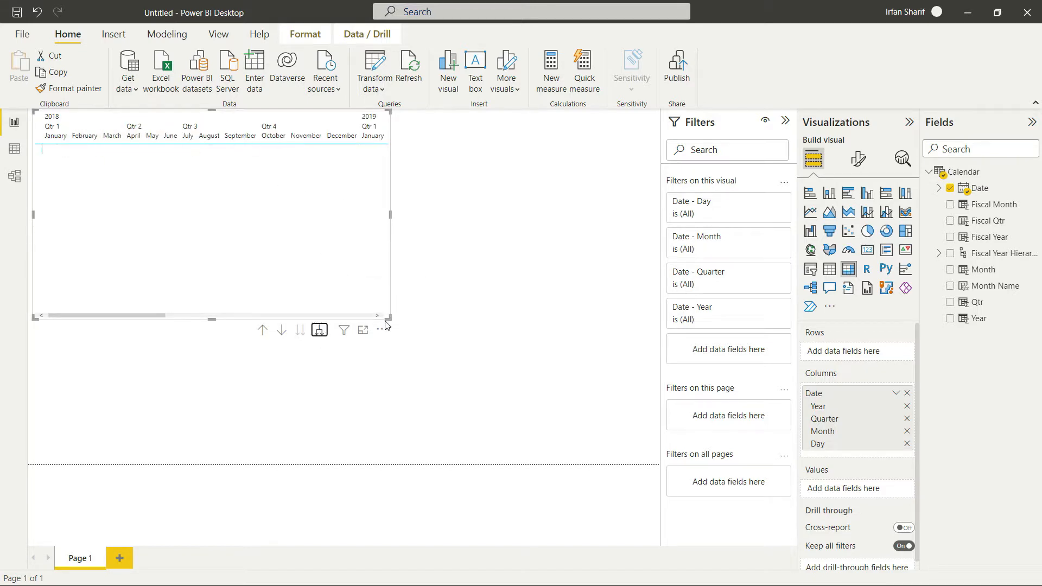
left_click_drag(390, 319, 595, 382)
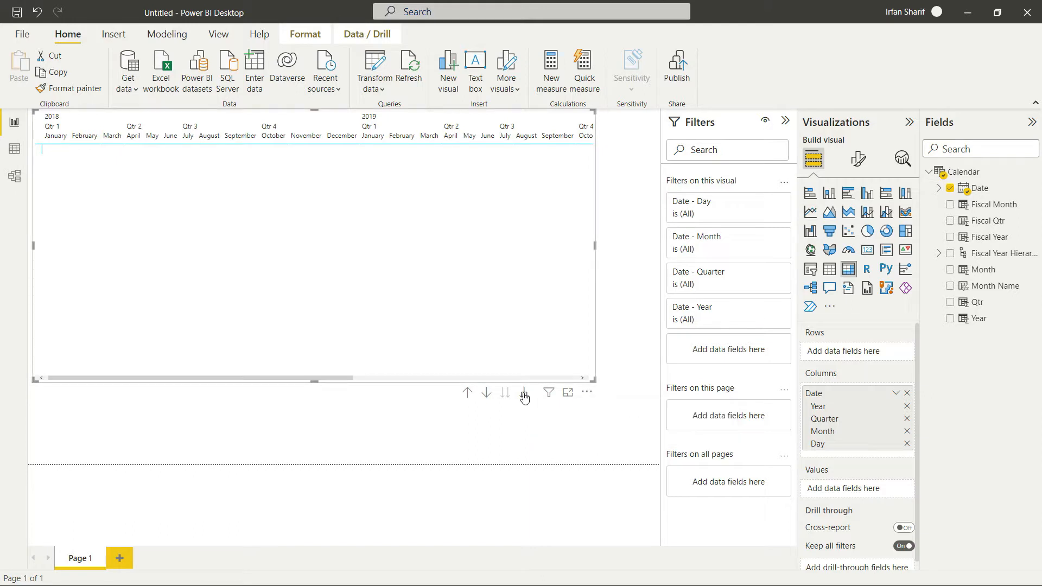
left_click(467, 394)
left_click(468, 394)
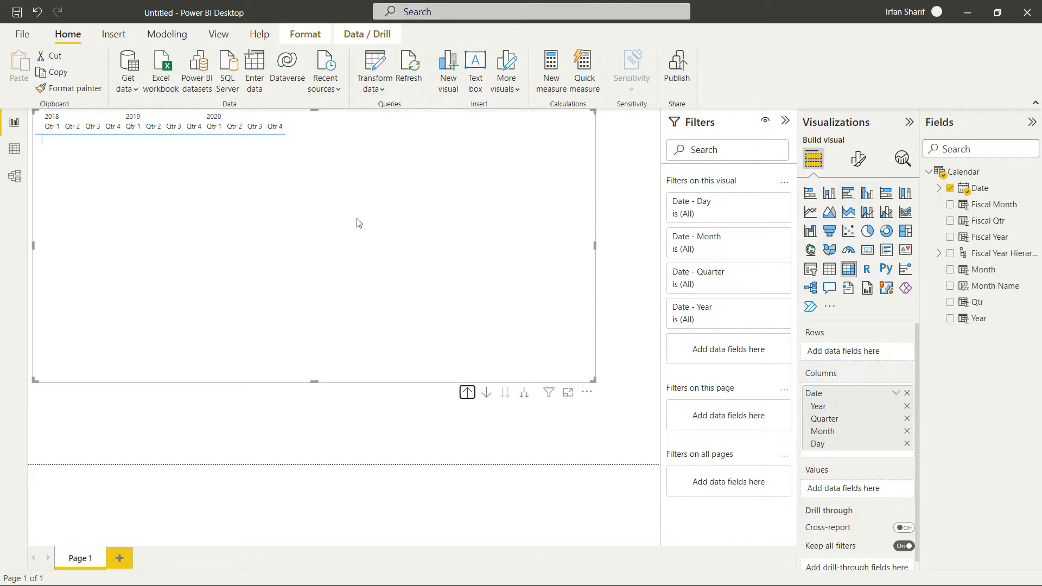
Examine the rows of the Calendar table in the data view, comparing the calendar and fiscal columns
left_click(14, 149)
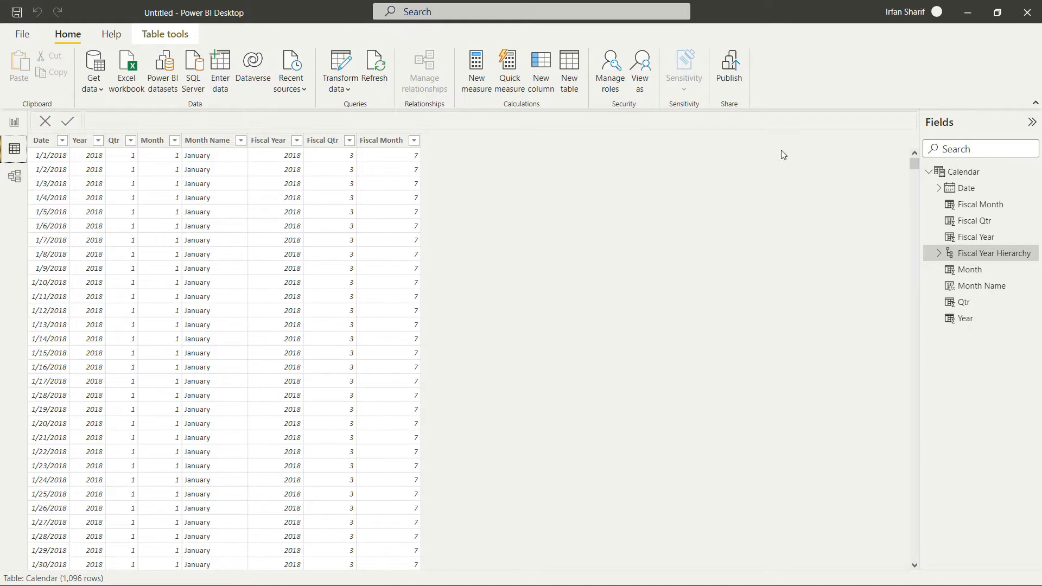
left_click_drag(914, 166, 920, 245)
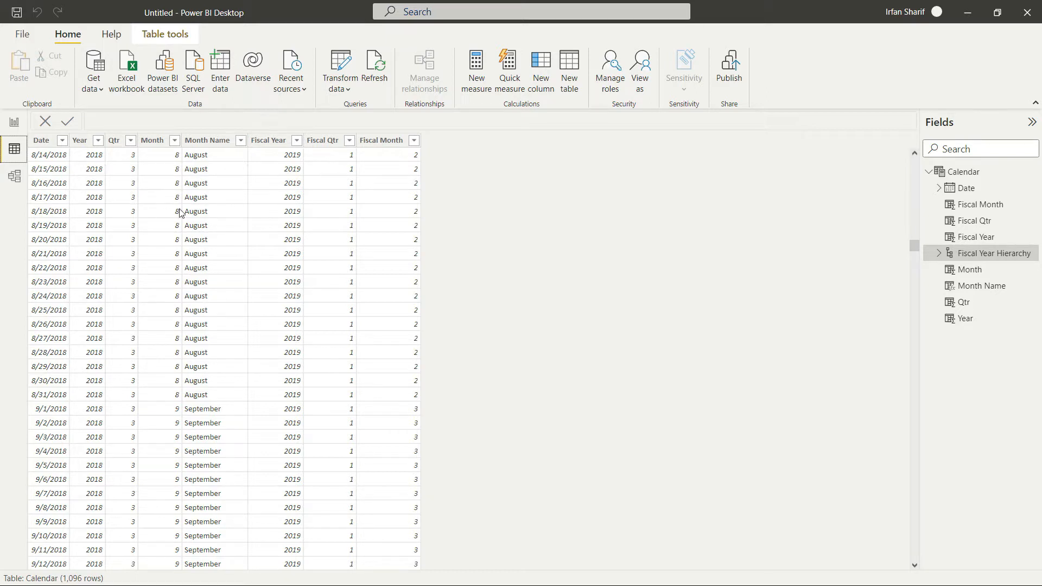
left_click_drag(913, 244, 182, 272)
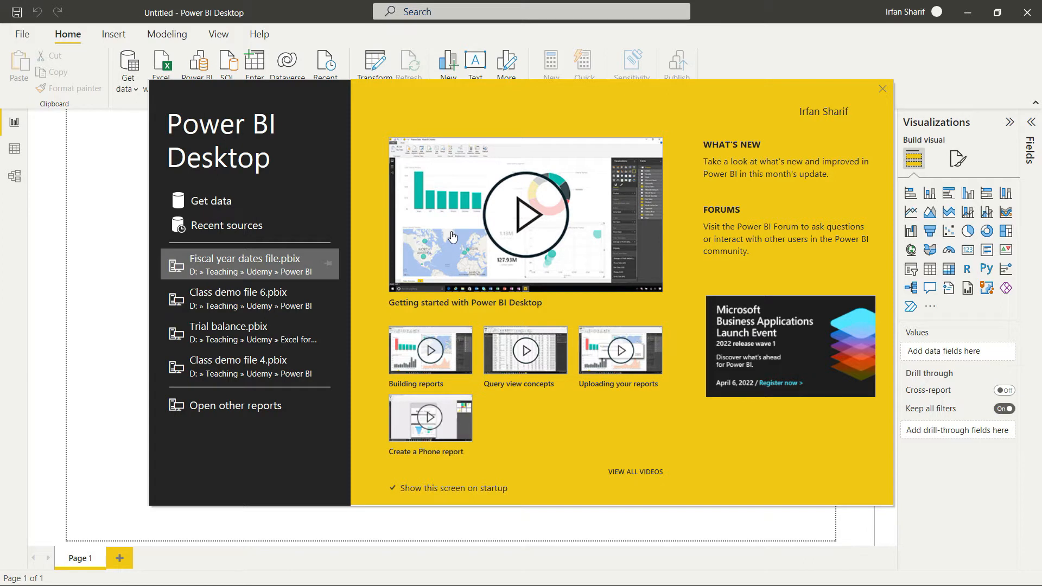
Dismiss the start screen and begin a new calculated table named Calendar in the blank report
left_click(882, 89)
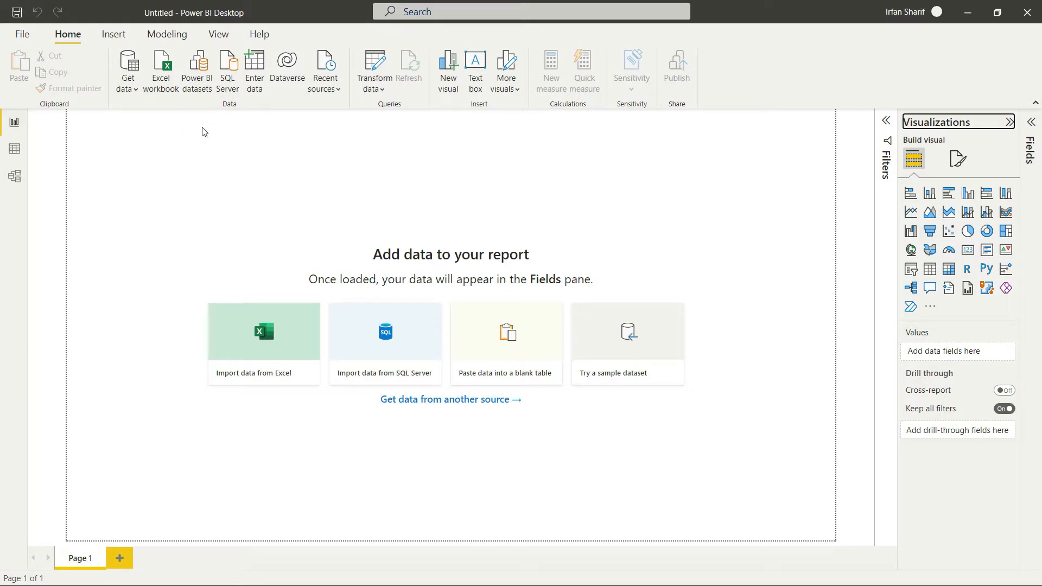
left_click(173, 34)
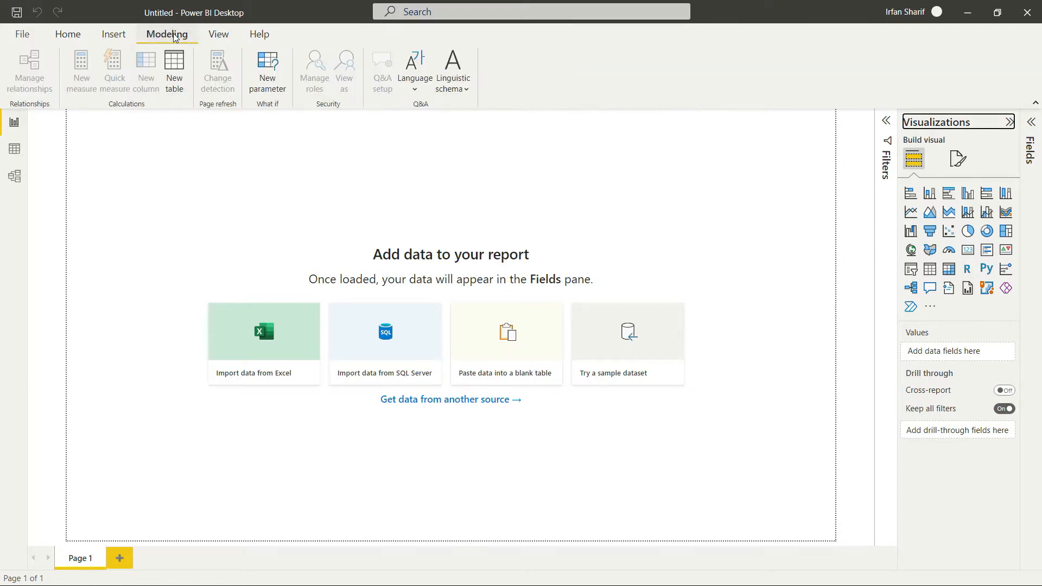
left_click(176, 68)
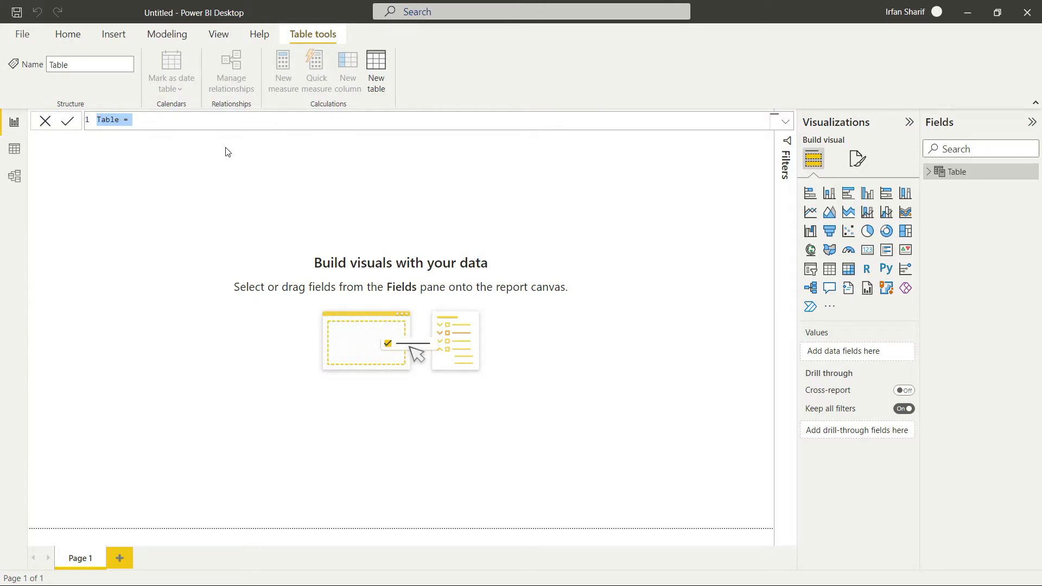
type("Calendar =")
Enter CALENDARAUTO() as the Calendar table's expression
type("cal")
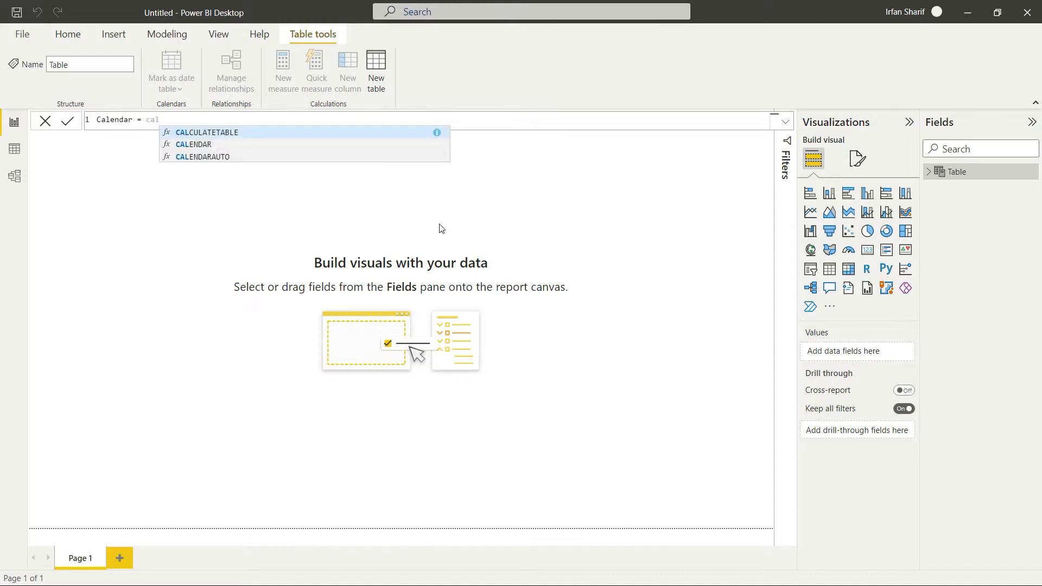
key("Down")
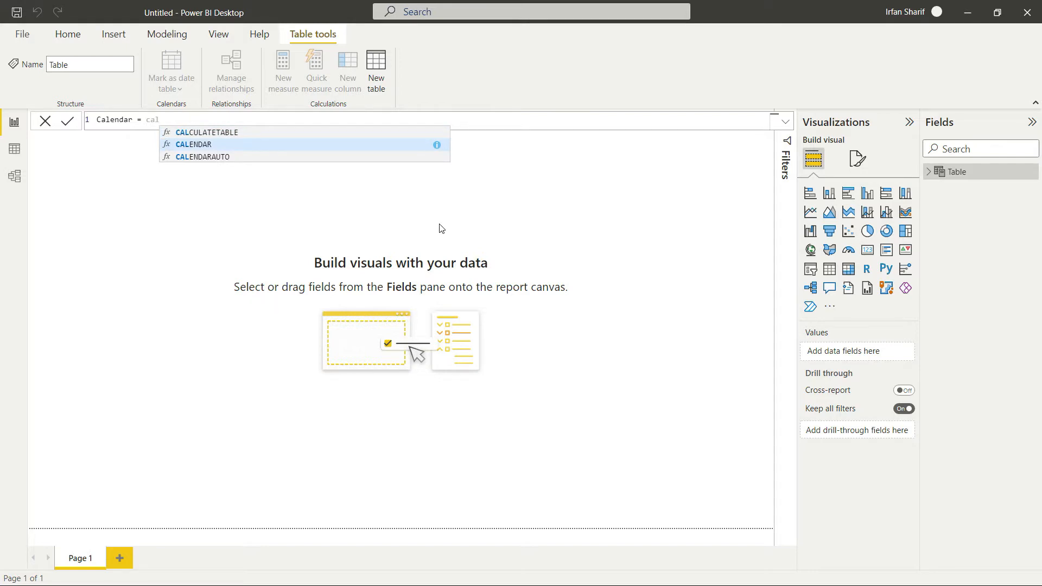
key("Down")
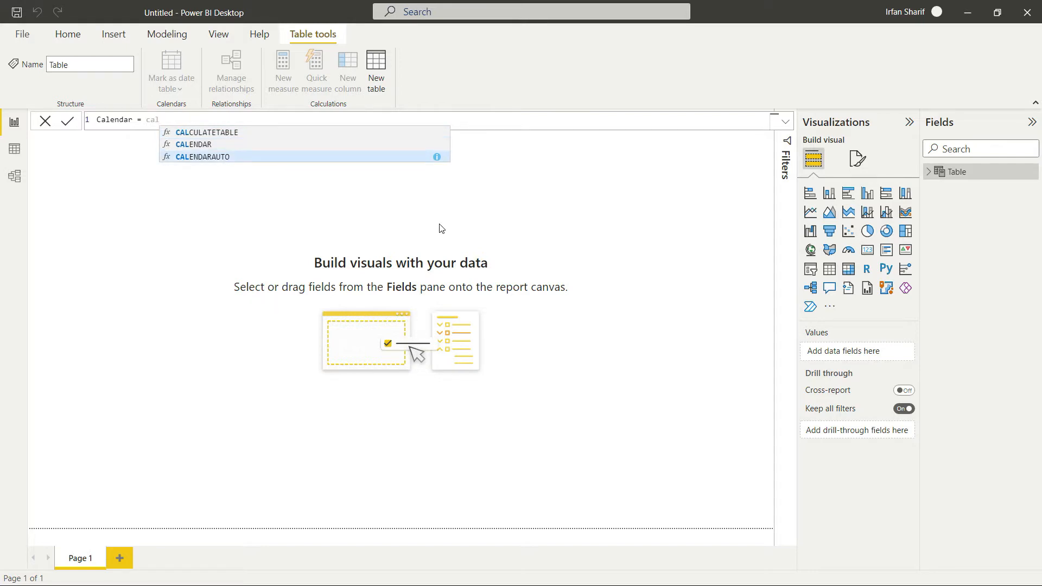
key("Up")
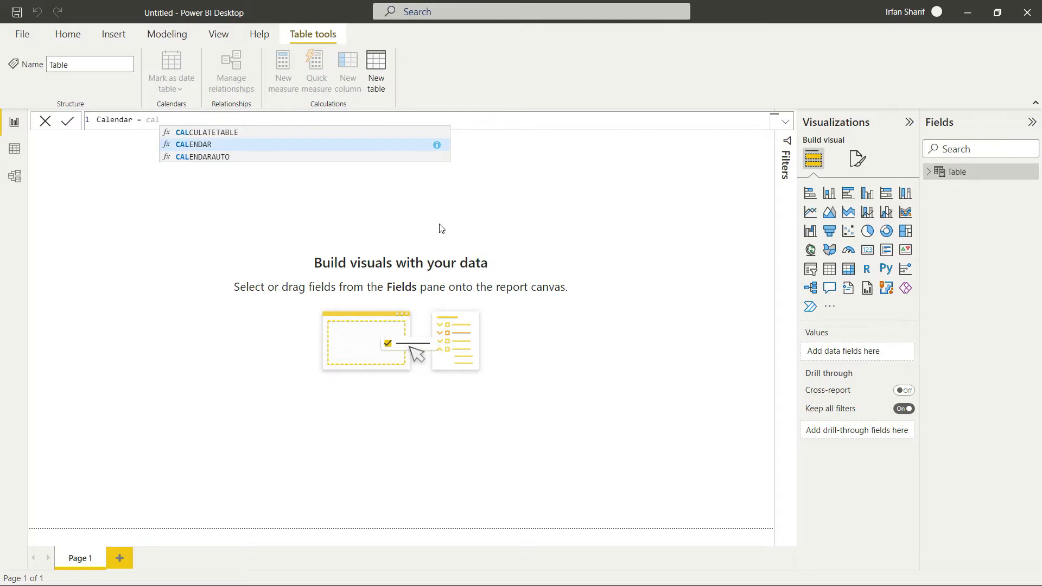
key("Down")
key("Tab")
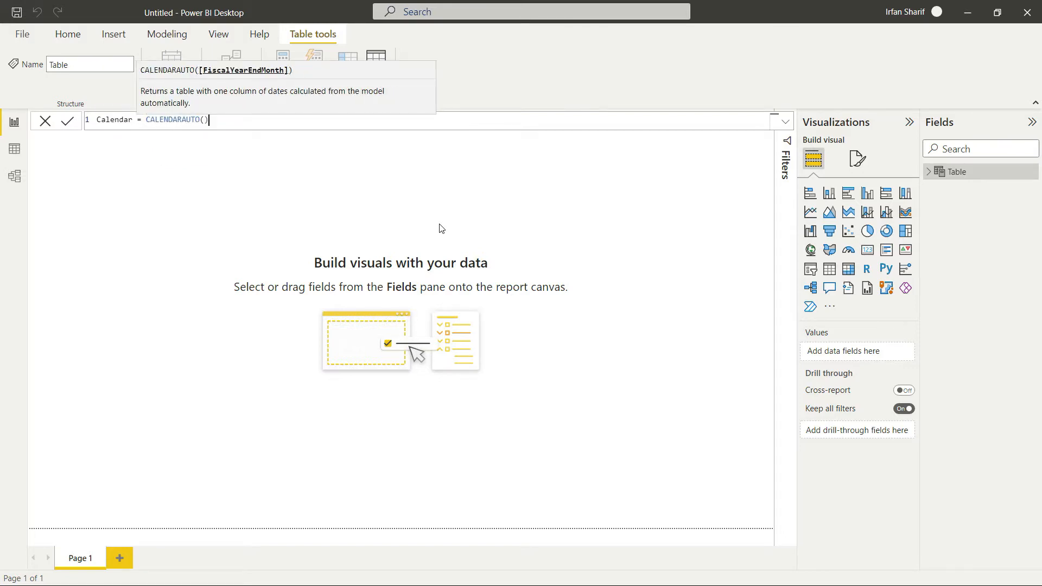
type(")")
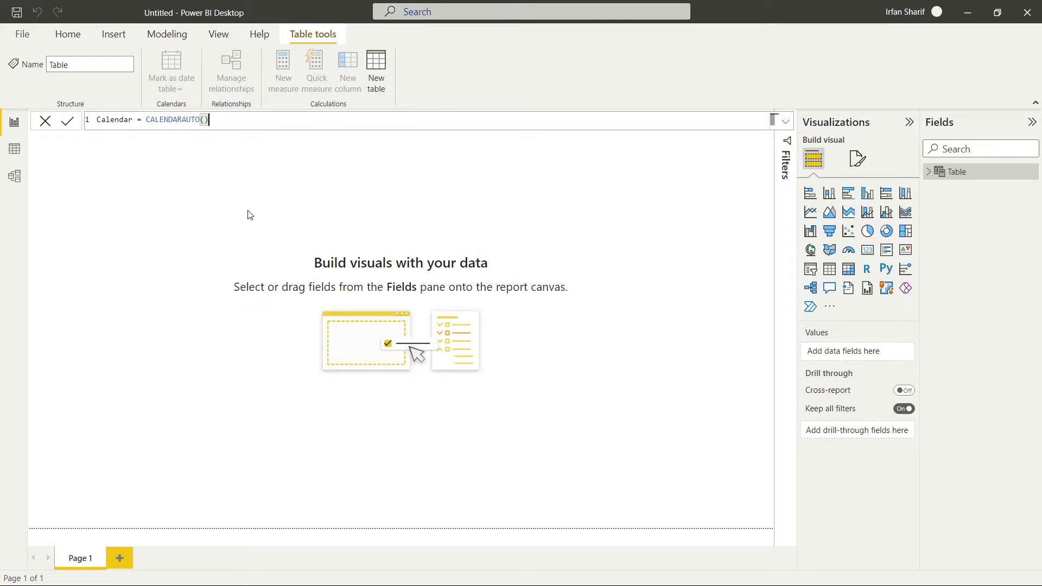
Replace CALENDARAUTO() with the CALENDAR function in the Calendar table's formula
key("BackSpace")
key("BackSpace")
key("BackSpace")
key("BackSpace")
key("BackSpace")
key("BackSpace")
key("BackSpace")
key("BackSpace")
type("ar")
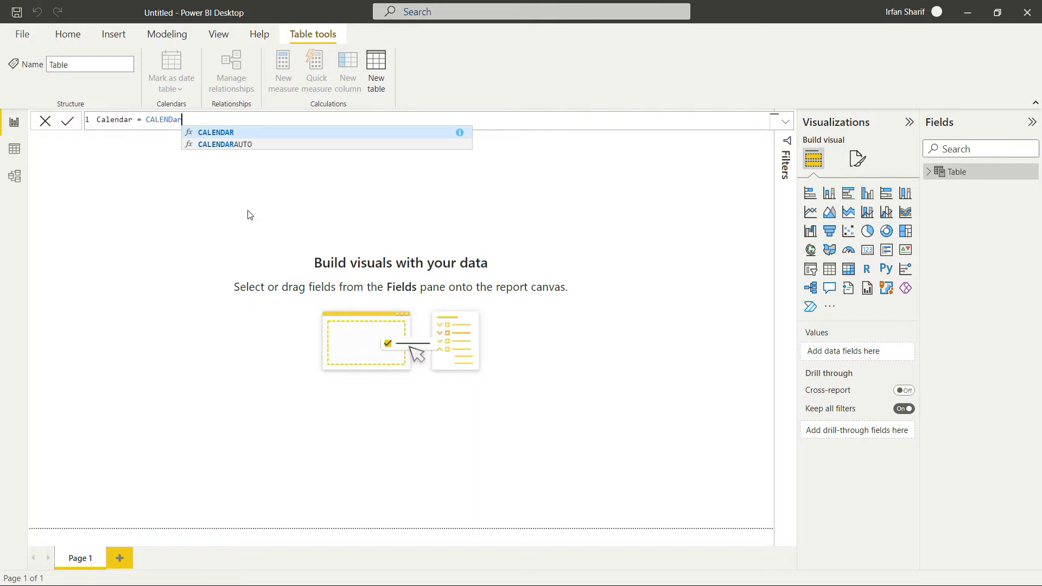
key("Tab")
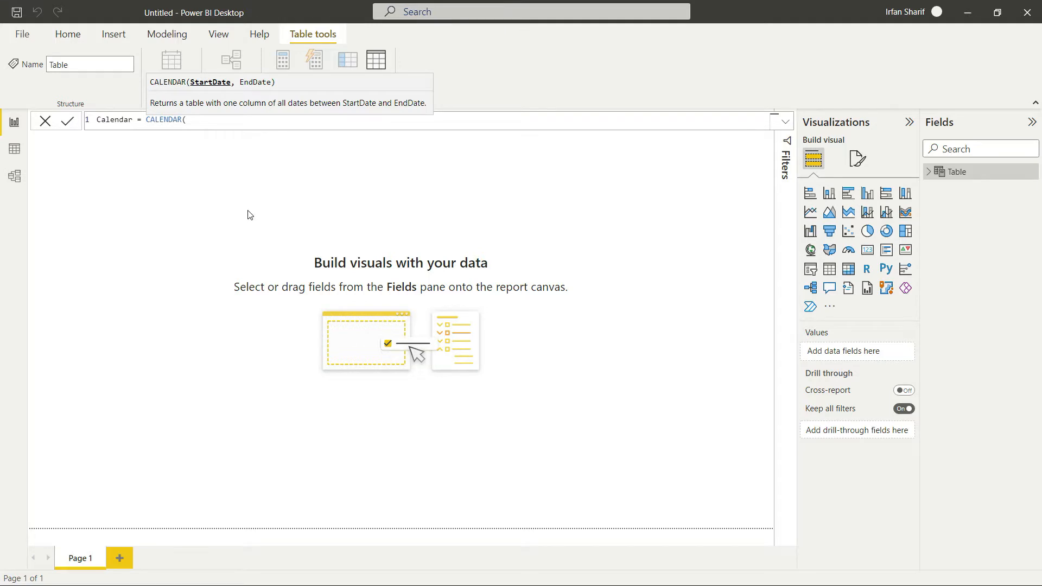
Set the start date argument of the CALENDAR function to DATE(2018,01,01)
type("DATE(")
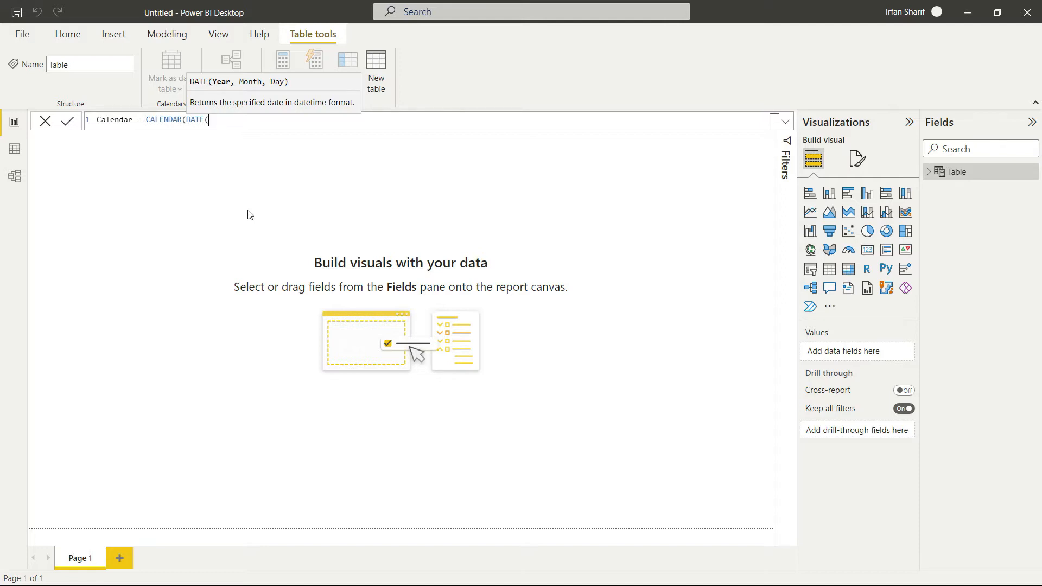
type("2018,01")
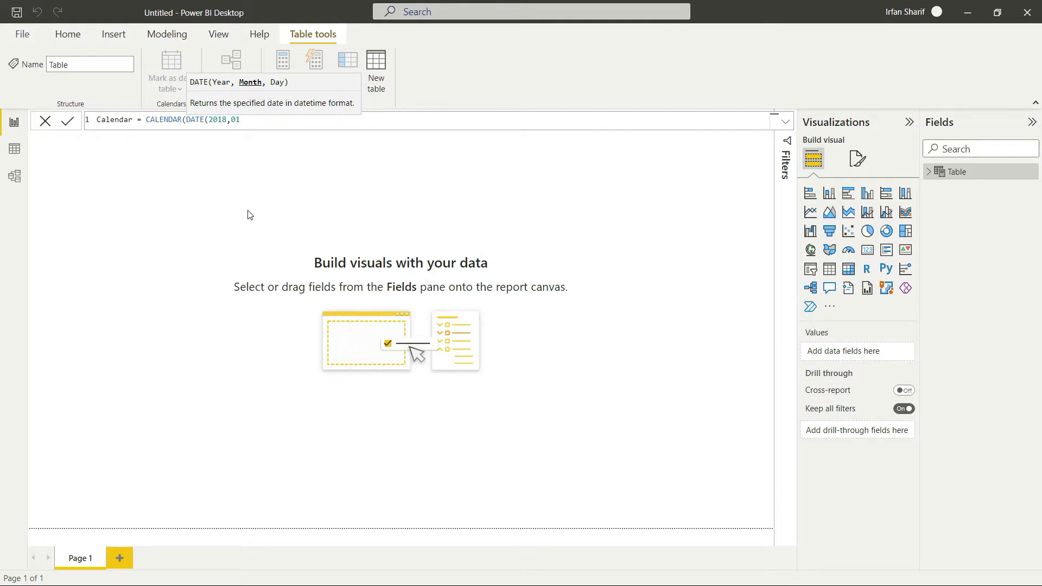
type(",01)")
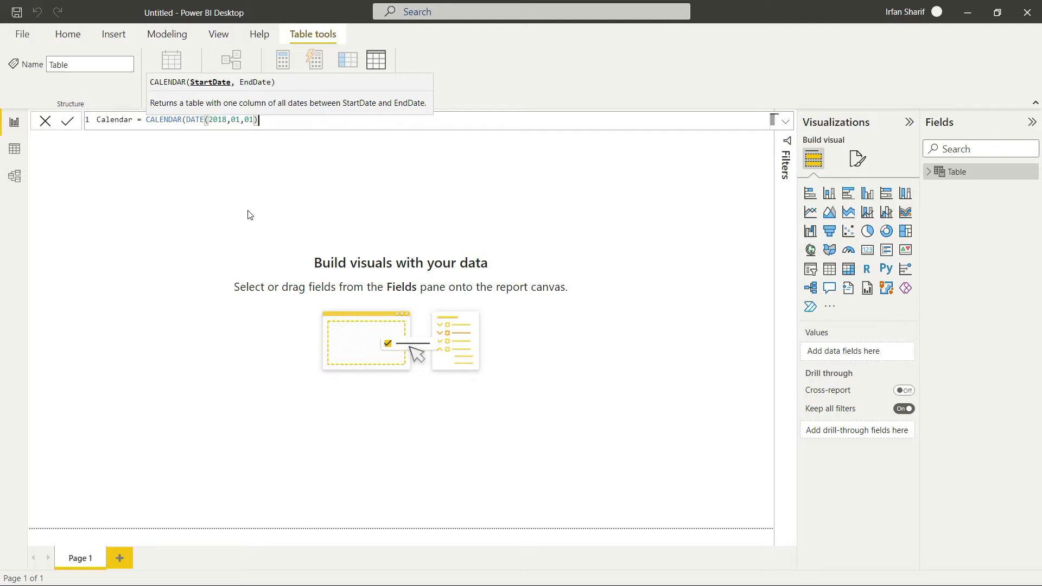
type(", ")
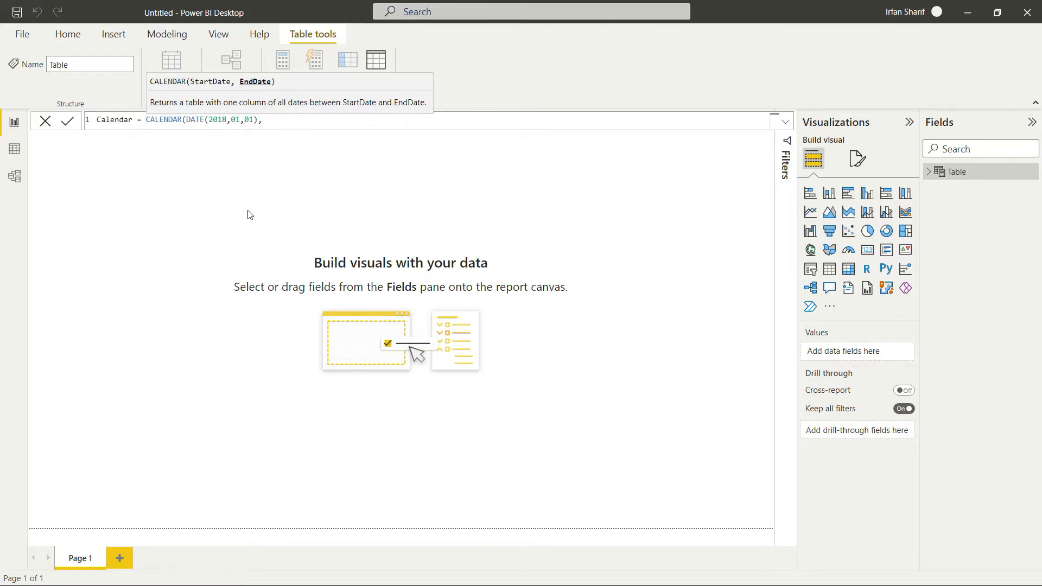
Set the end date argument to DATE(2020,12,31), close the CALENDAR function and commit the table formula
type("date")
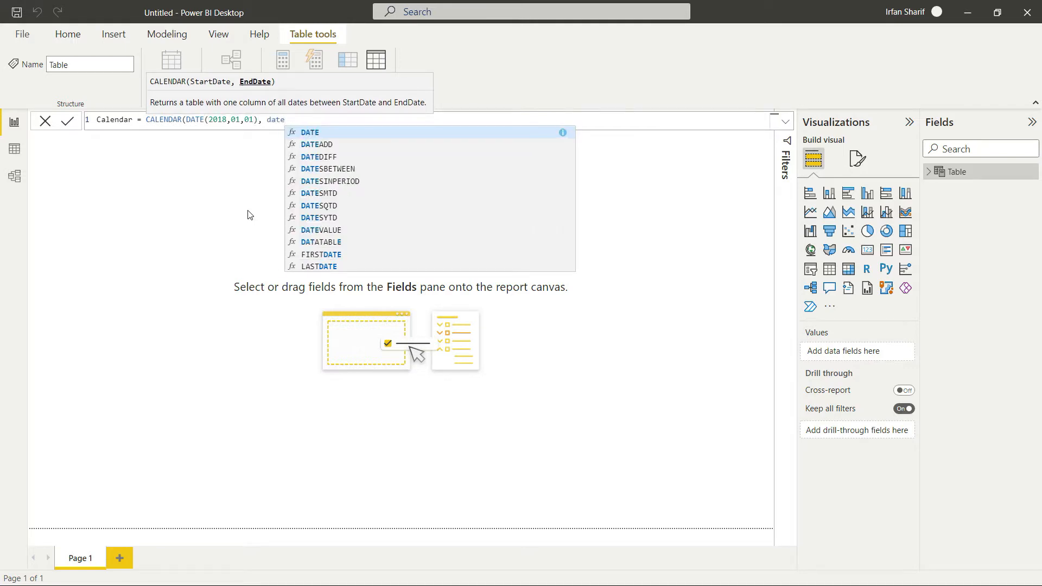
key("Tab")
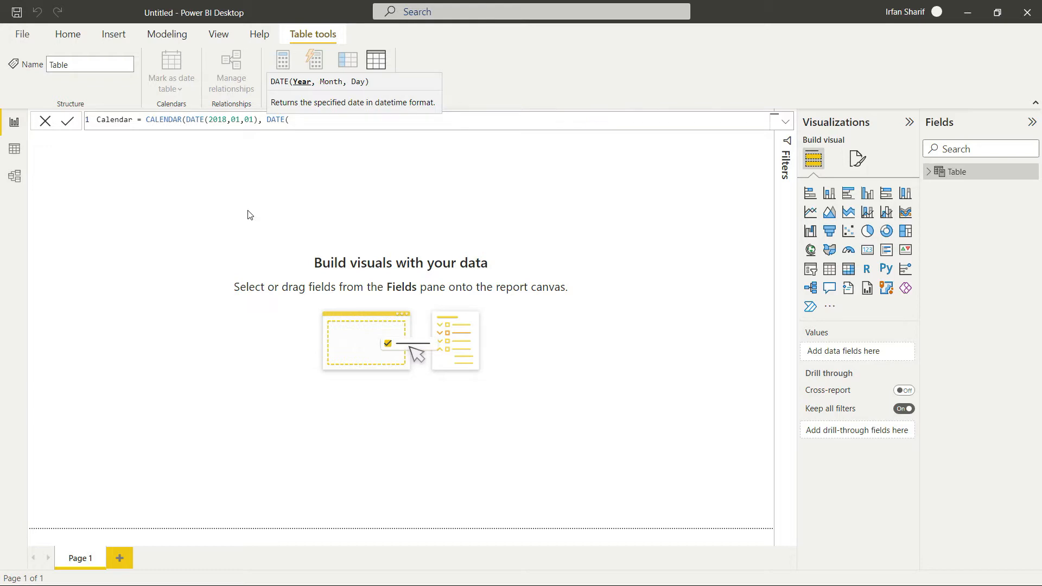
type("20")
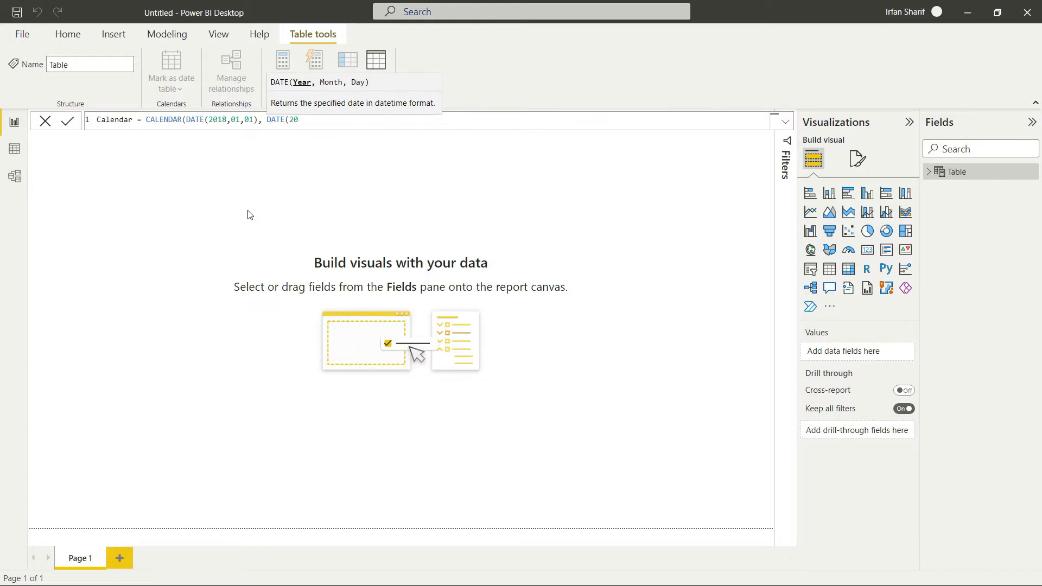
type("20,")
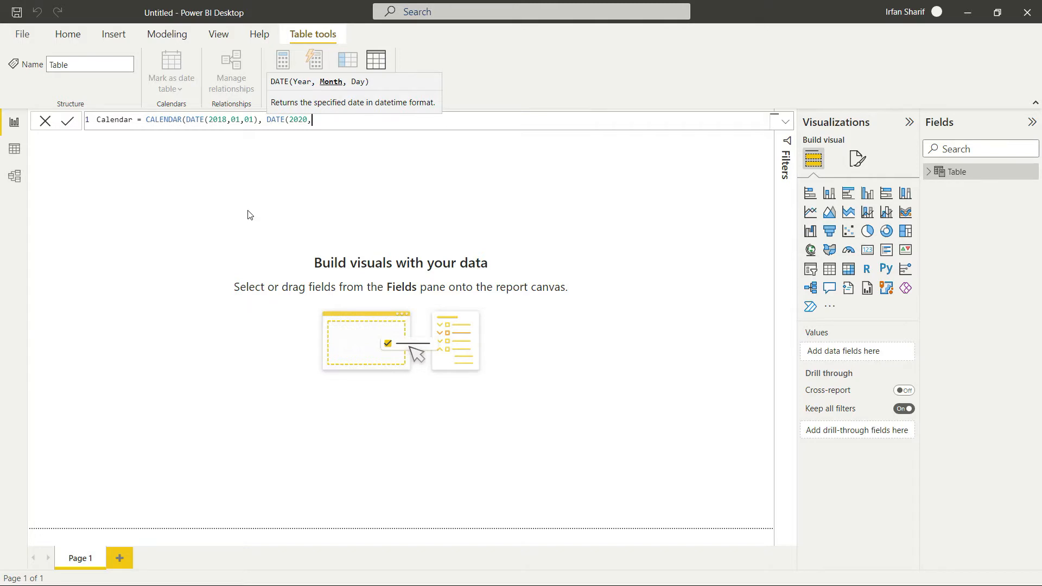
type("12,")
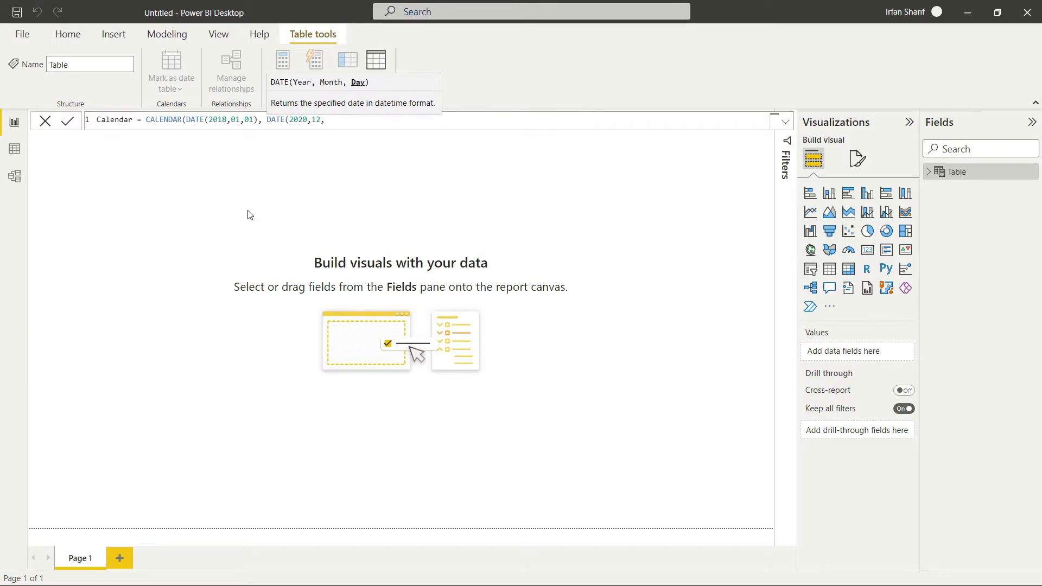
type("31")
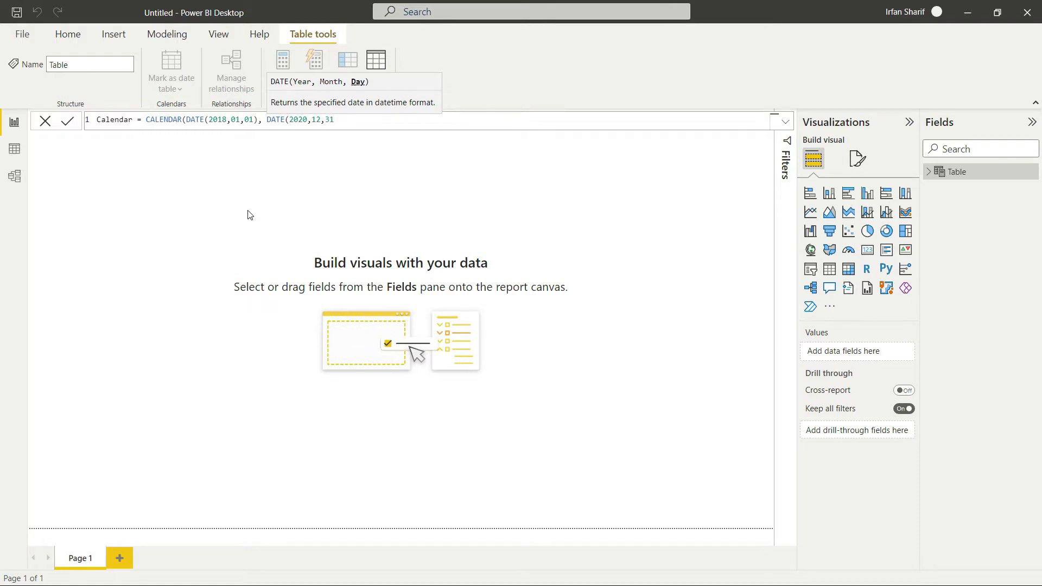
type(")")
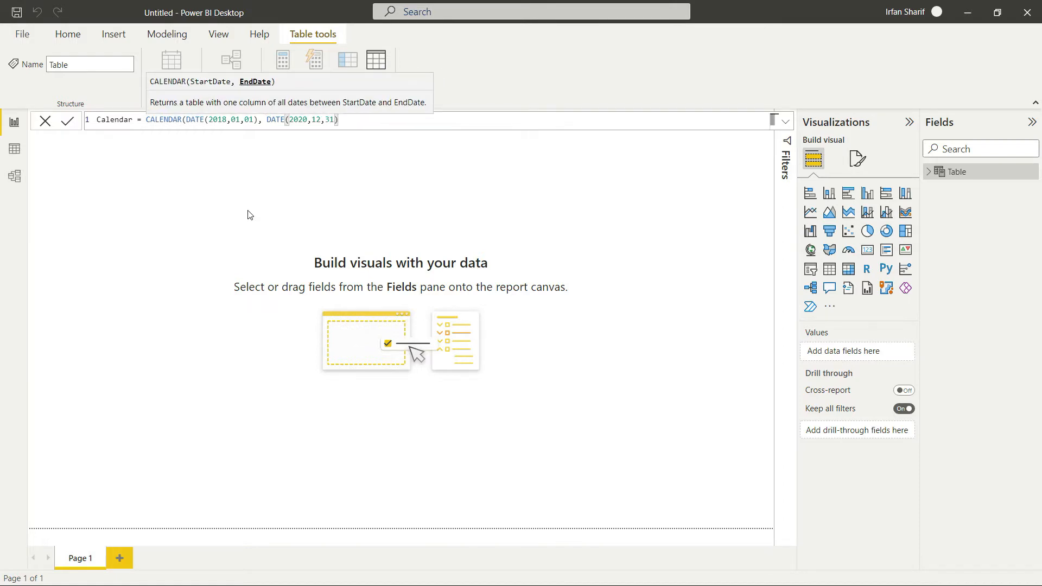
type(")")
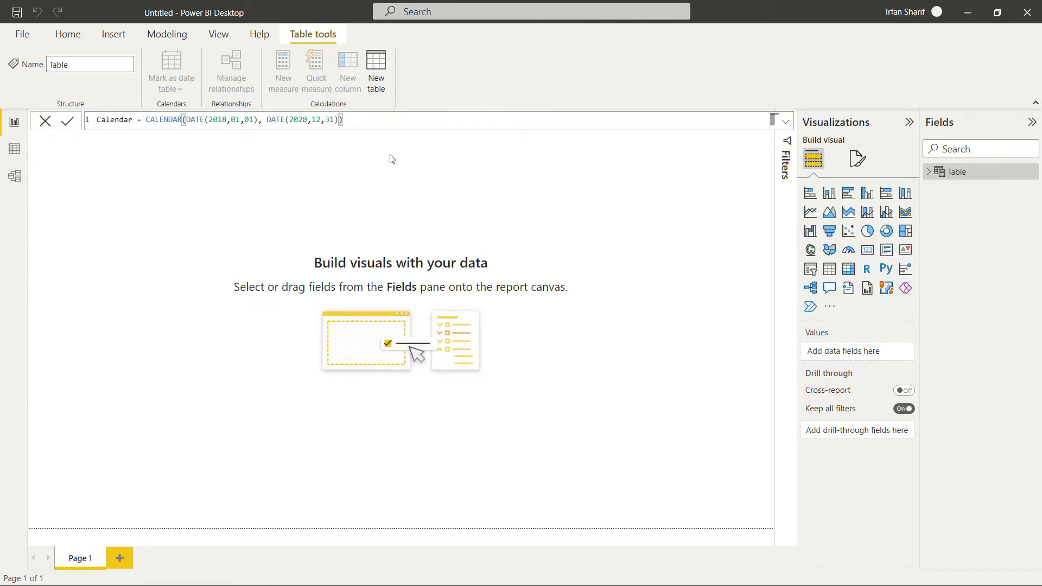
key("Return")
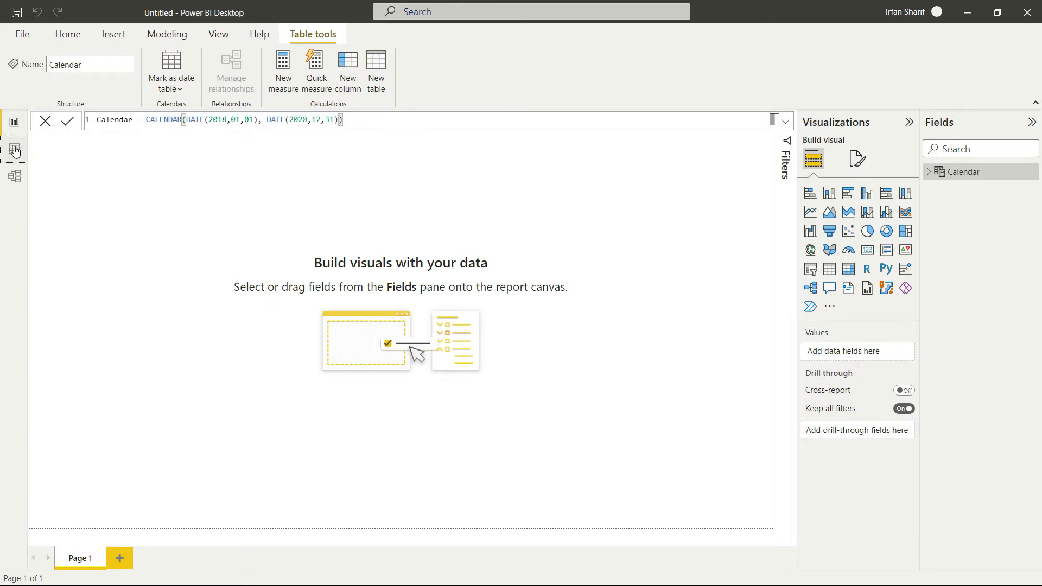
Check the new Calendar table's Date column from its first to its last row in the data view
left_click(15, 151)
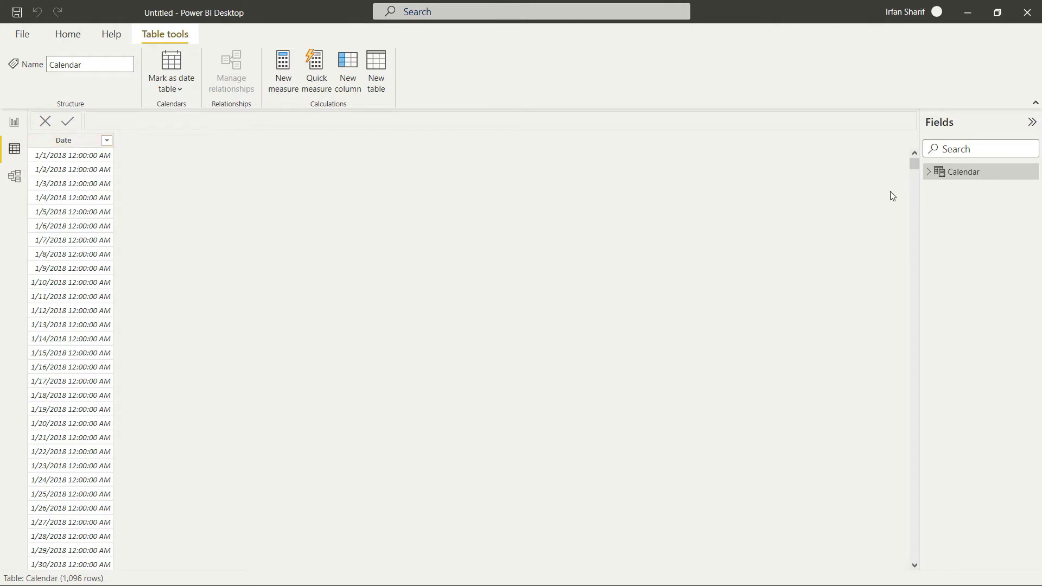
left_click_drag(916, 166, 921, 578)
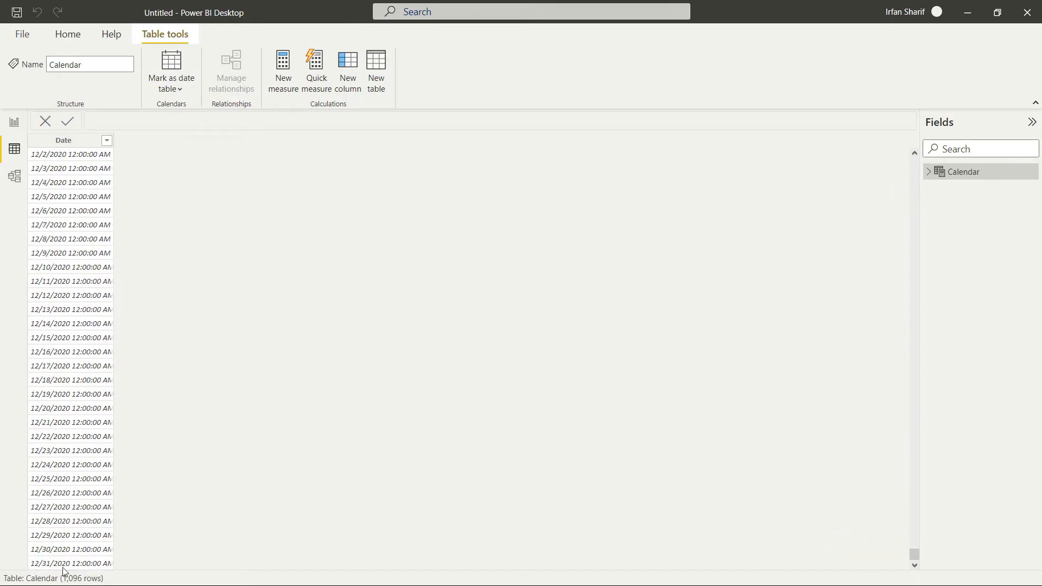
left_click_drag(914, 559, 914, 170)
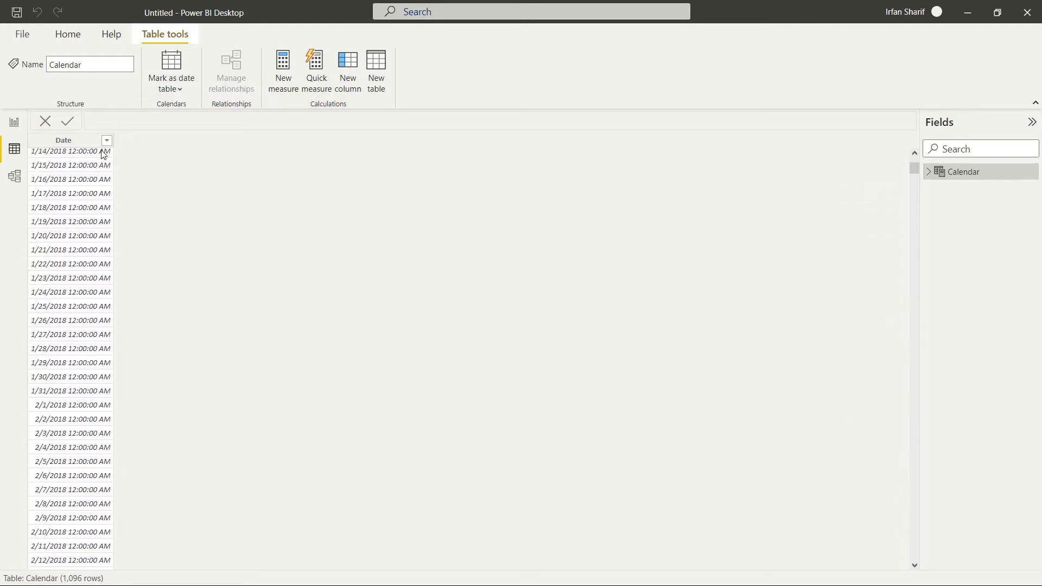
Set the Date column's data type to Date and its format to *3/14/2001 (Short Date)
left_click(76, 152)
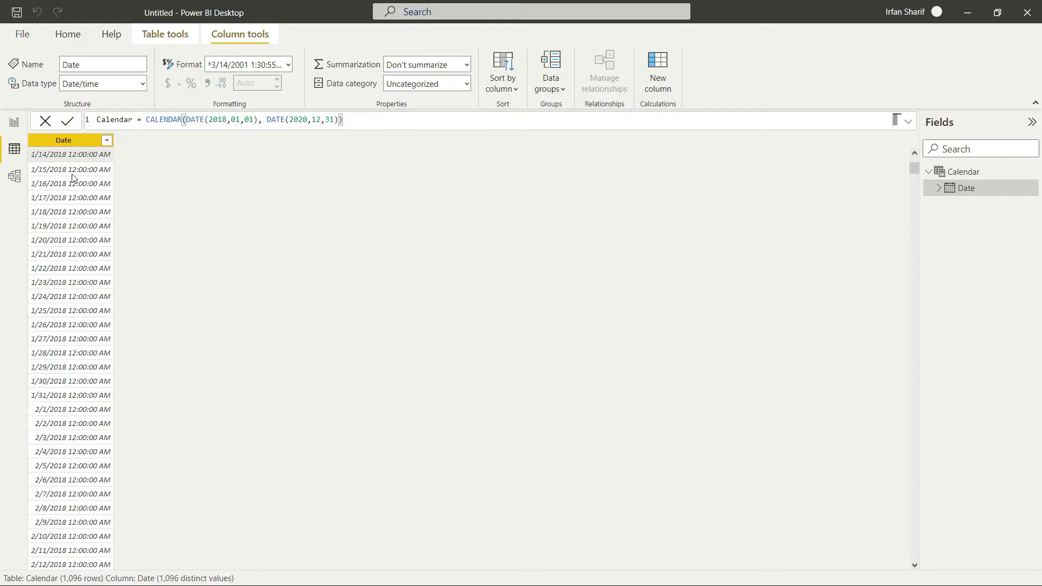
left_click(143, 84)
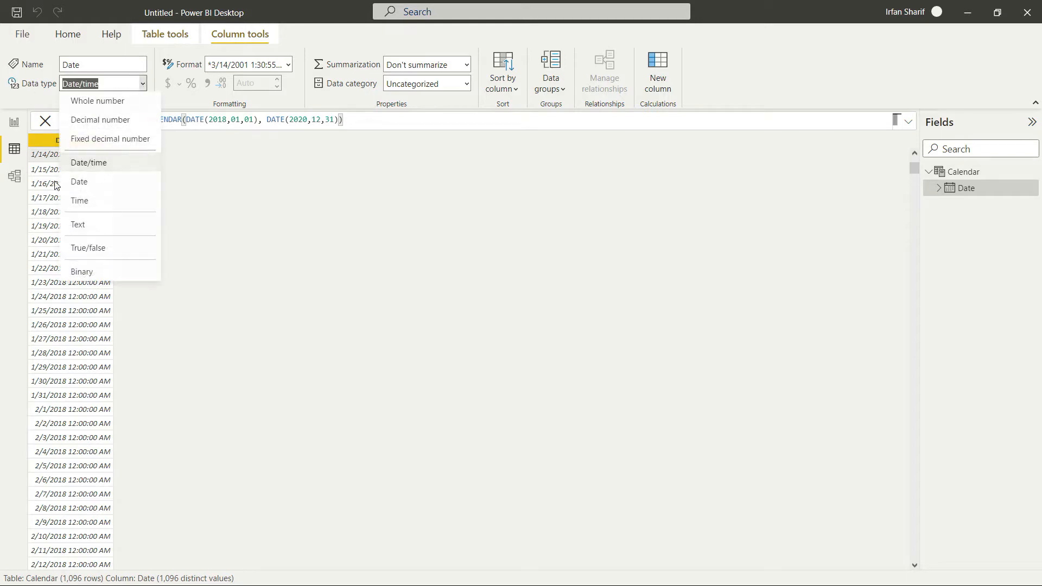
left_click(81, 184)
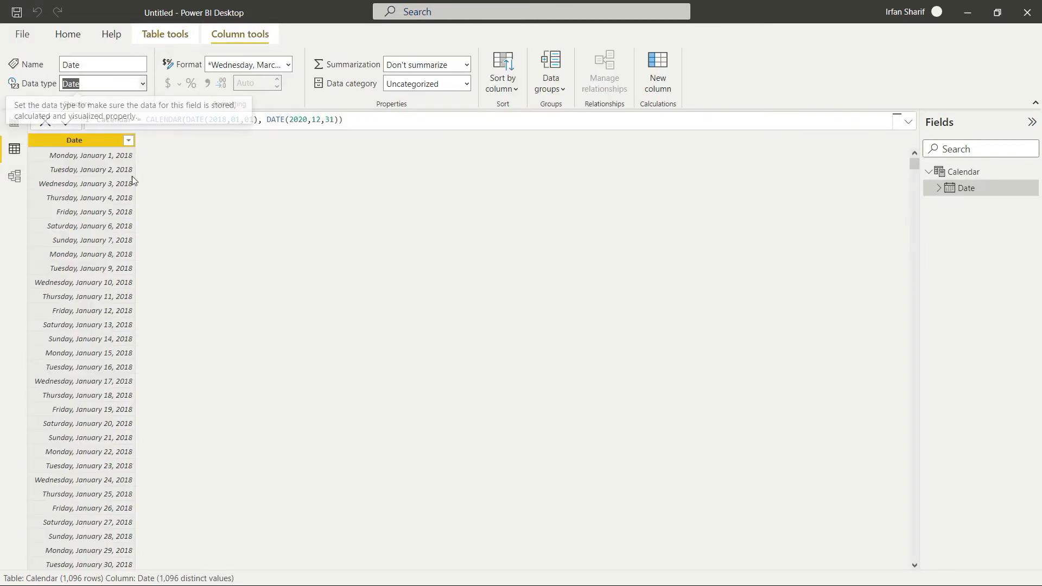
left_click(288, 66)
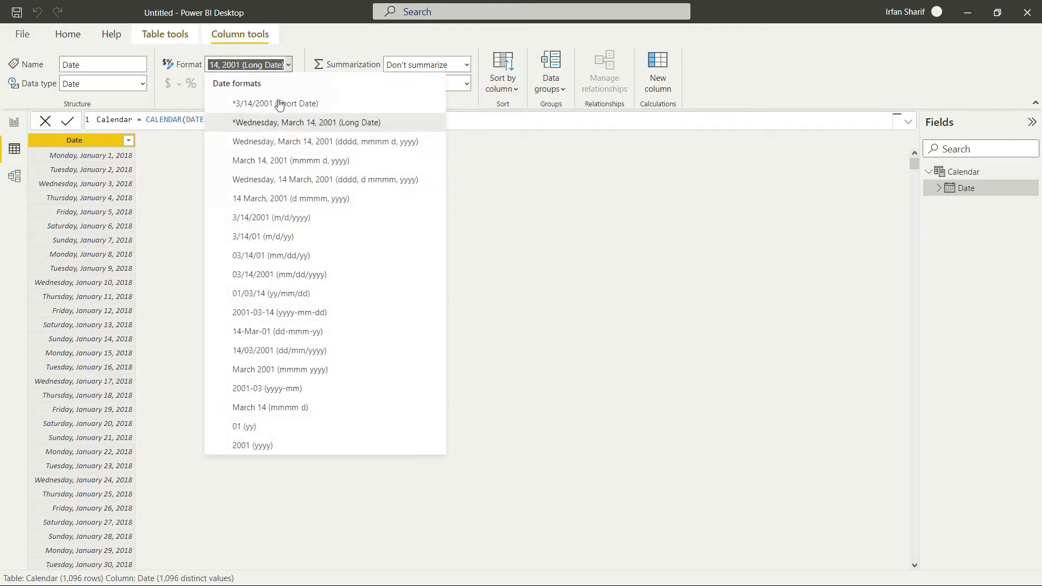
left_click(278, 105)
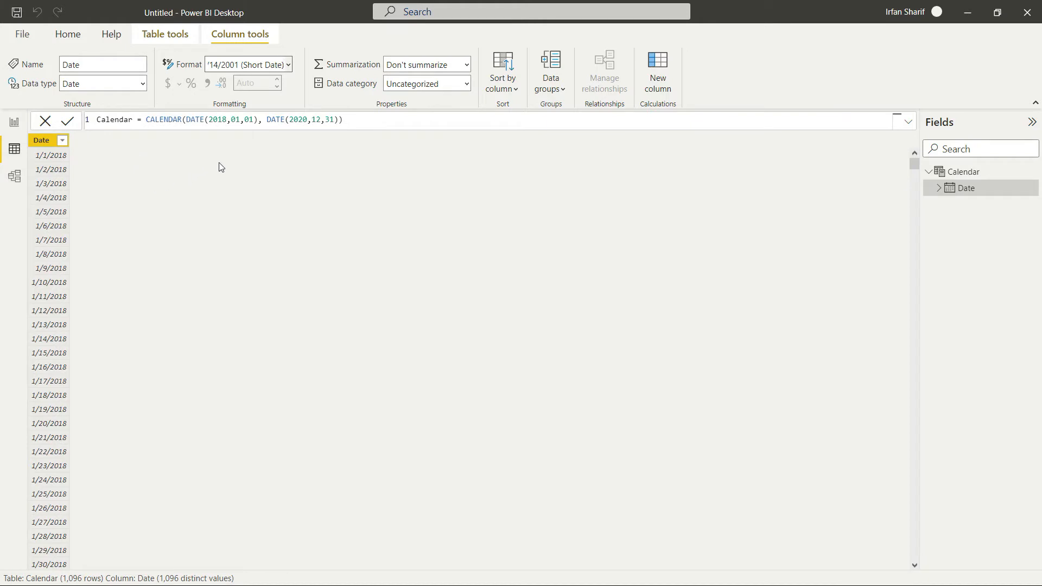
Add a calculated column to the Calendar table with the formula Year = YEAR('Calendar'[Date])
left_click(667, 81)
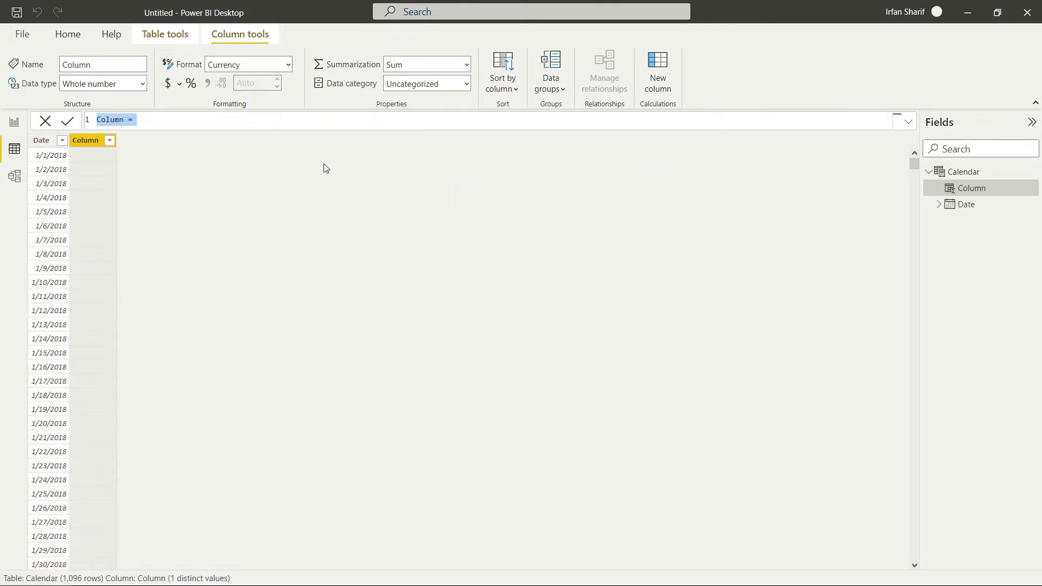
type("Year = year")
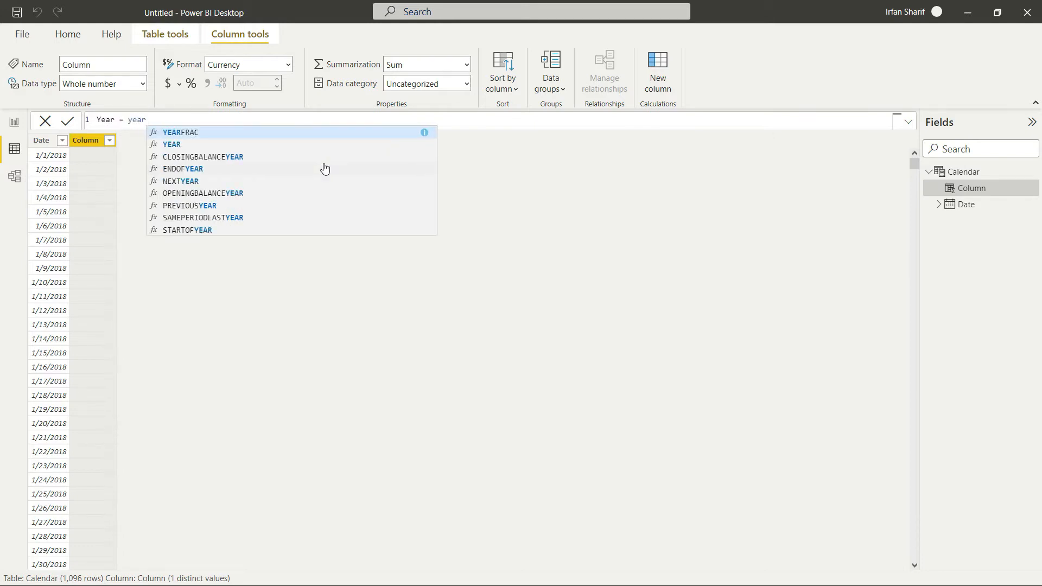
key("Tab")
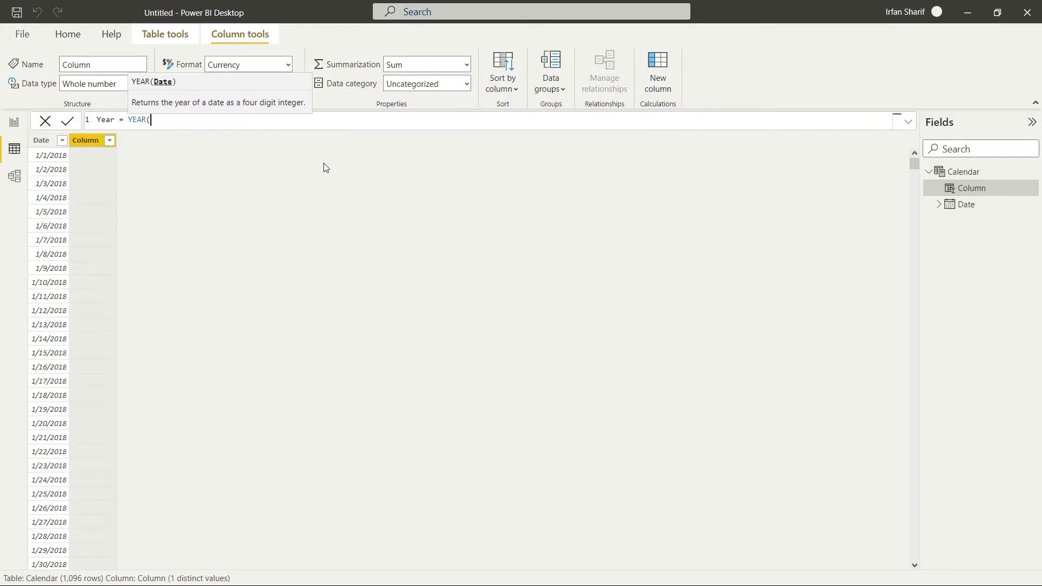
type("date")
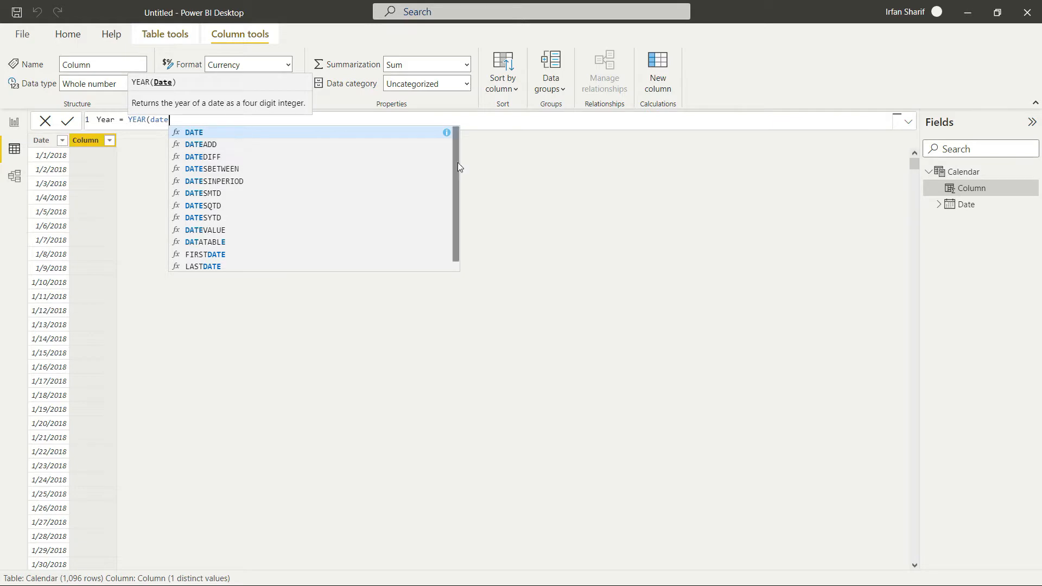
scroll(456, 180, "down", 1)
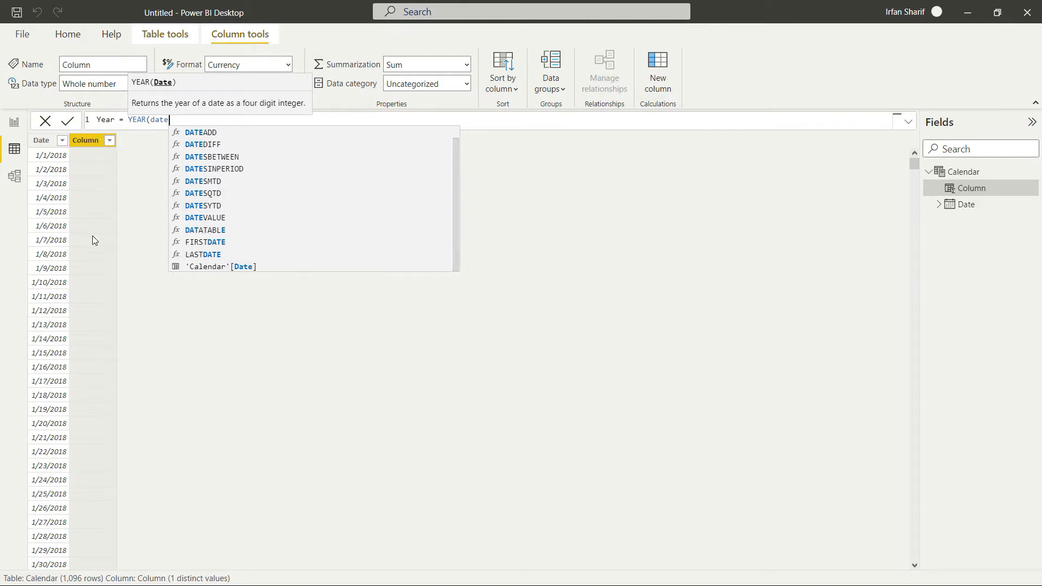
left_click(205, 267)
type(")")
key("Return")
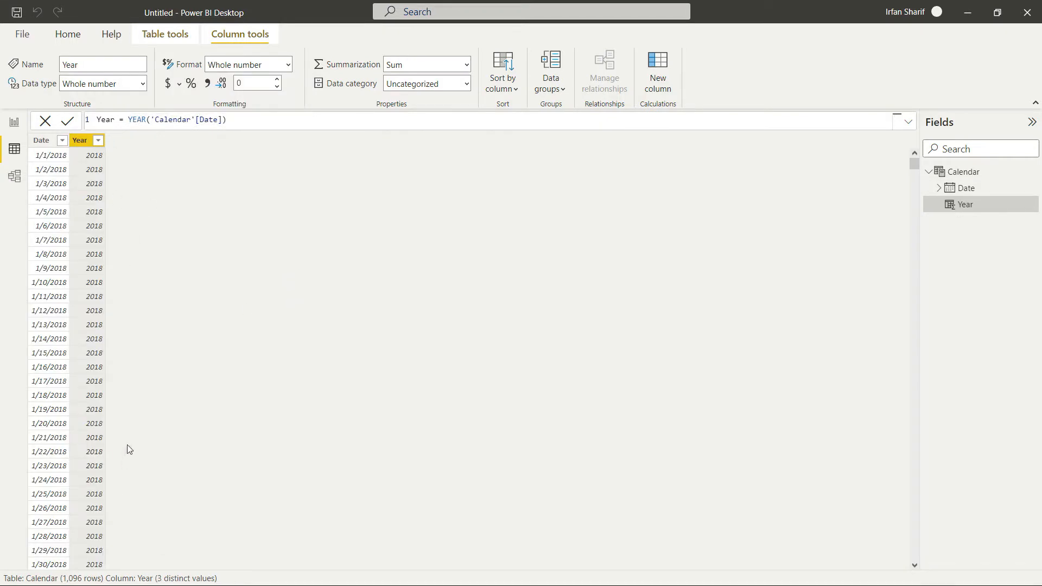
left_click_drag(916, 164, 923, 317)
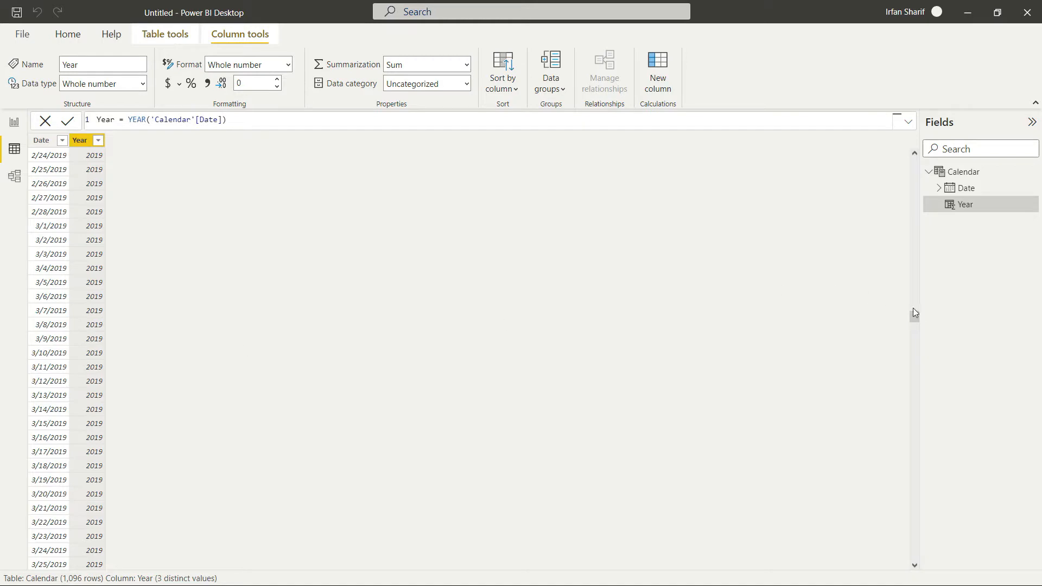
left_click_drag(916, 317, 917, 163)
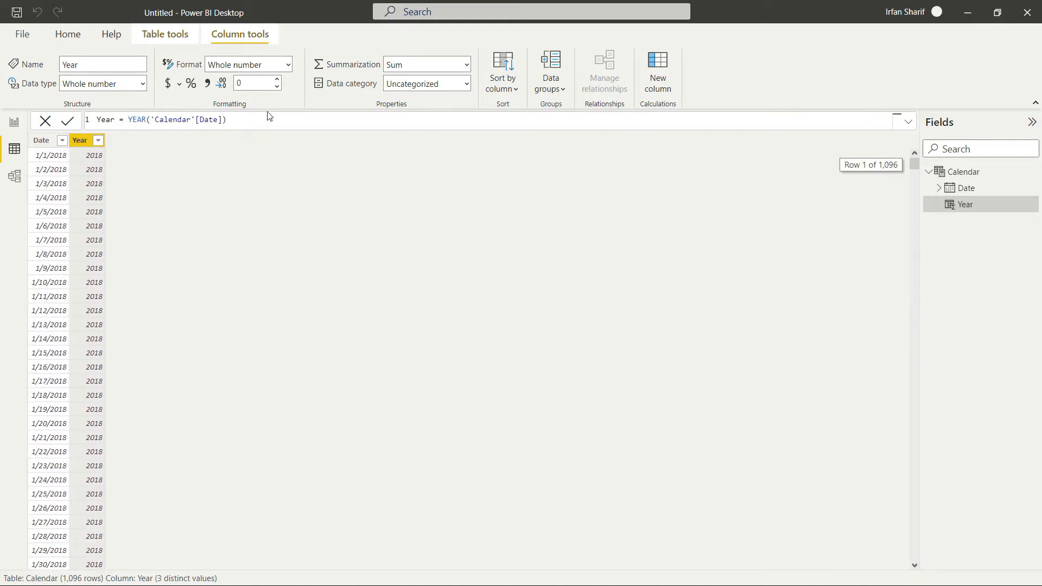
Add a calculated quarter column to the Calendar table with the formula Qtr = QUARTER('Calendar'[Date])
left_click(667, 87)
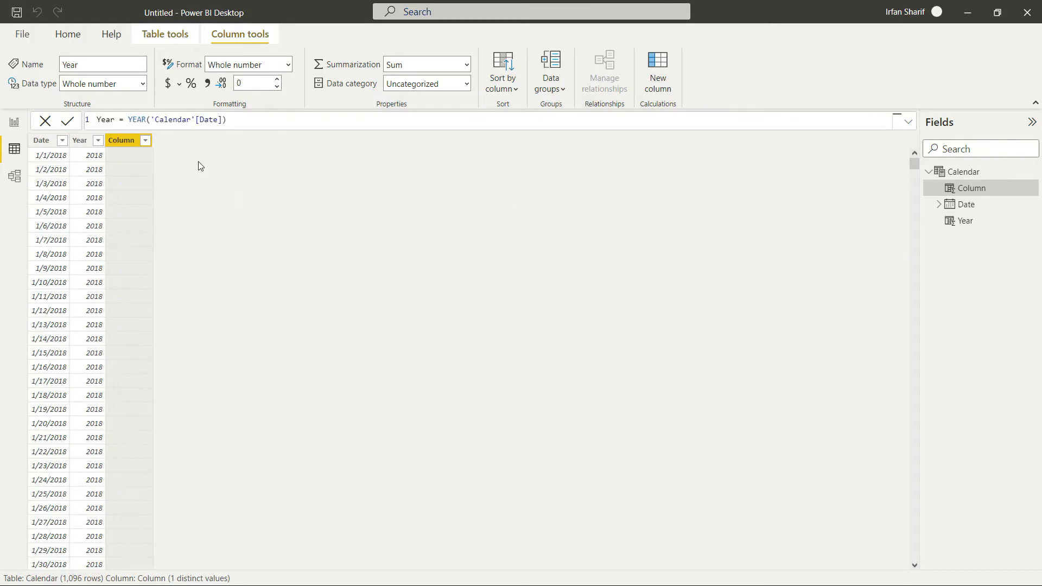
type("Qtr")
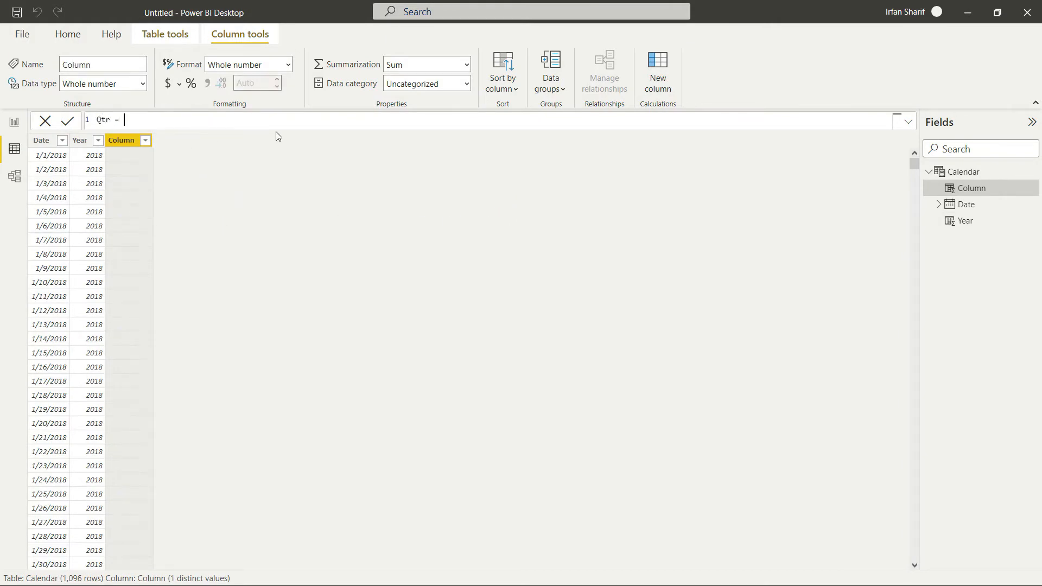
type(" = qua")
key("Tab")
type("date")
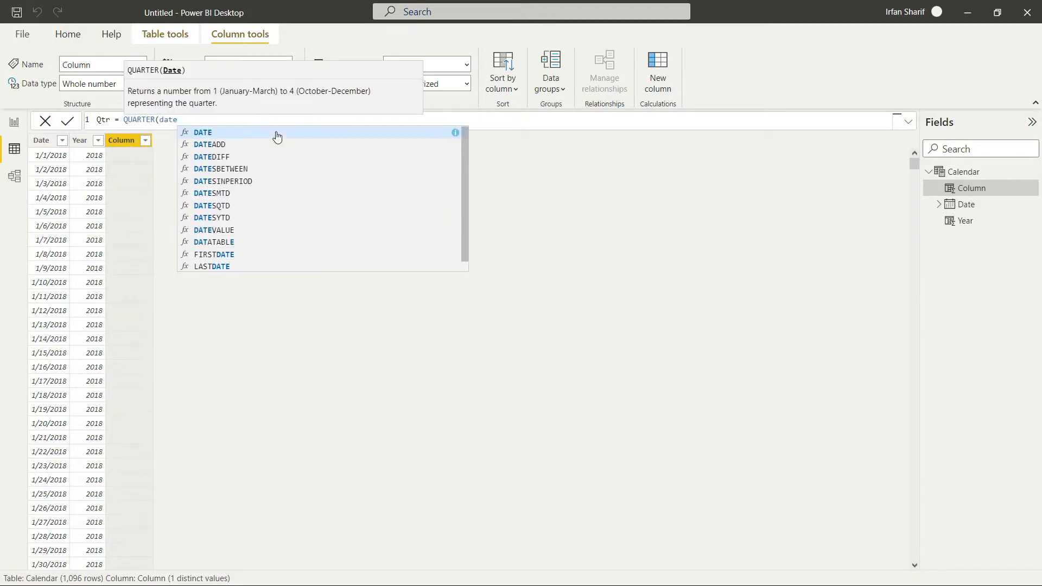
left_click_drag(470, 173, 472, 213)
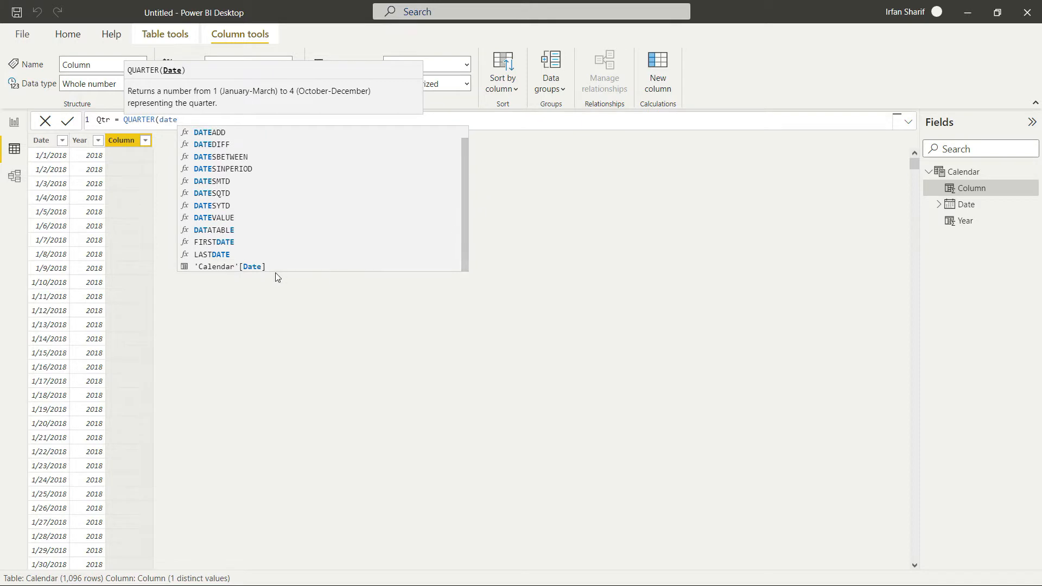
left_click(254, 268)
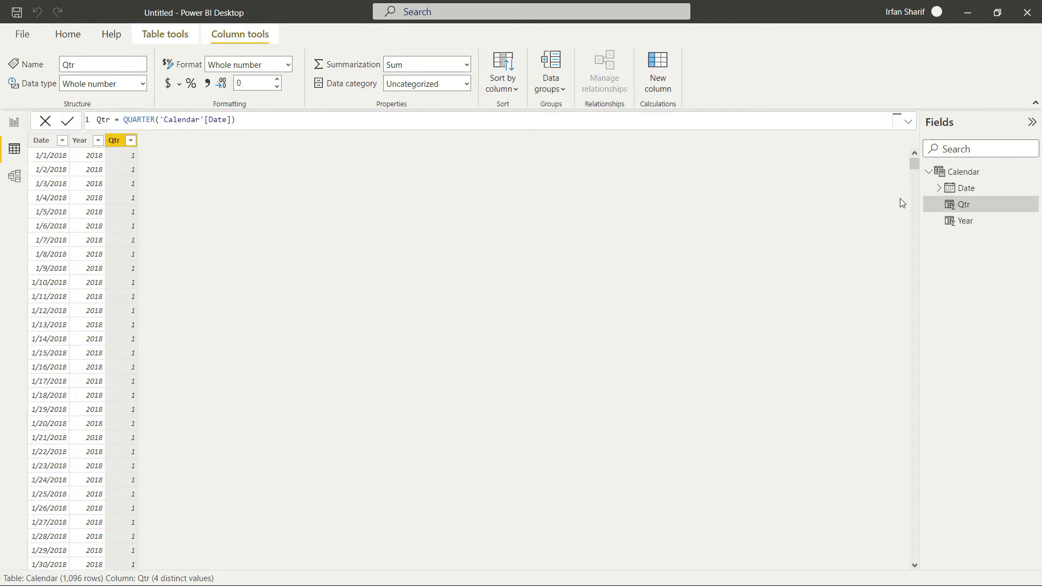
left_click_drag(915, 165, 935, 276)
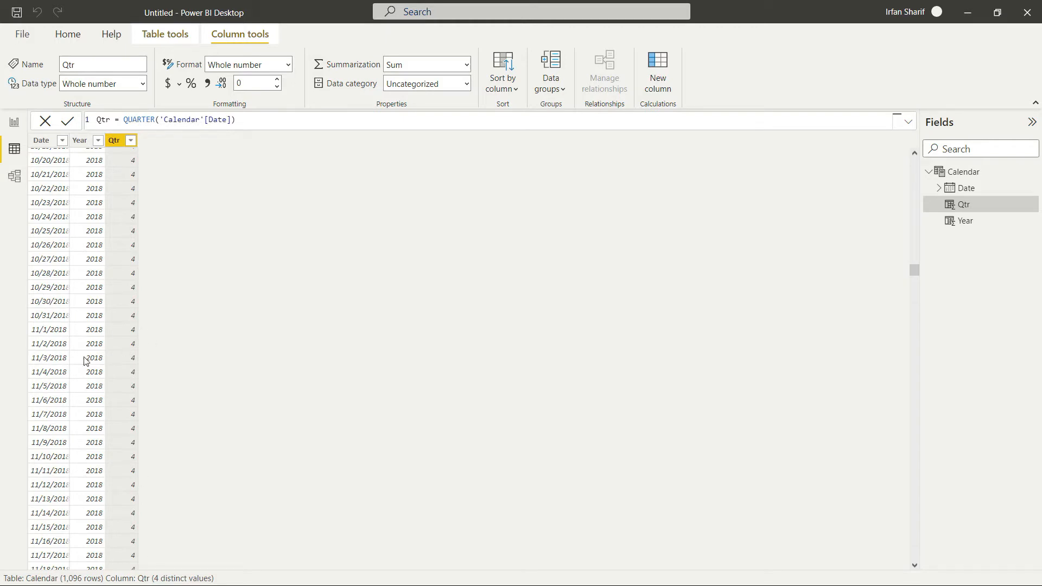
left_click_drag(915, 272, 875, 178)
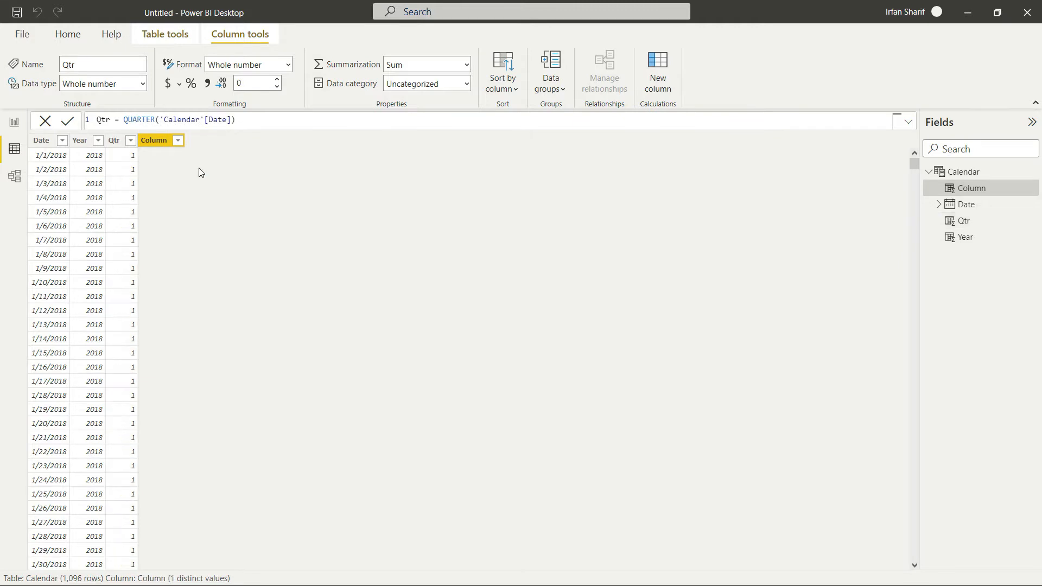
Add a calculated month number column with the formula Month = MONTH('Calendar'[Date])
type("M")
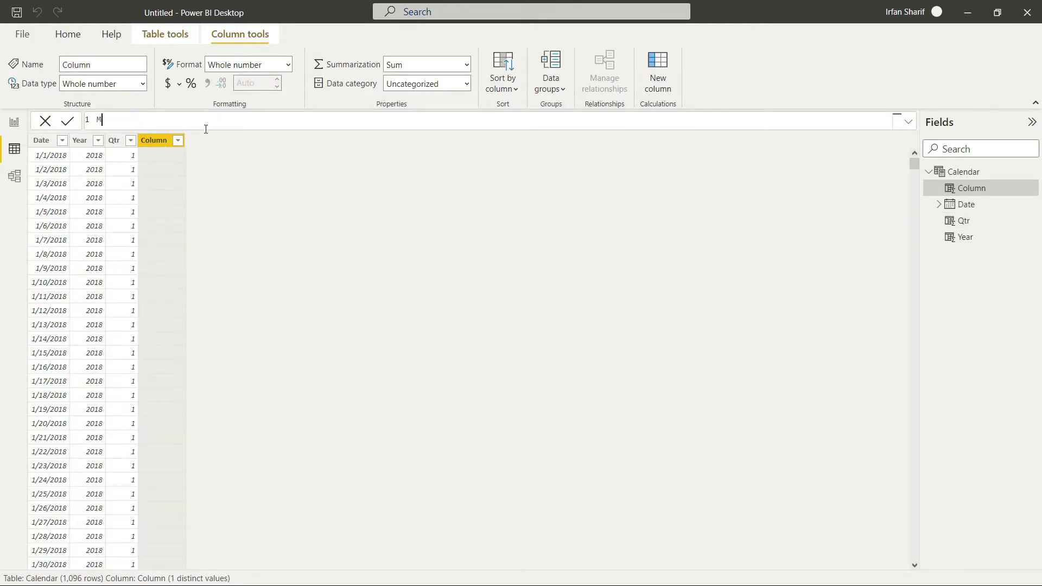
type("ont")
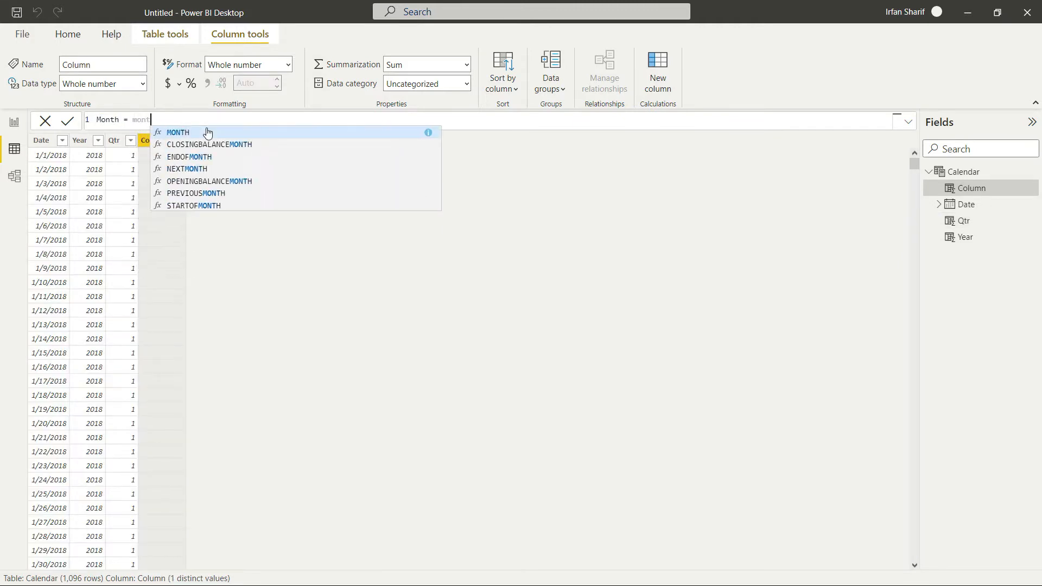
type("h = MONTH(date")
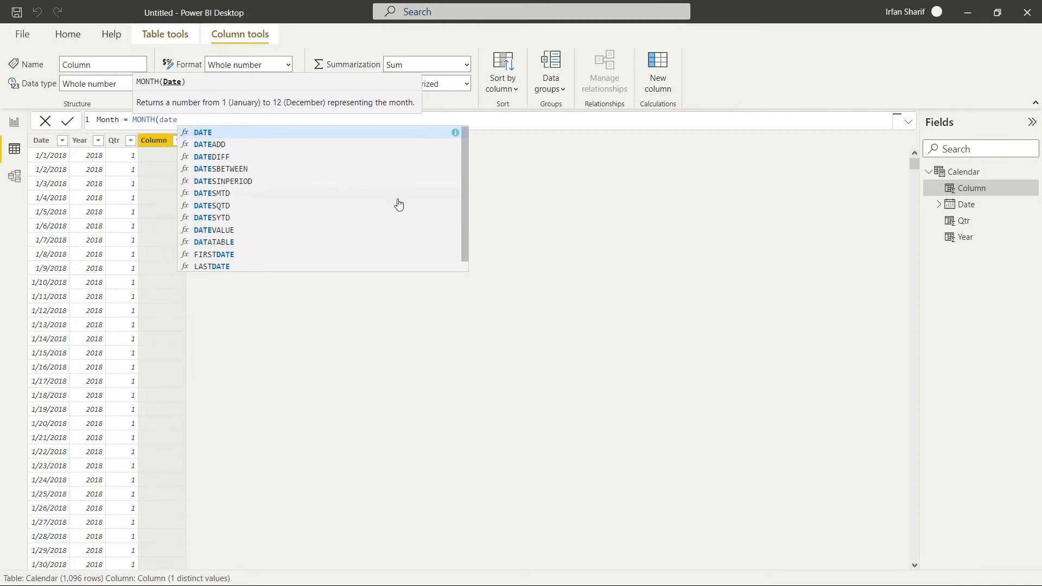
scroll(279, 255, "down", 2)
left_click(252, 268)
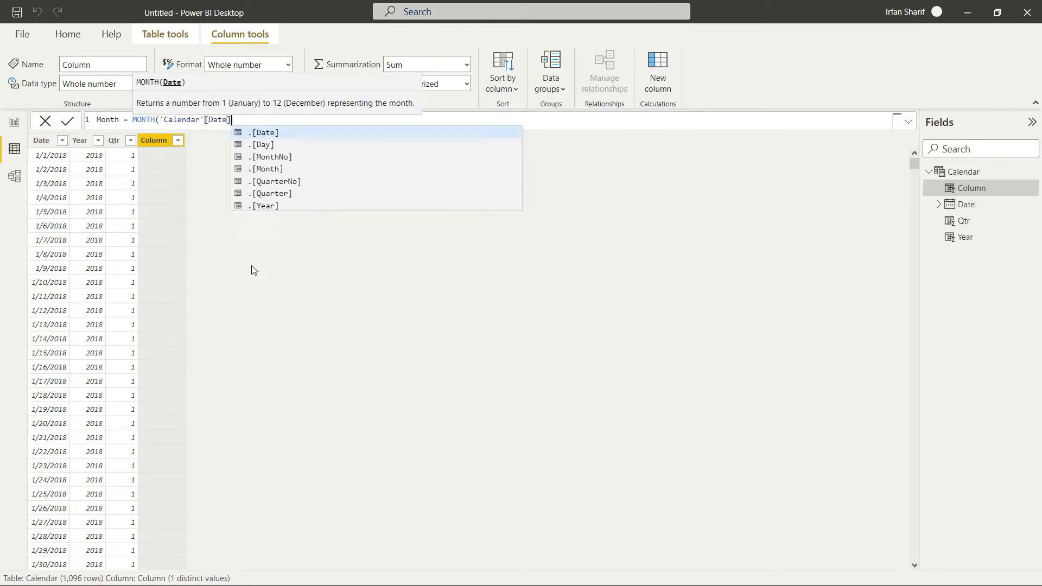
type(")")
key("Return")
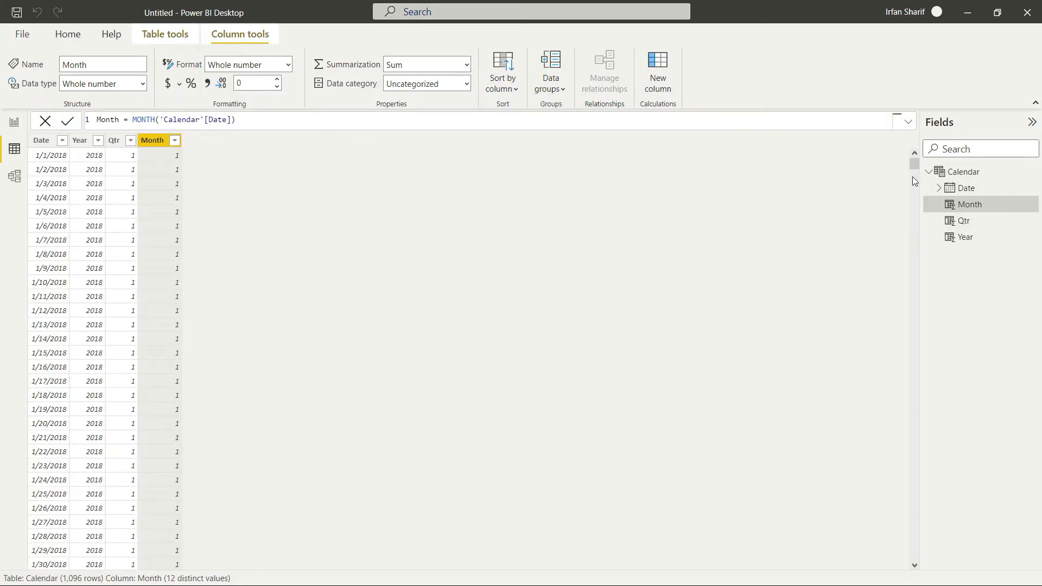
mouse_move(911, 170)
left_mouse_down()
mouse_move(911, 204)
mouse_move(912, 154)
left_mouse_up()
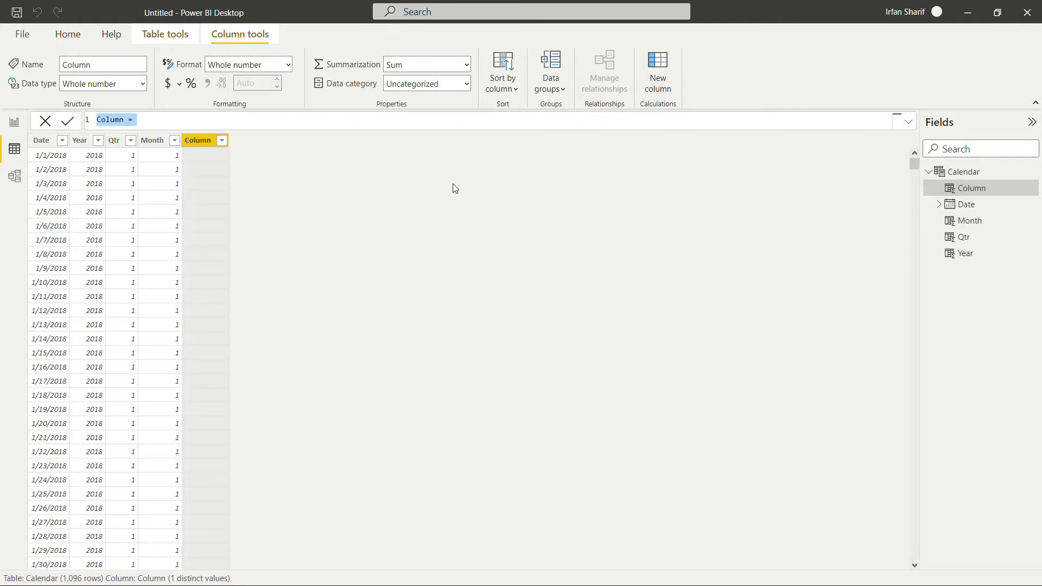
Add a calculated column for full month names with the formula Month name = FORMAT('Calendar'[Date], "mmmm")
type("Month name = FORMAT(")
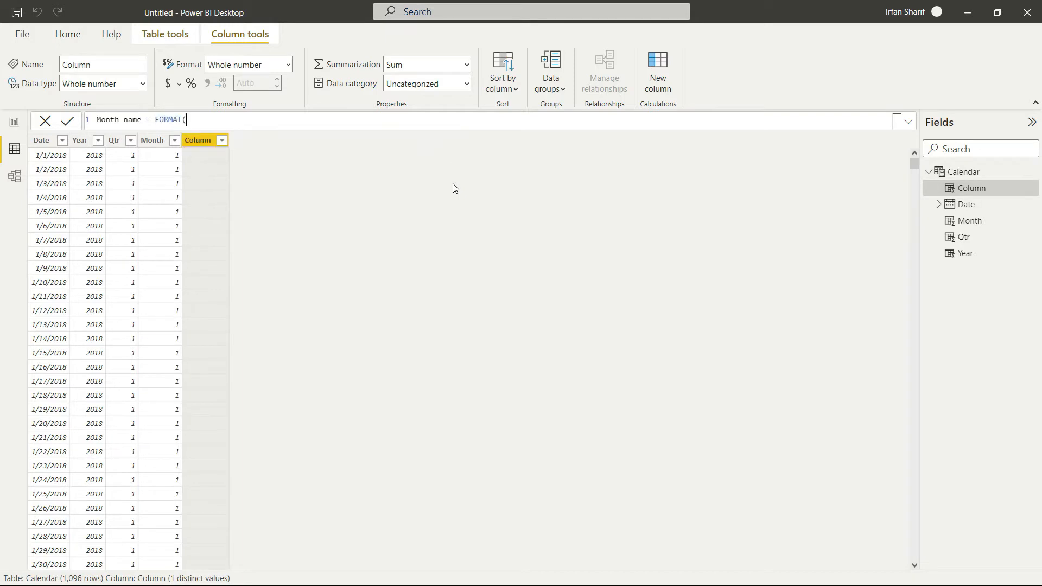
type("date")
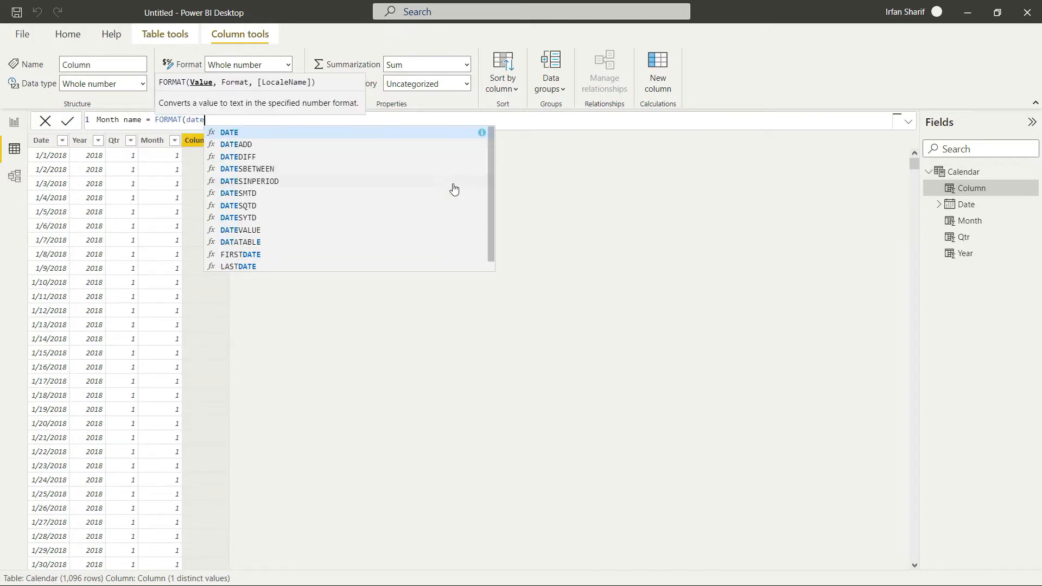
left_click_drag(489, 180, 489, 213)
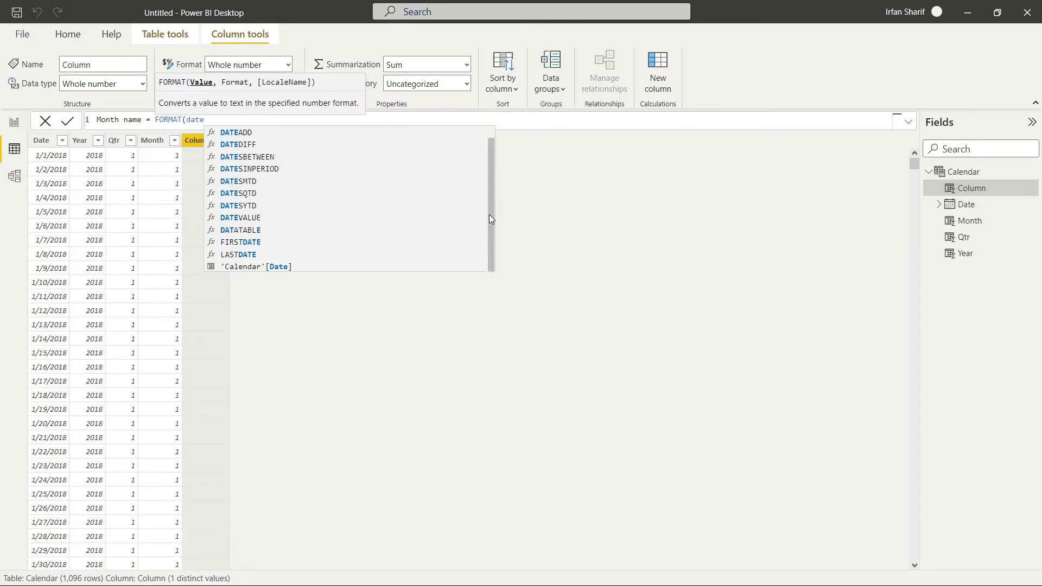
left_click(244, 266)
type(", ")
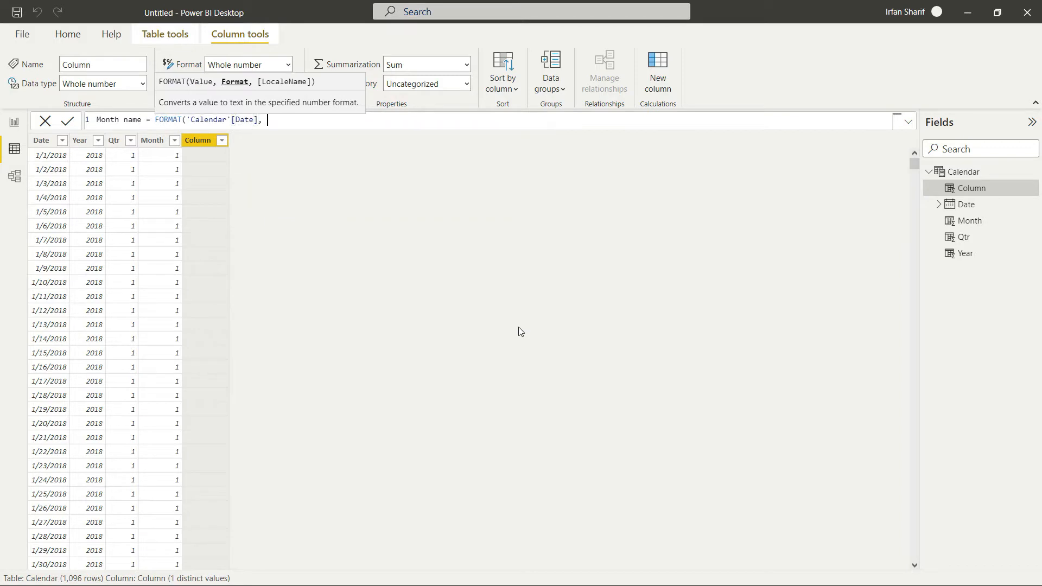
type("\"m")
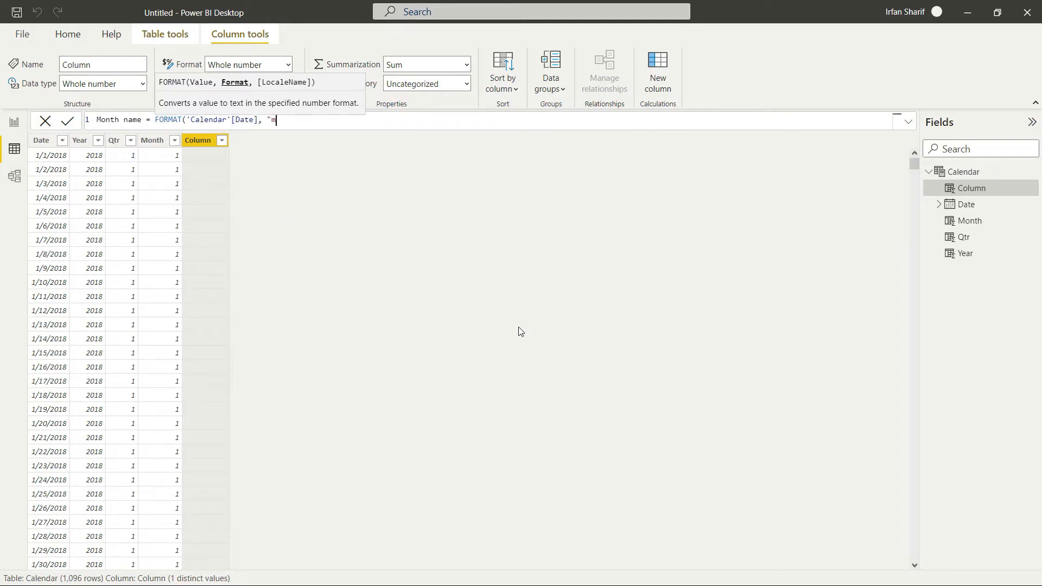
type("mmm\"")
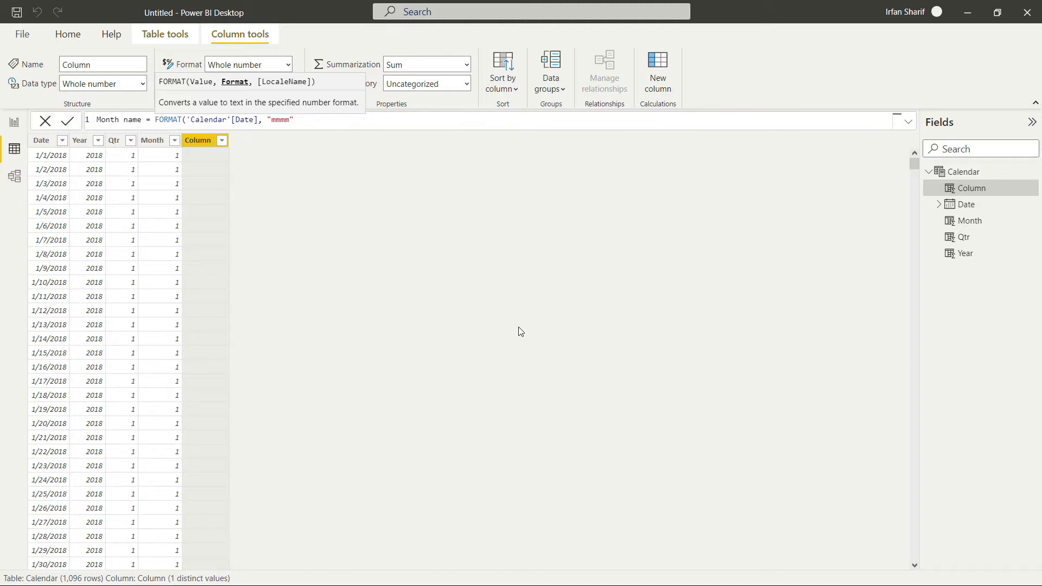
type(")")
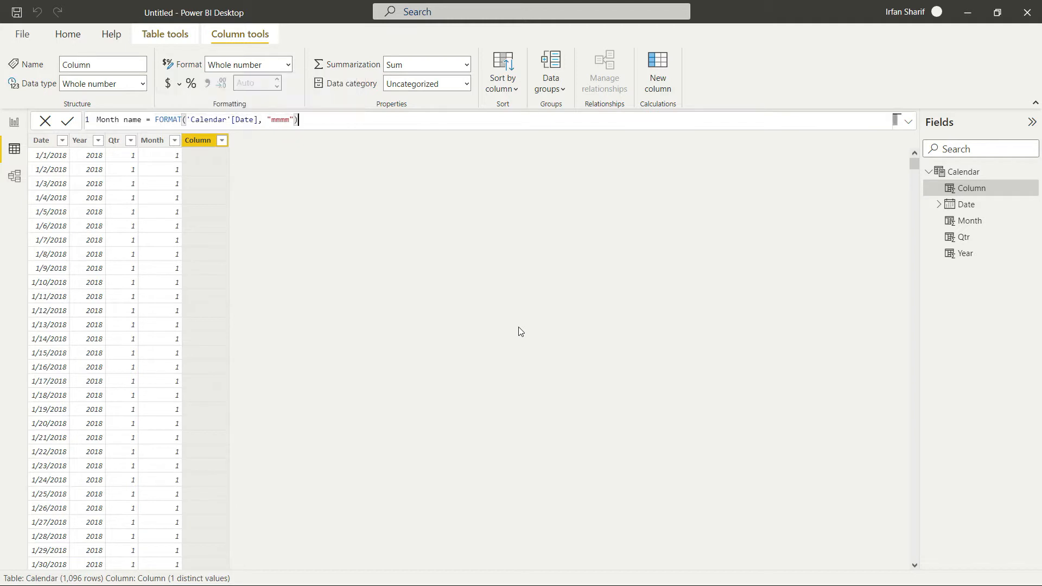
key("Return")
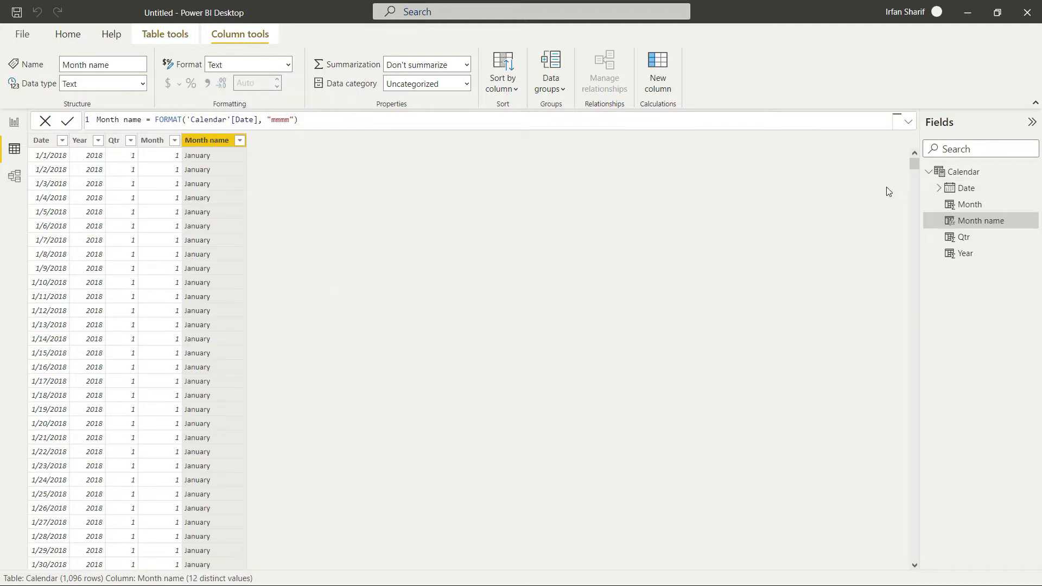
left_click_drag(912, 167, 748, 252)
left_click(732, 251)
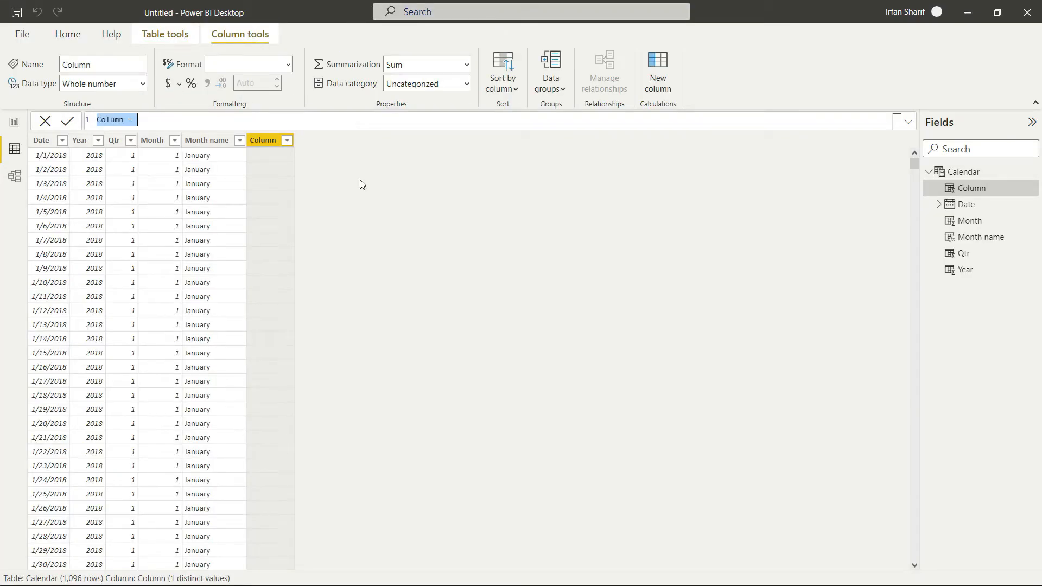
Begin the new column's formula as Fiscal Year = IF('Calendar'[Month] <=6, 'Calendar'[Year], so months up to June keep the calendar year
type("Fiscal Year = ")
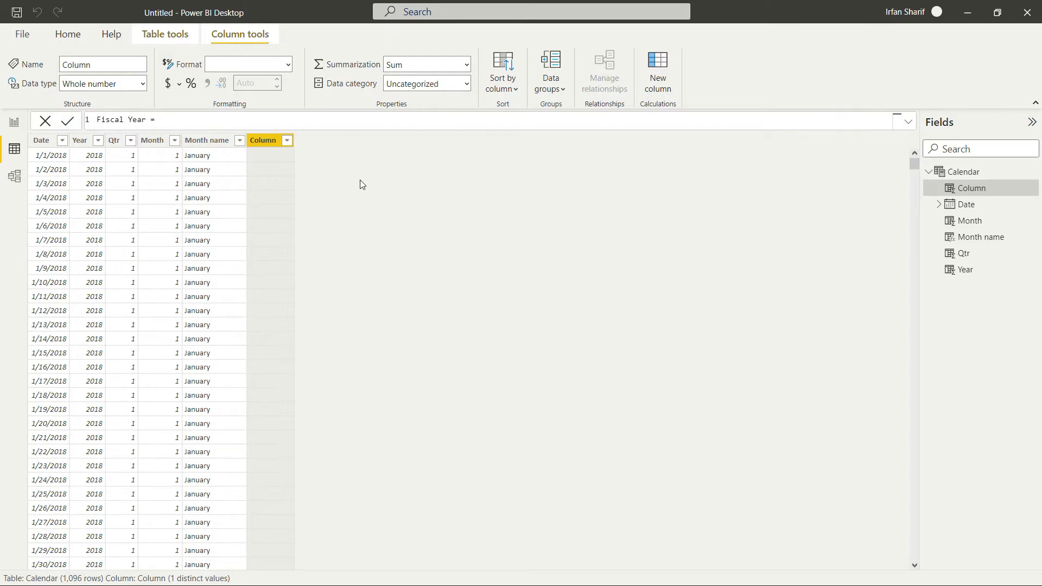
type("if")
key("Tab")
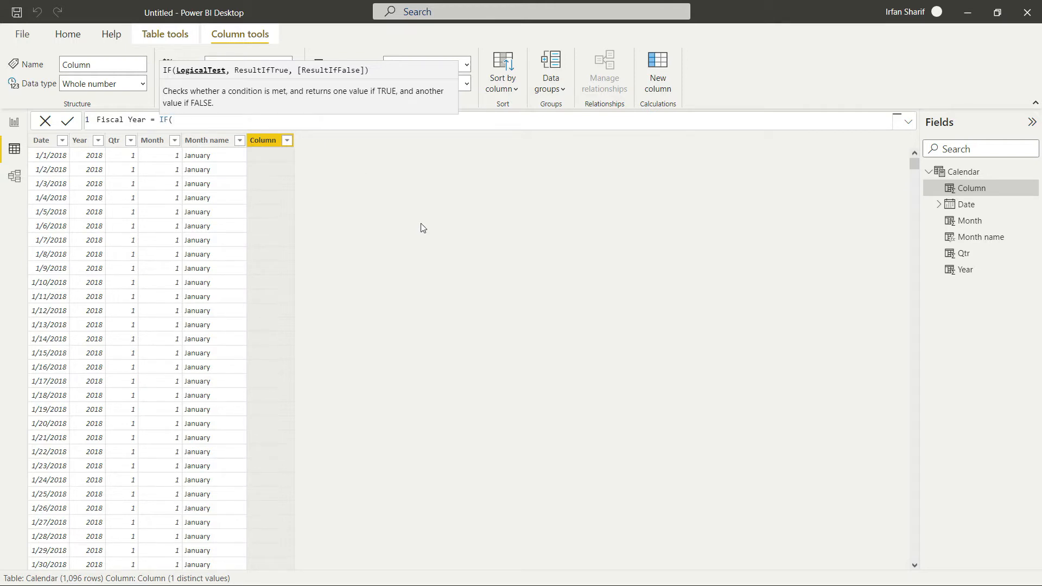
type("month")
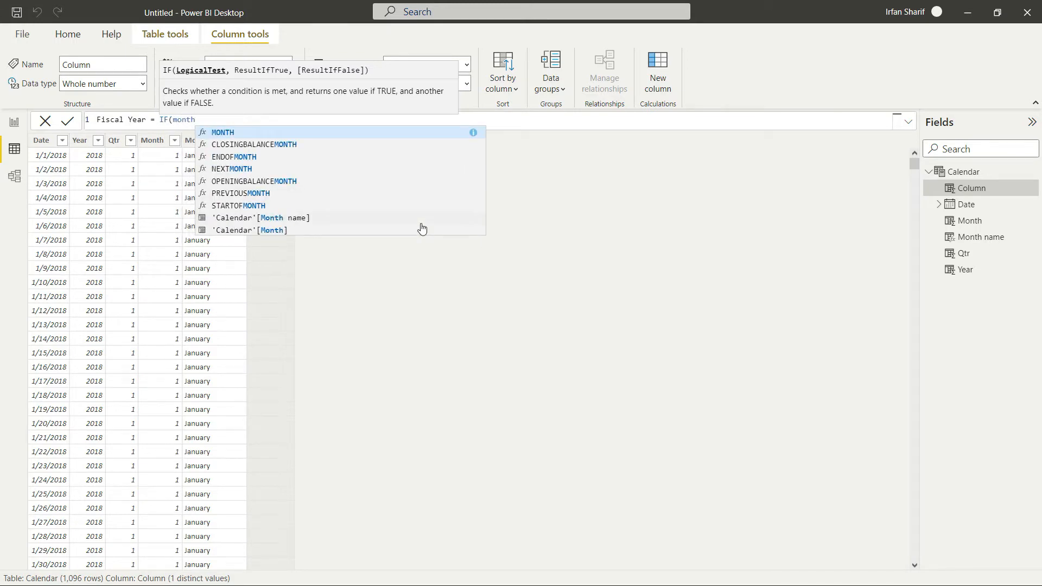
left_click(239, 230)
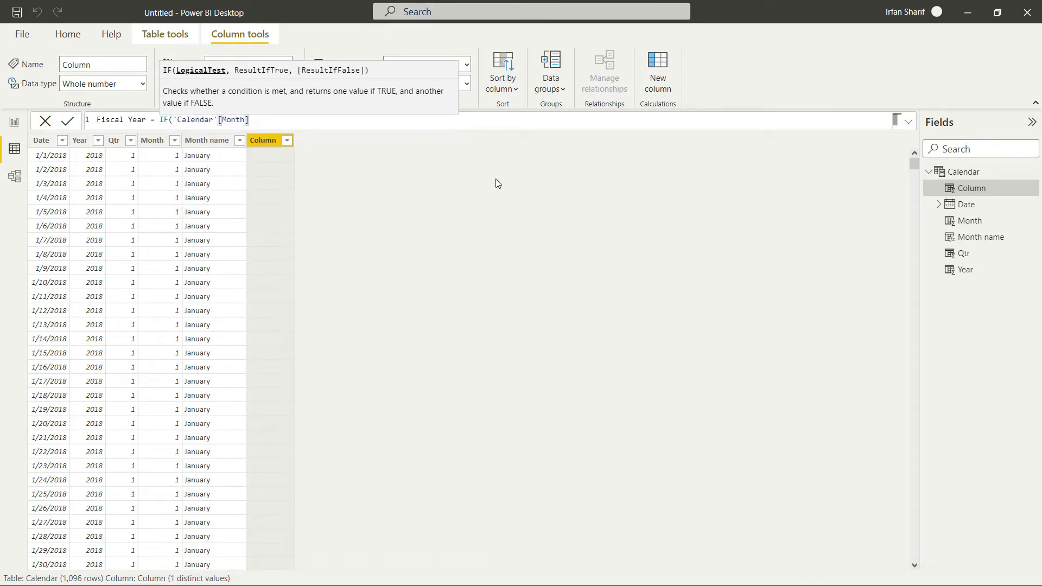
type("<=6, year")
key("Tab")
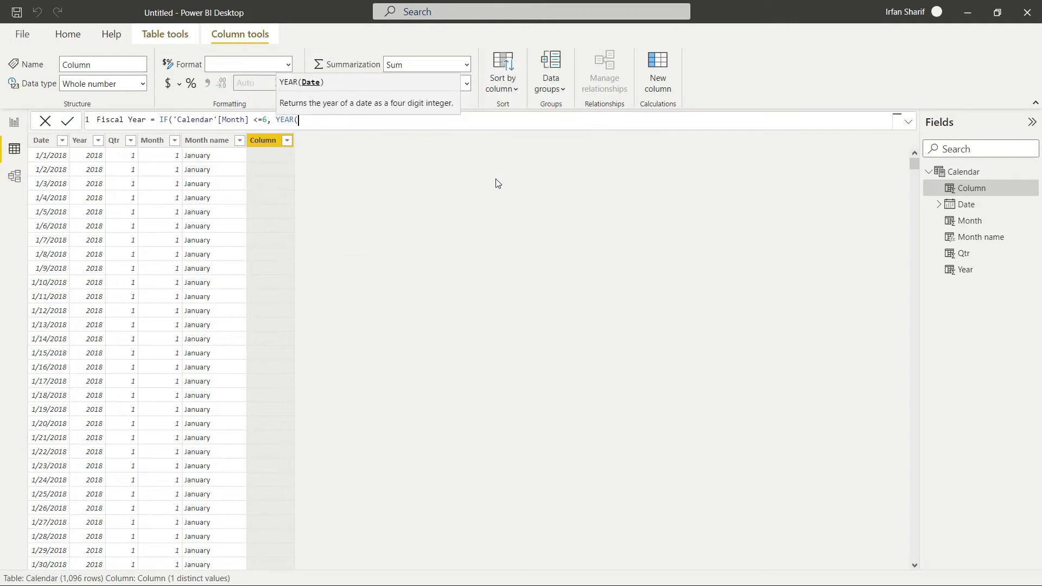
key("BackSpace")
key("BackSpace")
key("BackSpace")
key("BackSpace")
key("BackSpace")
type("yea")
key("Down")
key("Down")
key("Down")
key("Down")
key("Down")
key("Down")
key("Down")
key("Down")
key("Down")
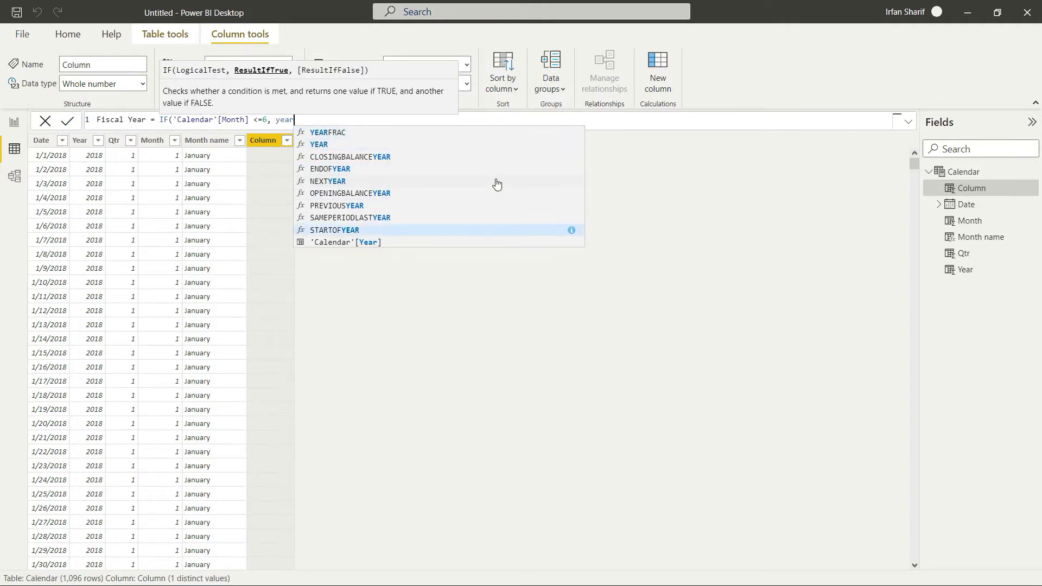
key("Tab")
type(", ")
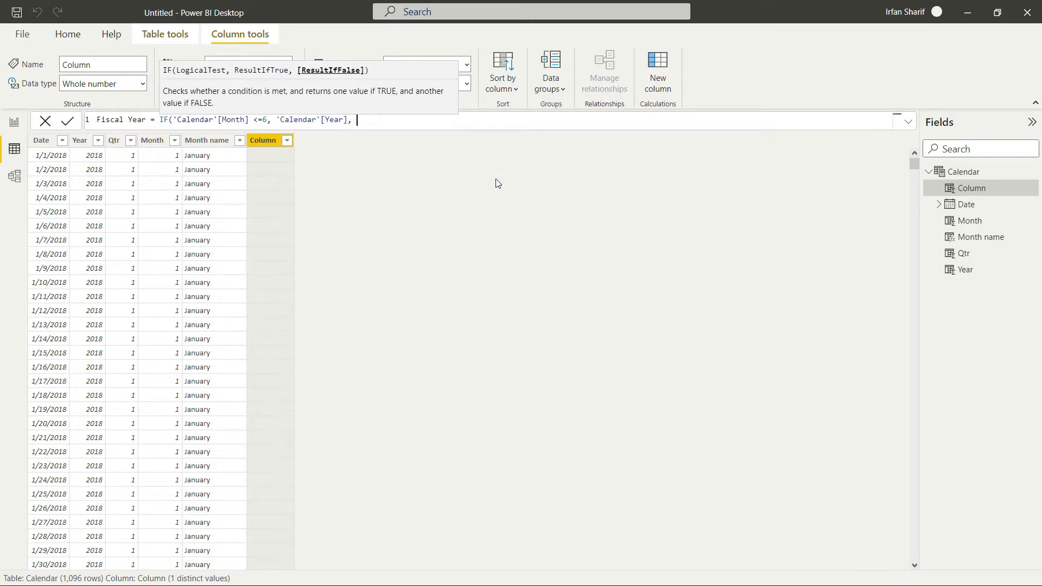
Complete the Fiscal Year formula with a nested IF('Calendar'[Month]>6, 'Calendar'[Year]+1)) and commit the column
type("IF(")
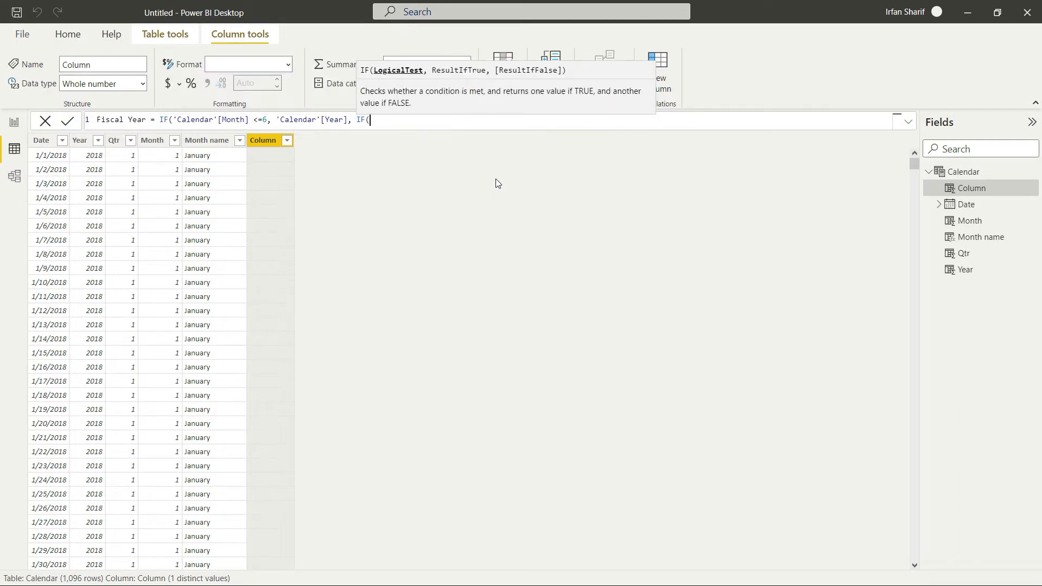
type("month")
key("Down")
key("Down")
key("Down")
key("Down")
key("Down")
key("Down")
key("Down")
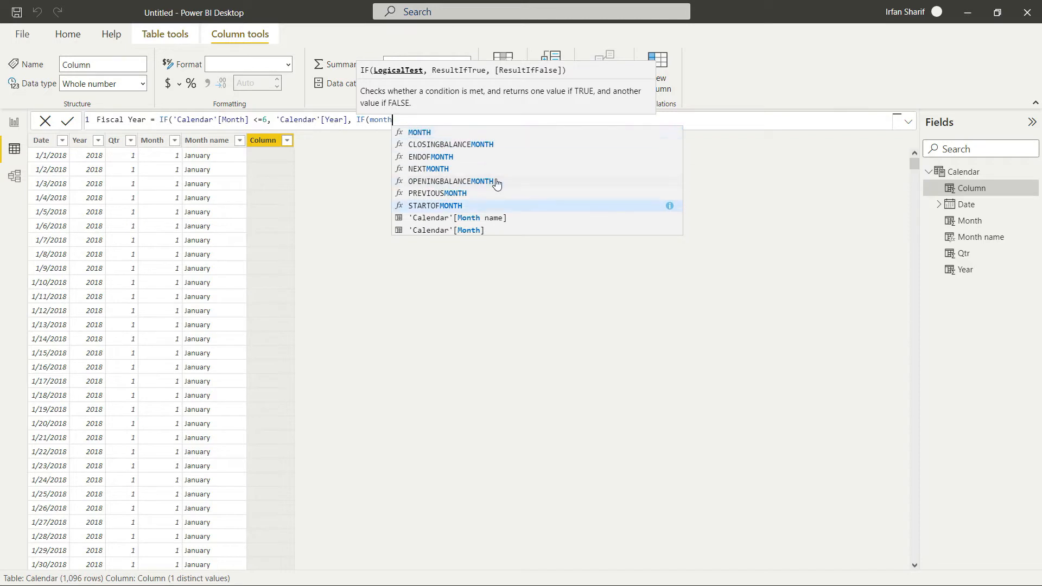
key("Tab")
key("BackSpace")
type(">")
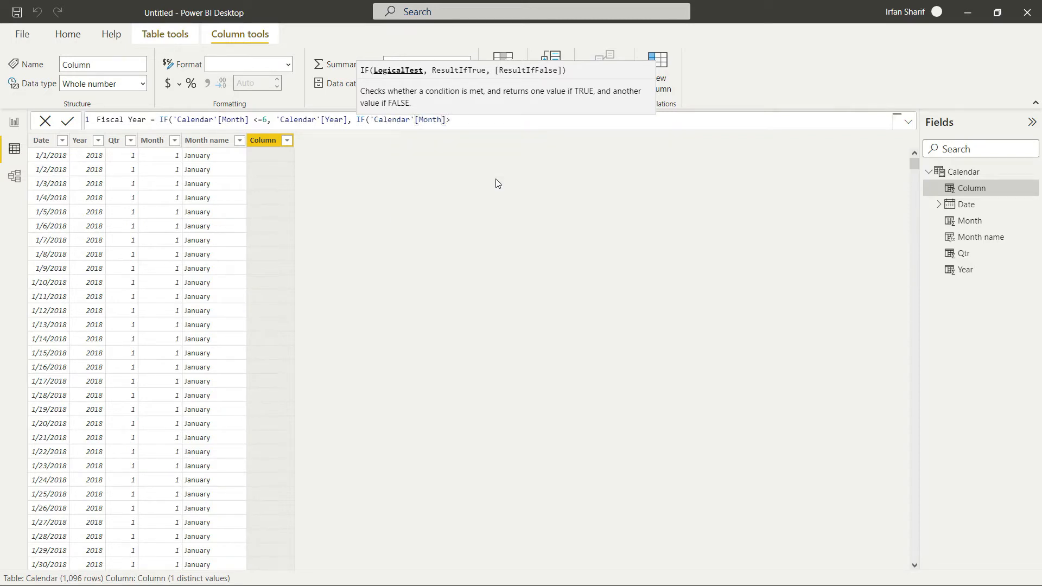
type("6, year")
key("Down")
key("Down")
key("Down")
key("Down")
key("Down")
key("Down")
key("Down")
key("Down")
key("Down")
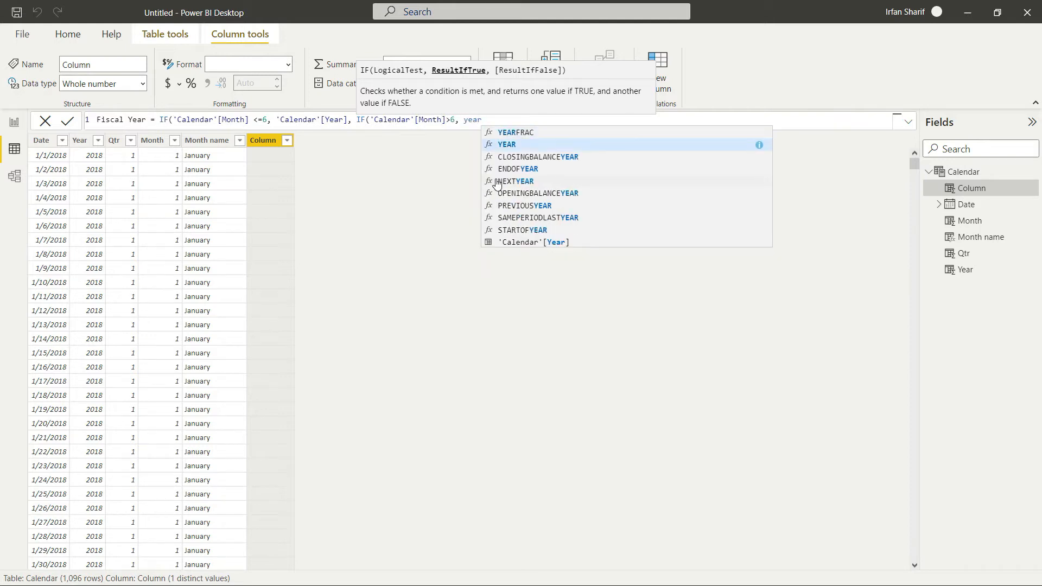
key("Tab")
type("+1)")
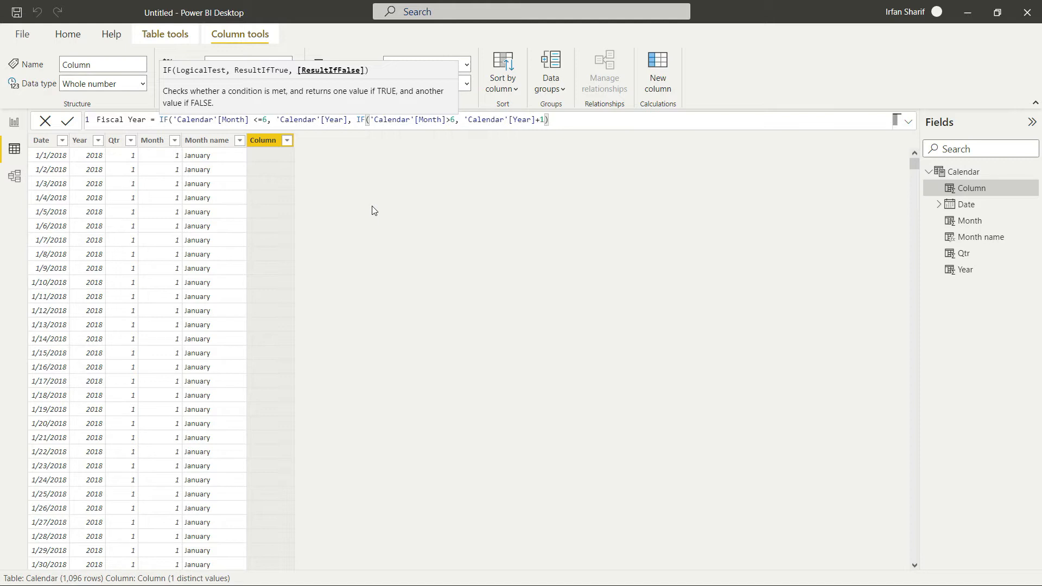
key("Return")
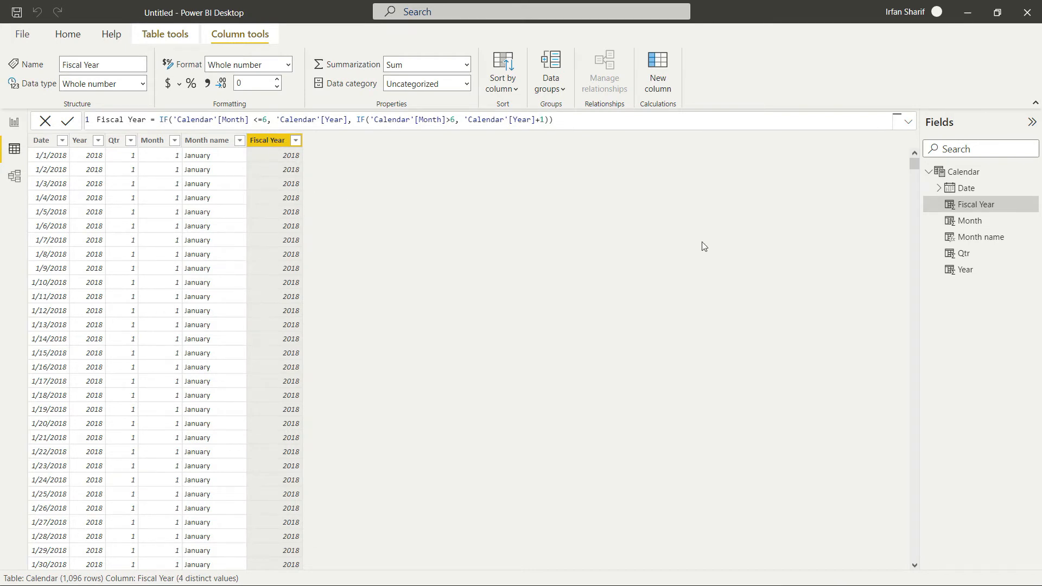
Examine the Fiscal Year values against Year around the June to July changes in 2018 and 2019
left_click_drag(913, 165, 905, 223)
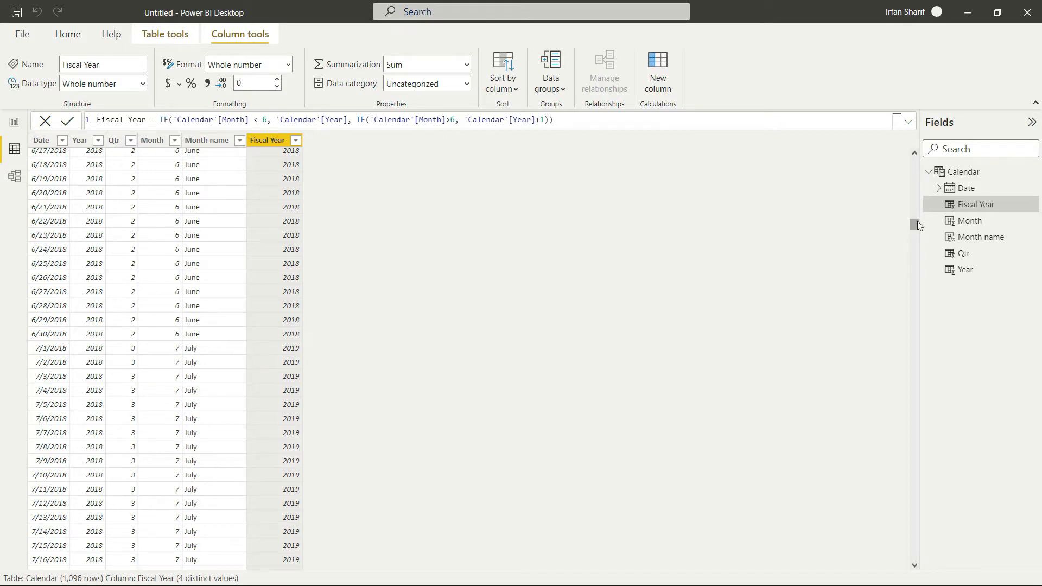
left_click_drag(916, 224, 340, 236)
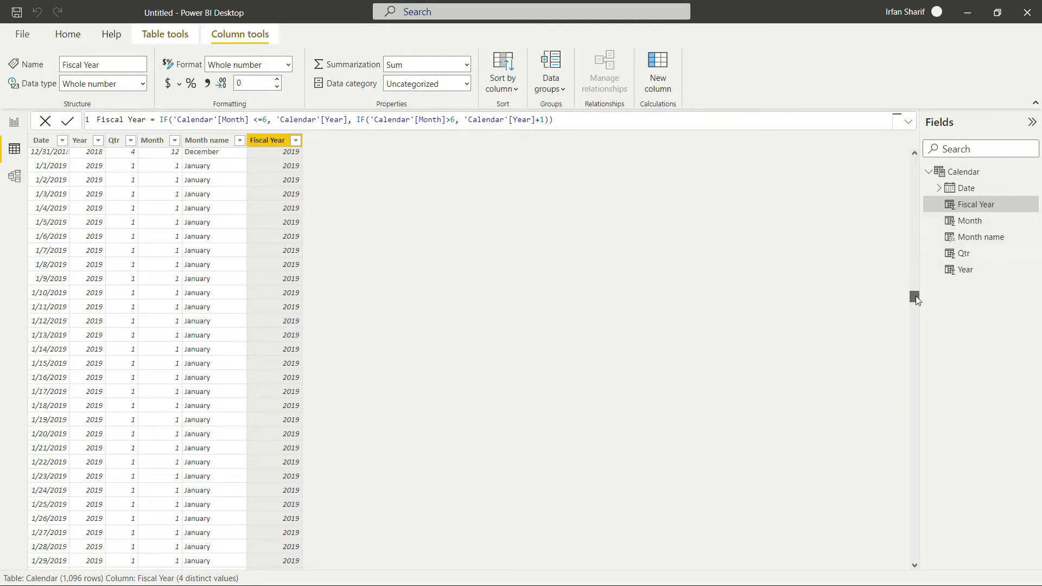
left_click_drag(917, 296, 921, 363)
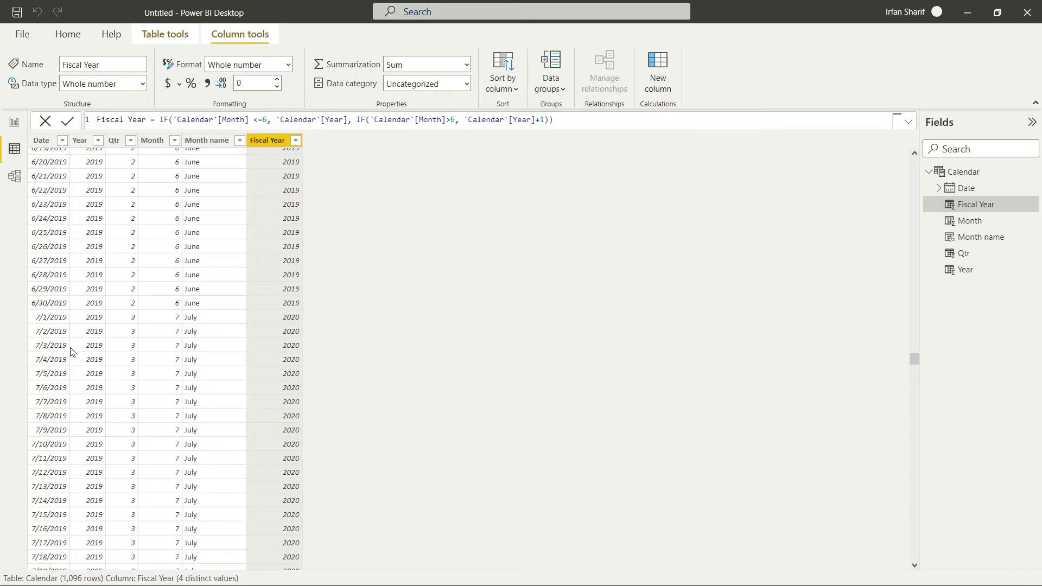
left_click(100, 358)
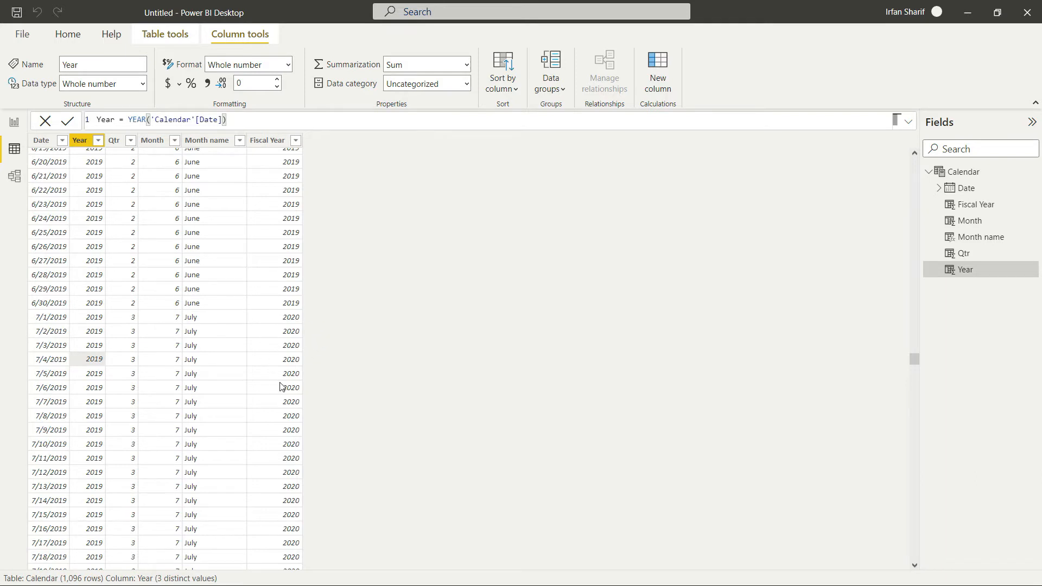
left_click(283, 181)
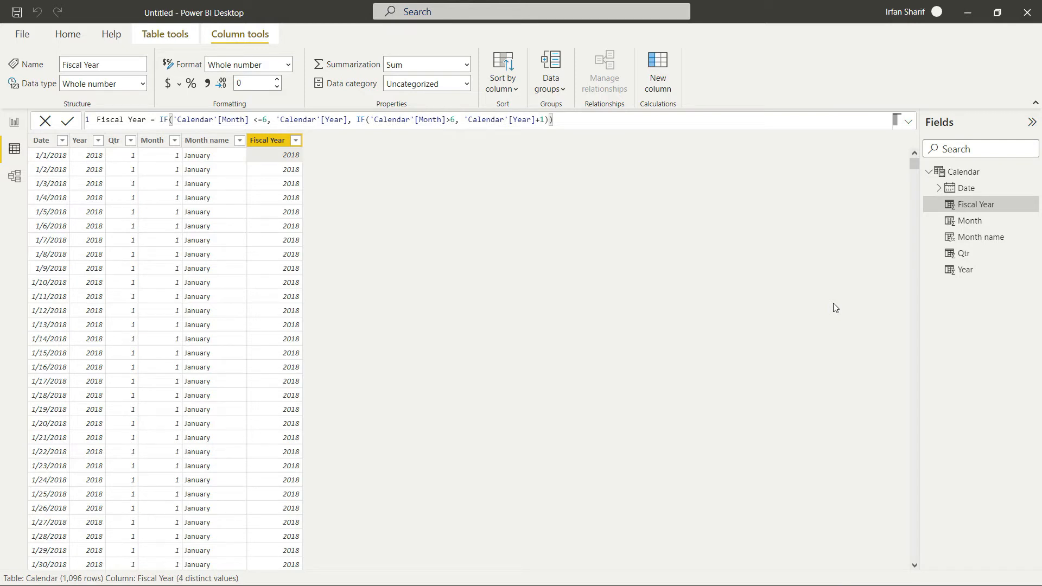
Add another calculated column to the Calendar table and begin its formula as Fiscal Qtr = IF('Calendar'[Qtr] = 3, 1,
left_click(660, 67)
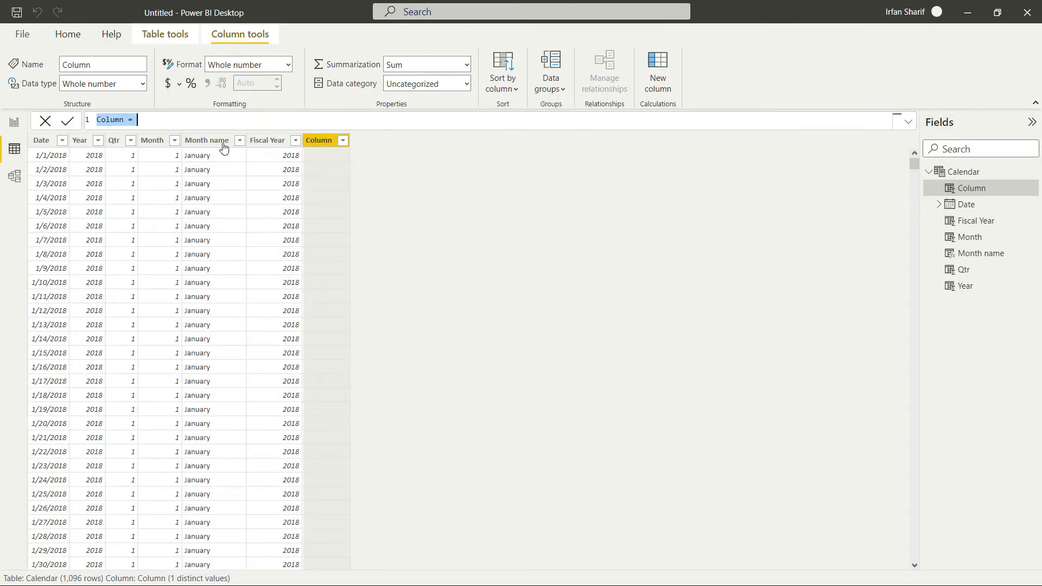
key("BackSpace")
type("Fisc")
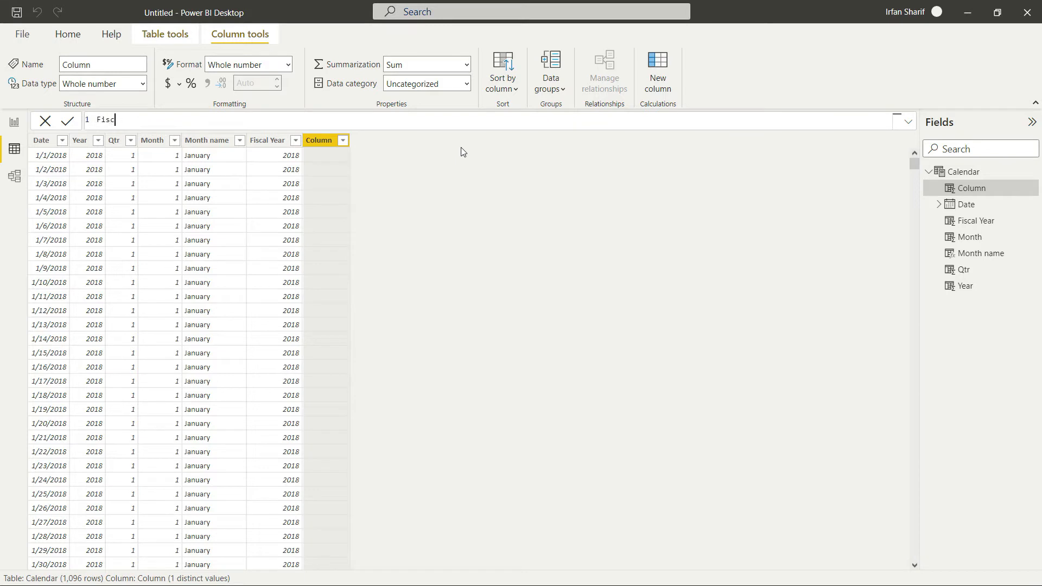
type("al Qtr = IF(")
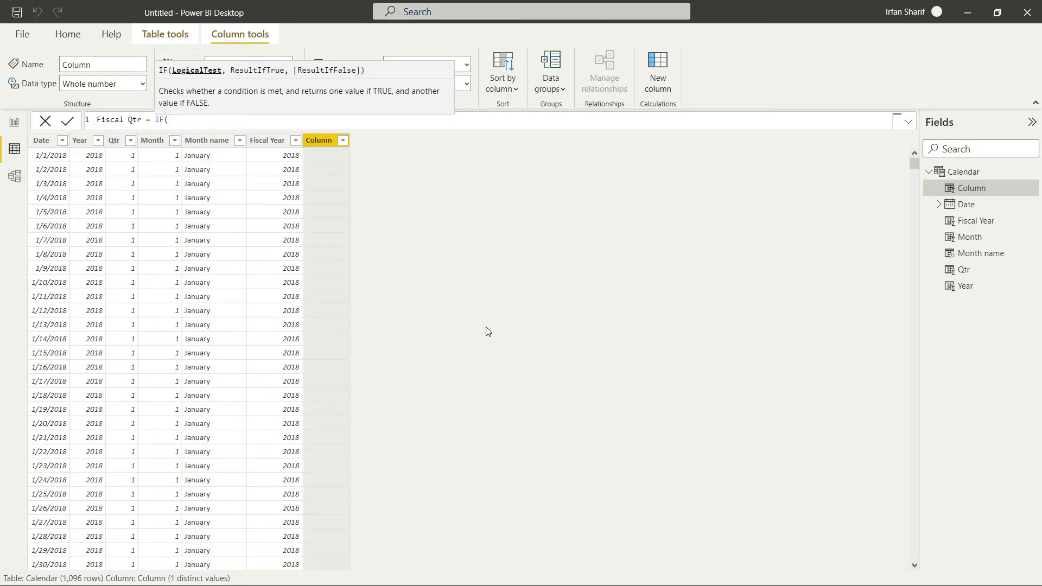
type("qtr")
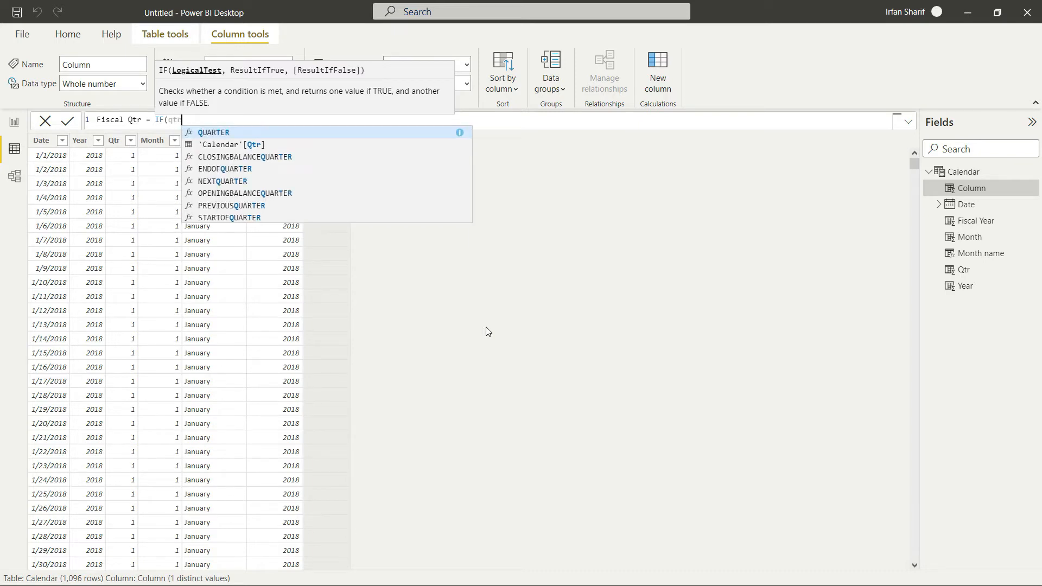
key("Down")
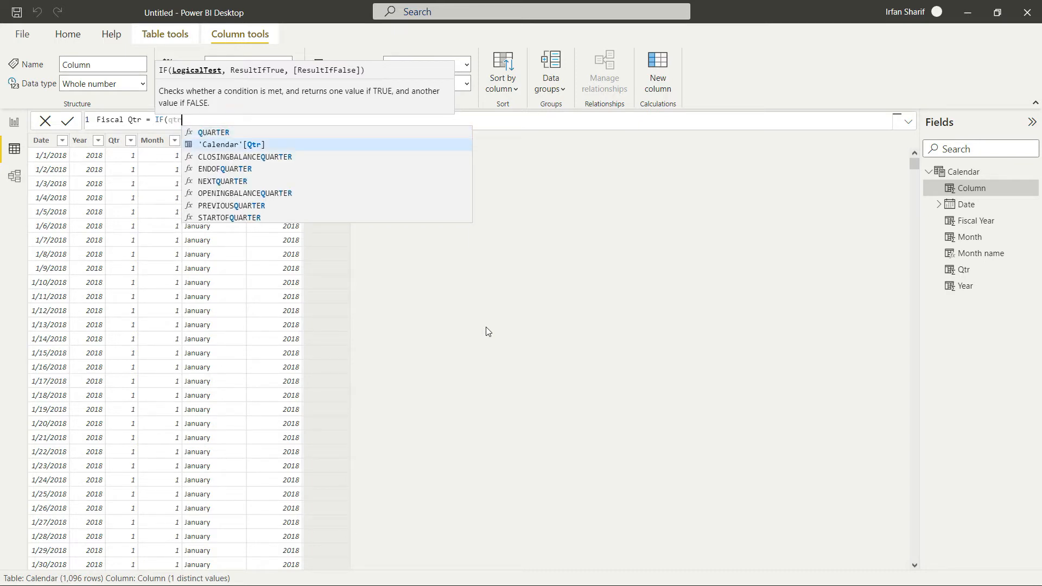
key("Tab")
type("= ")
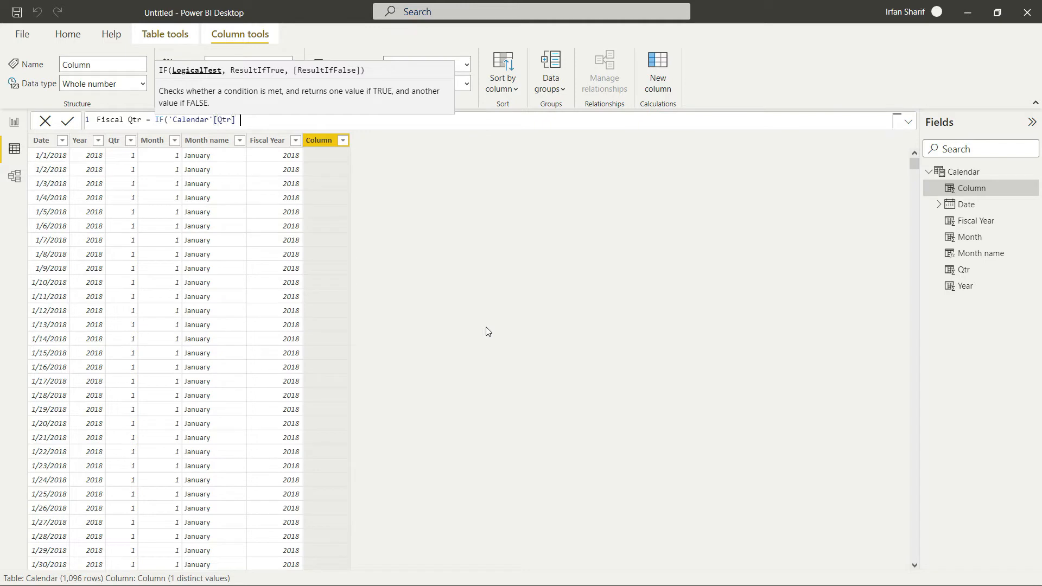
type("3, 1")
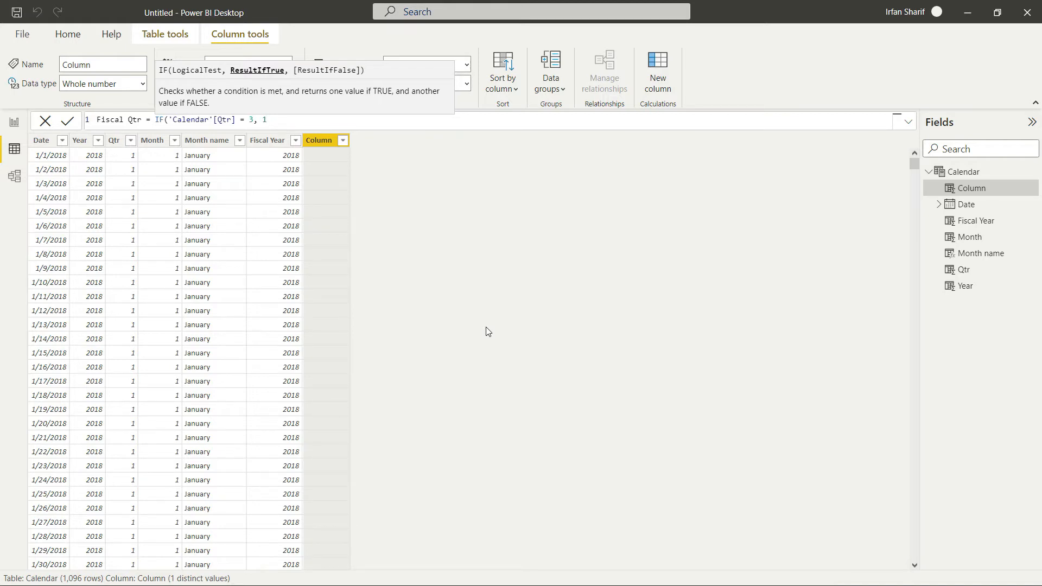
type(",")
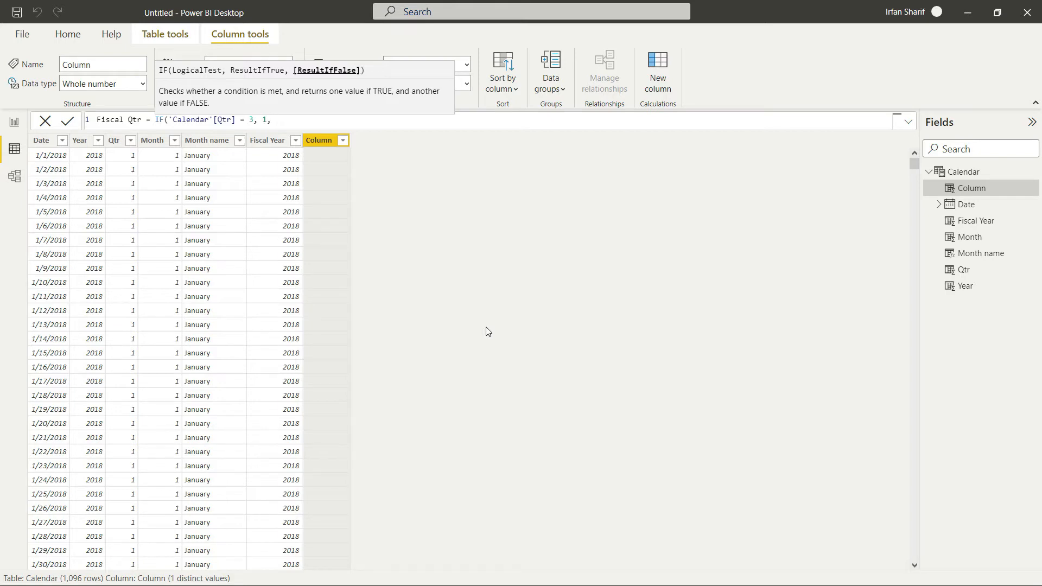
Duplicate the IF('Calendar'[Qtr] = 3, 1, clause onto three new lines of the Fiscal Qtr formula
key("shift+Left")
key("shift+Left")
key("shift+Left")
key("shift+Left")
key("shift+Left")
key("shift+Left")
key("shift+Left")
key("shift+Left")
key("shift+Left")
key("shift+Left")
key("shift+Left")
key("shift+Left")
key("shift+Left")
key("shift+Left")
key("shift+Left")
key("shift+Left")
key("shift+Left")
key("shift+Left")
key("shift+Left")
key("shift+Left")
key("shift+Left")
key("shift+Left")
key("shift+Left")
key("shift+Left")
key("shift+Left")
key("shift+Left")
key("shift+Left")
key("ctrl+c")
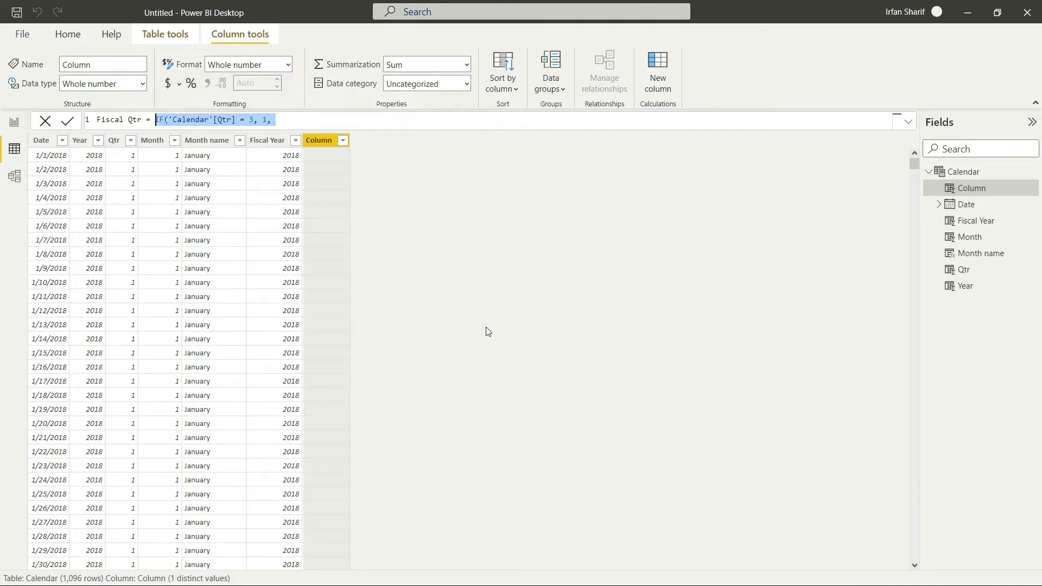
key("End")
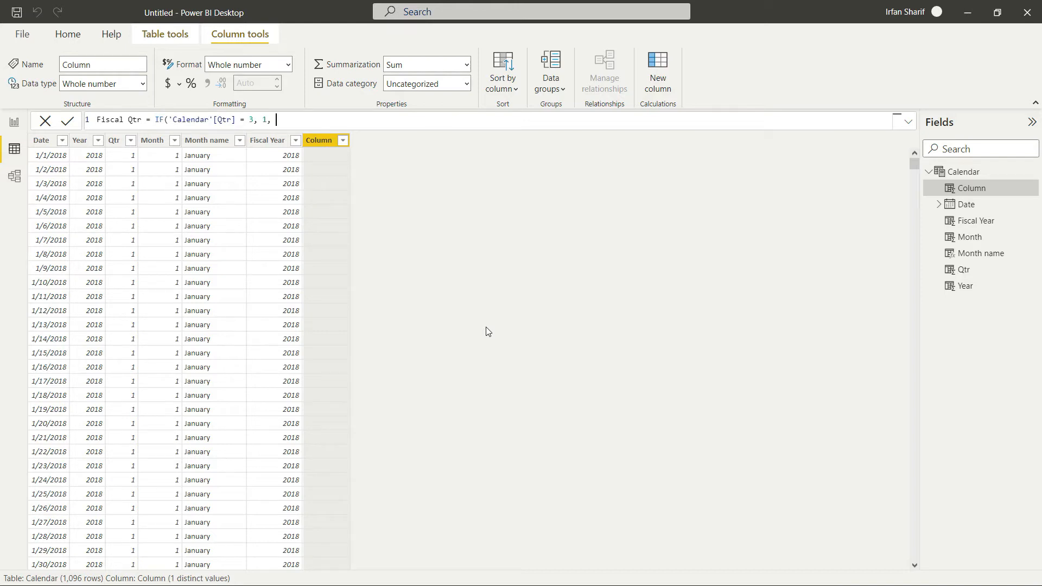
key("shift+Return")
key("ctrl+v")
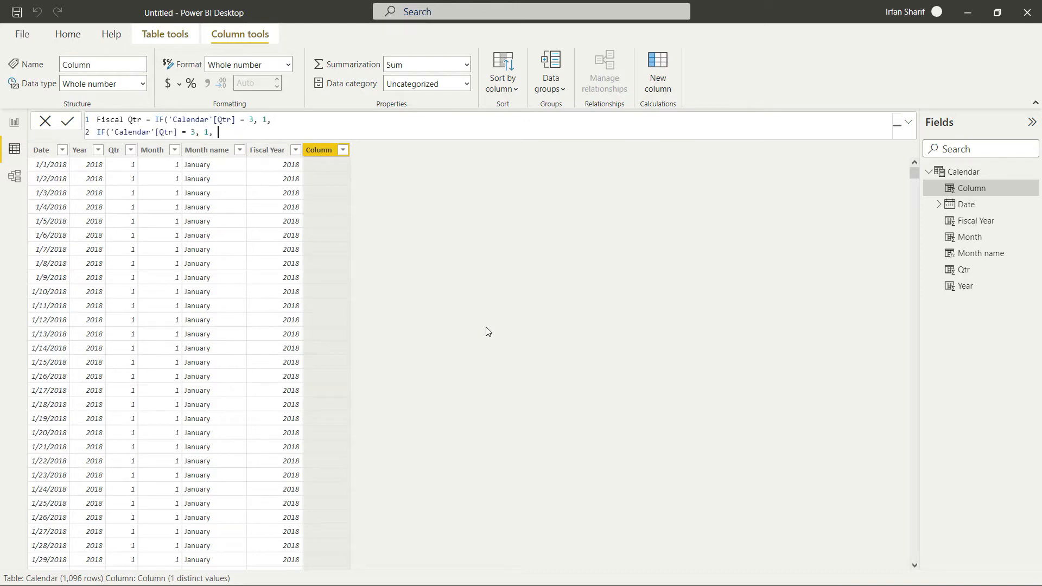
key("shift+Return")
key("ctrl+v")
key("shift+Return")
key("ctrl+v")
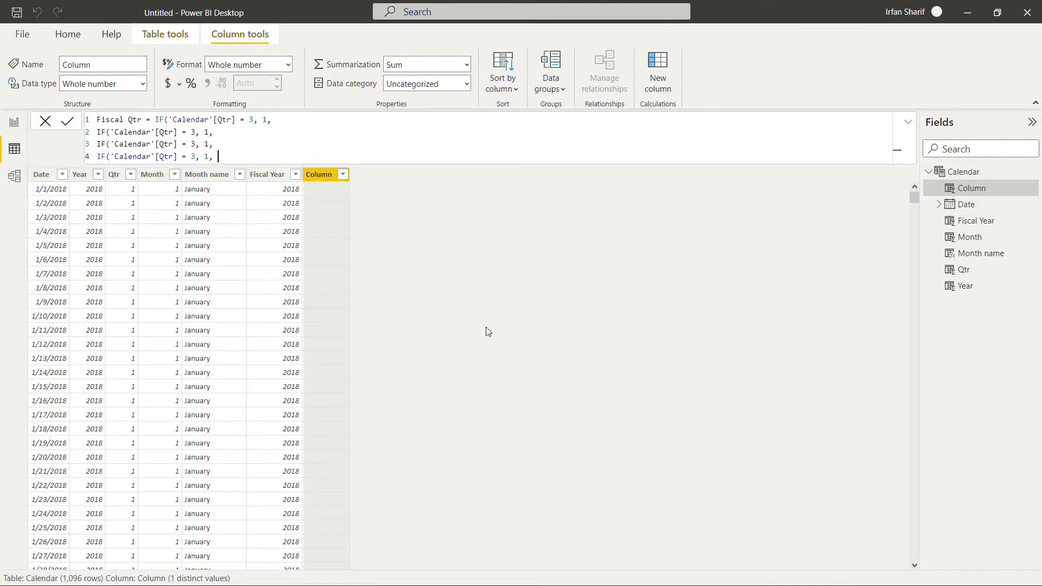
Change the second line of the Fiscal Qtr formula to IF('Calendar'[Qtr] = 4, 2,
key("Up")
key("Up")
key("Left")
key("Left")
key("Down")
key("Left")
key("Left")
key("BackSpace")
key("BackSpace")
type("4,")
key("Right")
key("Delete")
type("2")
Change the third line of the Fiscal Qtr formula to IF('Calendar'[Qtr] = 1, 3,
key("Down")
key("Left")
key("Left")
key("Left")
key("BackSpace")
type("1")
key("Right")
key("Right")
key("Right")
key("BackSpace")
type("3")
Change the last line of the Fiscal Qtr formula to IF('Calendar'[Qtr] = 2, 4)))) and commit the column
key("Down")
key("Left")
key("Left")
key("Left")
key("BackSpace")
type("2")
key("Right")
key("Right")
key("Right")
key("BackSpace")
type("4")
key("Right")
type(")))")
type(")")
key("Return")
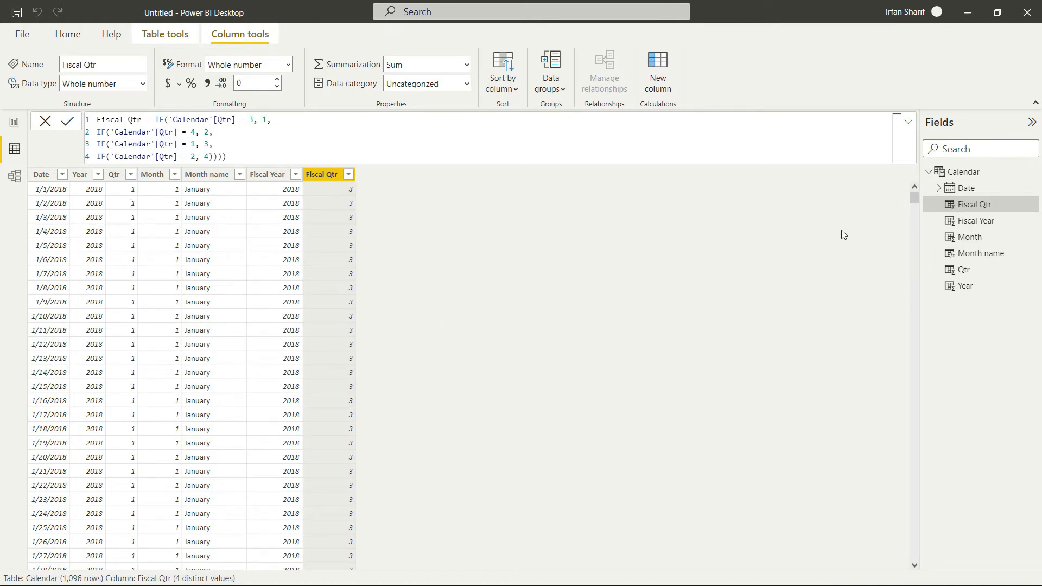
Examine the Fiscal Qtr values against Qtr and Month from May 2018 through early 2019
left_click_drag(915, 198, 914, 242)
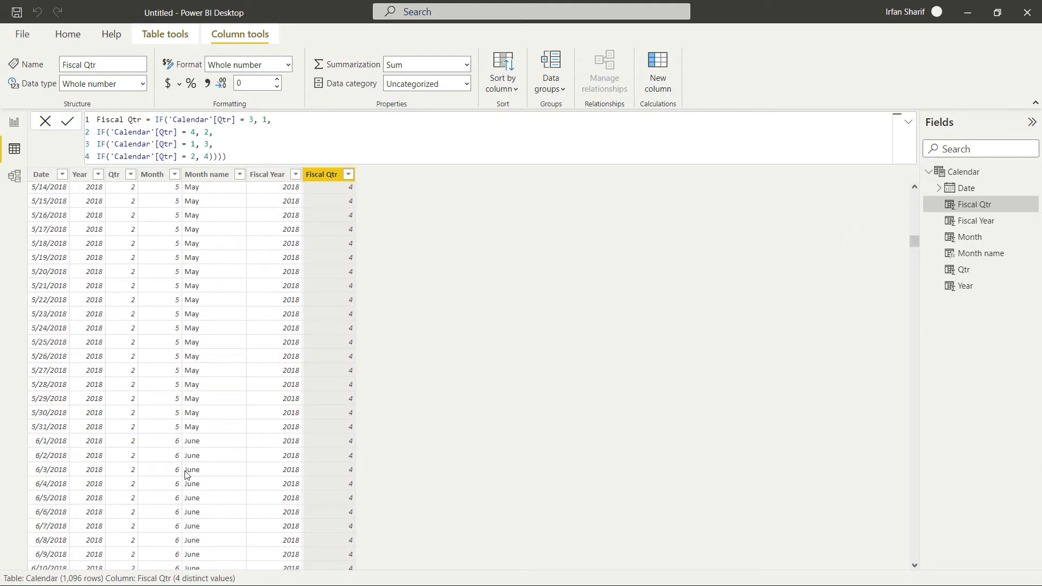
left_click_drag(917, 242, 923, 271)
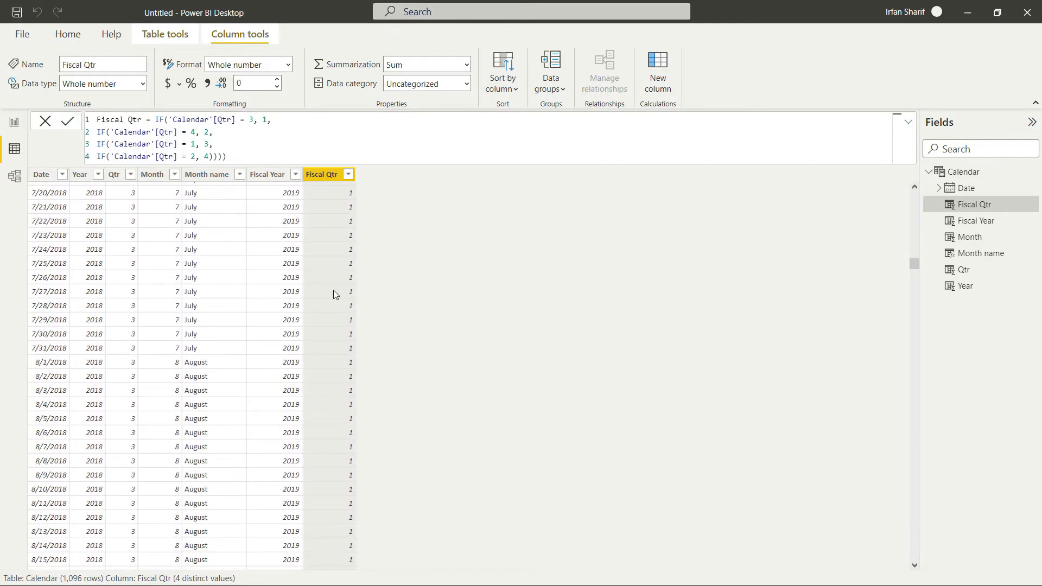
left_click_drag(914, 265, 914, 286)
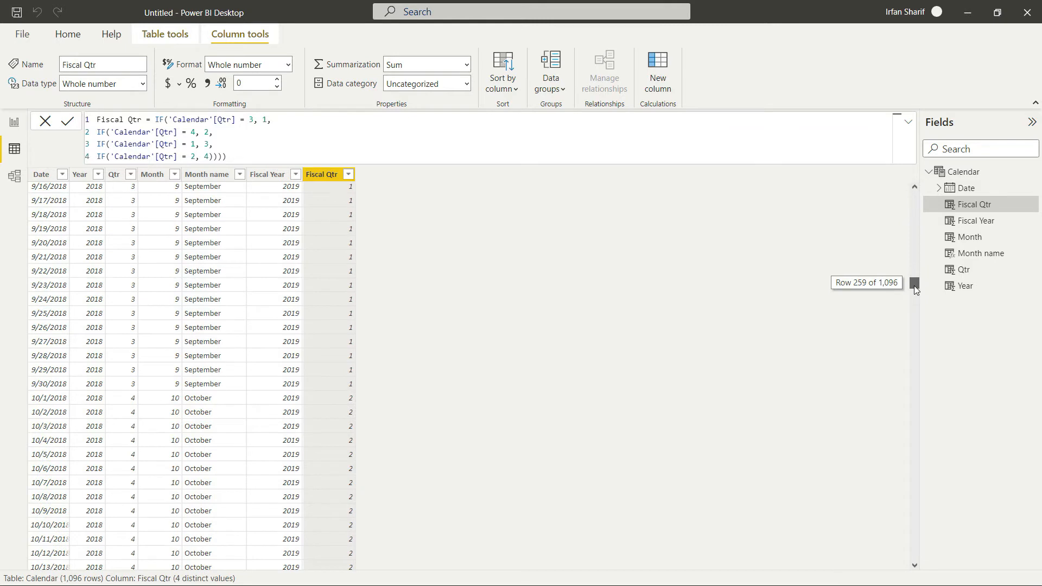
left_click_drag(914, 289, 913, 325)
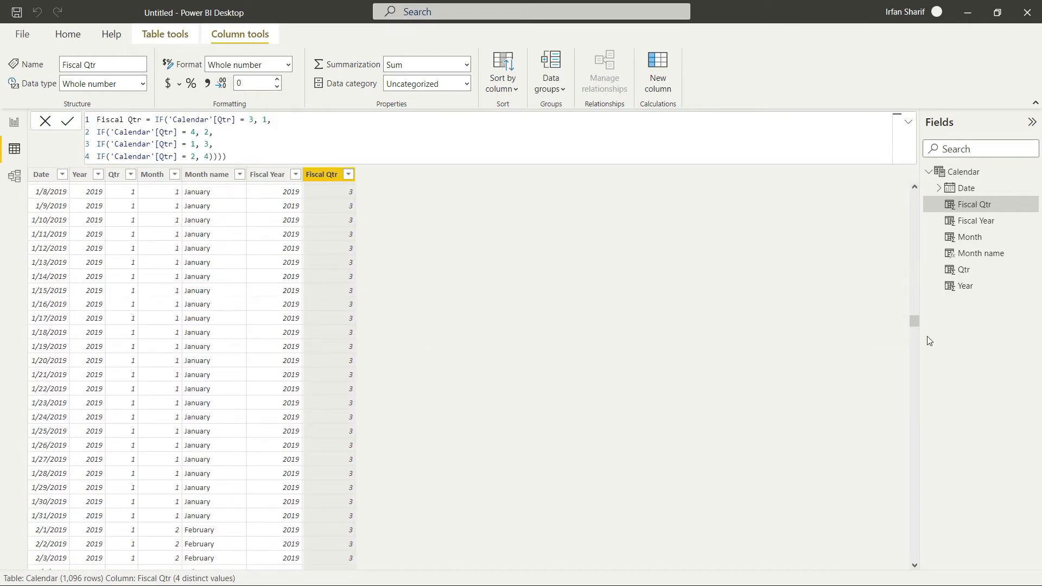
Add a calculated column named Fiscal Month whose formula begins IF('Calendar'[Month] = 1, 7,
left_click_drag(917, 325, 917, 199)
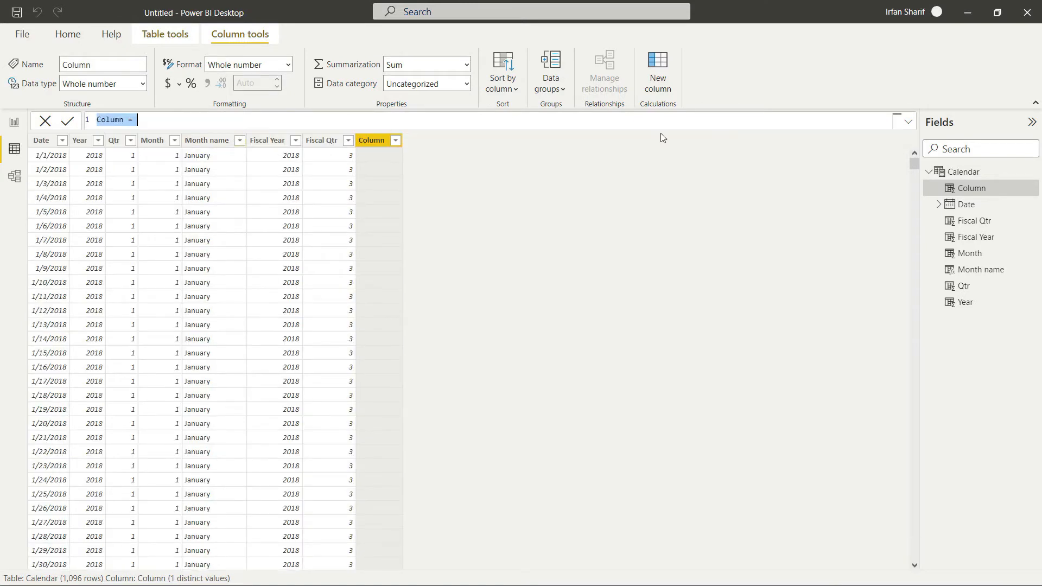
type("Fisc")
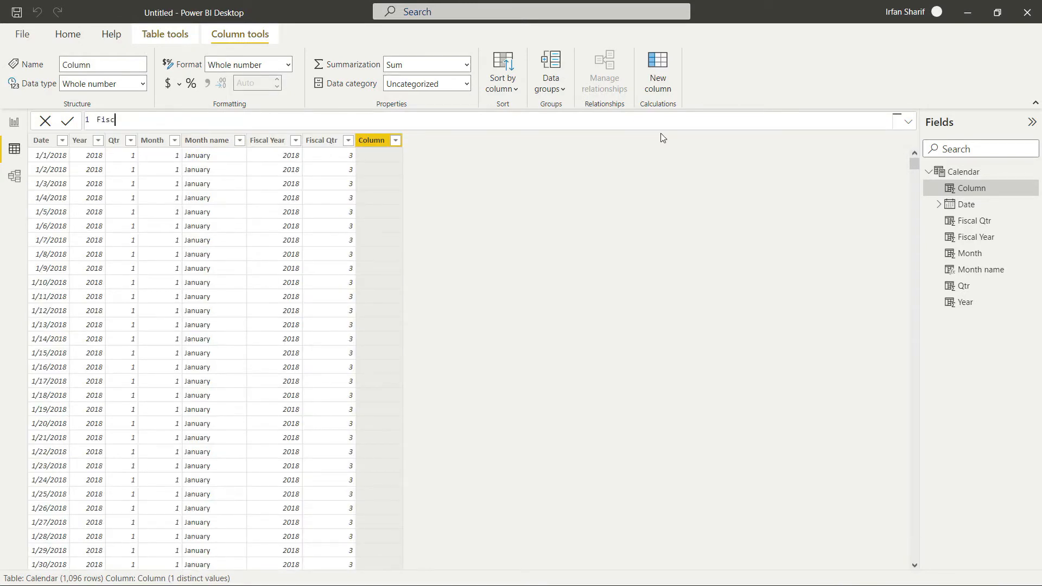
type("al Month = if")
key("Tab")
type("month")
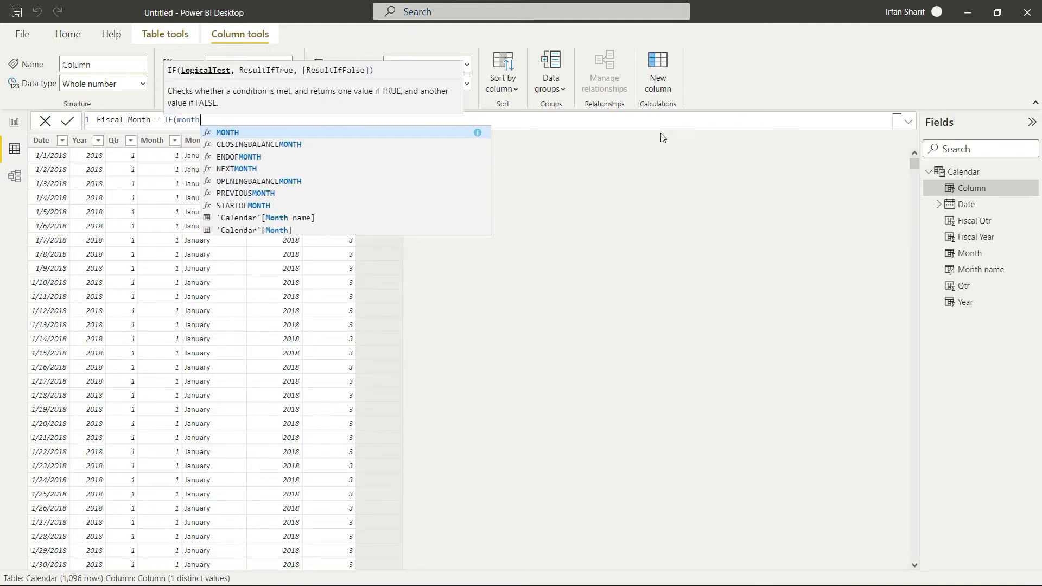
left_click(269, 231)
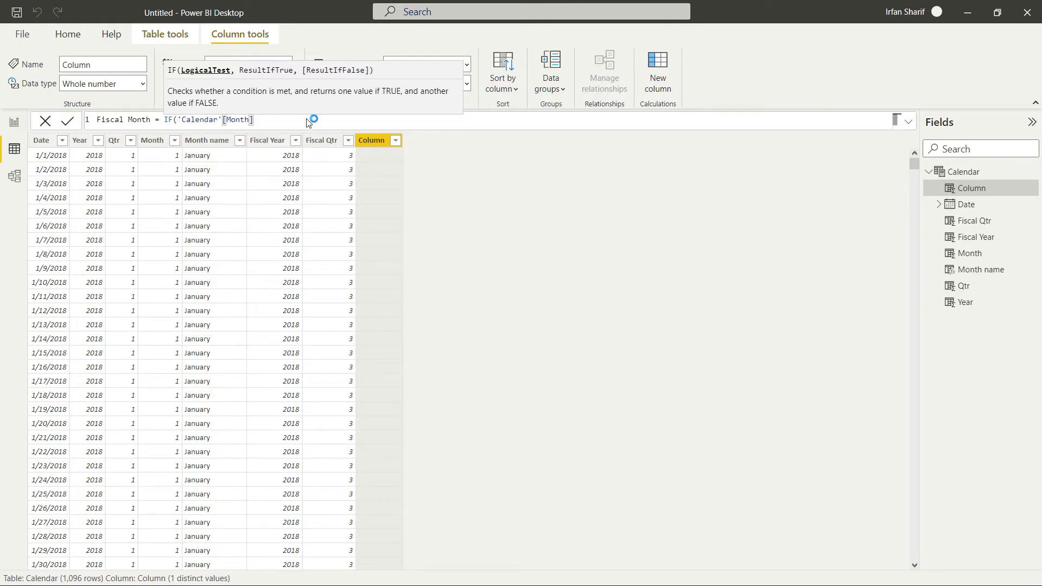
key("Return")
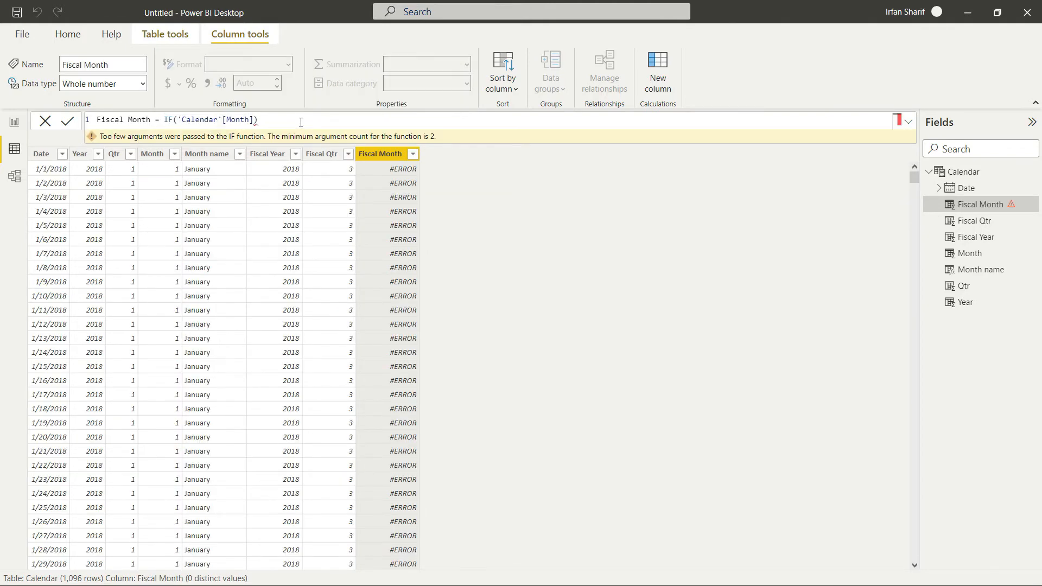
key("BackSpace")
type("= 1, 7")
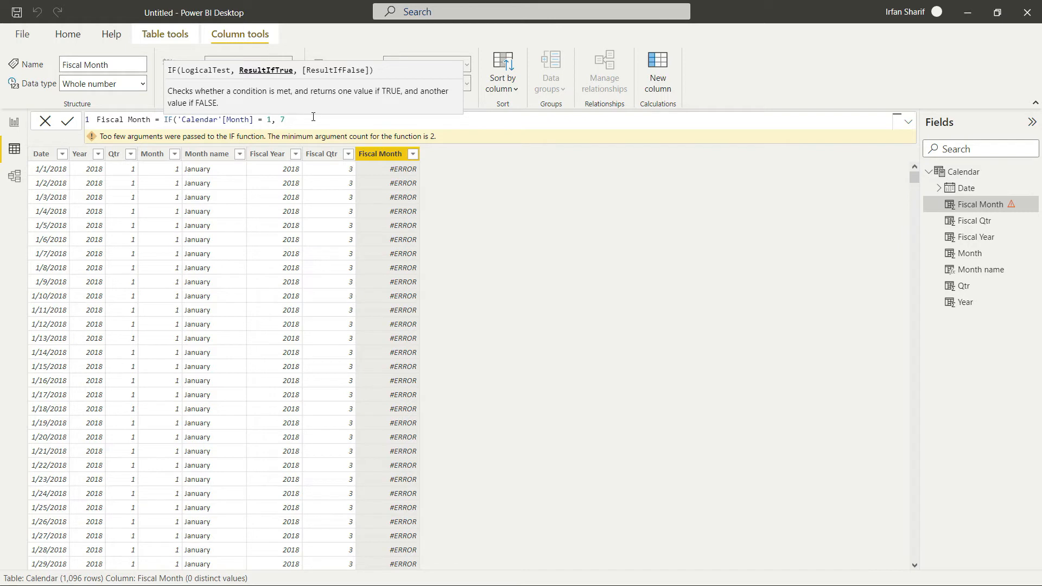
type(",")
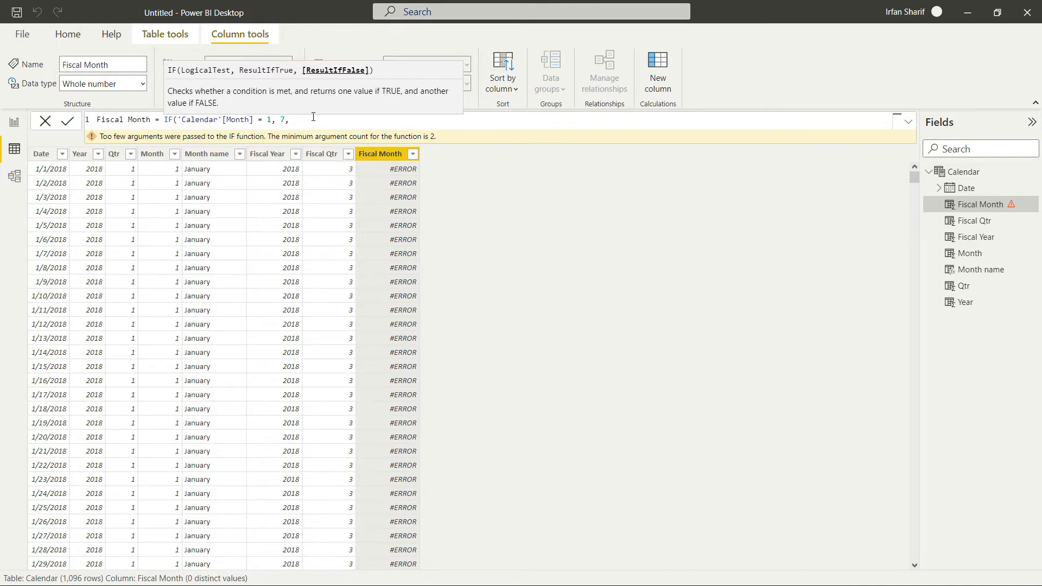
Duplicate the IF('Calendar'[Month] = 1, 7, clause onto lines 2 to 12 of the Fiscal Month formula
key("shift+Left")
key("shift+Left")
key("shift+Left")
key("shift+Left")
key("shift+Left")
key("shift+Left")
key("shift+Left")
key("shift+Left")
key("shift+Left")
key("shift+Left")
key("shift+Left")
key("shift+Left")
key("shift+Left")
key("shift+Left")
key("shift+Left")
key("shift+Left")
key("shift+Left")
key("shift+Left")
key("shift+Left")
key("shift+Left")
key("shift+Left")
key("shift+Left")
key("shift+Left")
key("shift+Left")
key("shift+Left")
key("shift+Left")
key("shift+Left")
key("shift+Left")
key("ctrl+c")
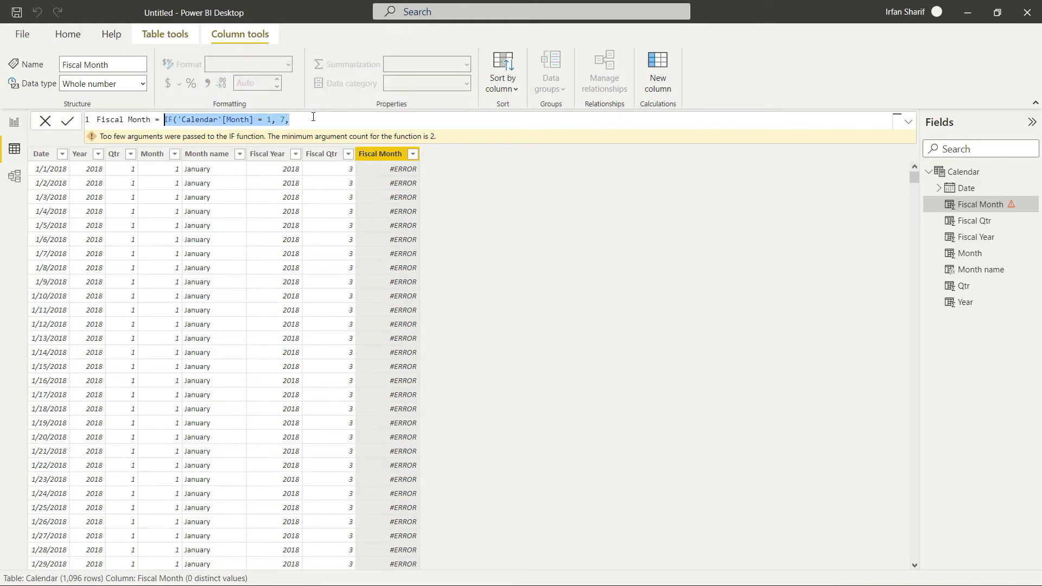
key("Right")
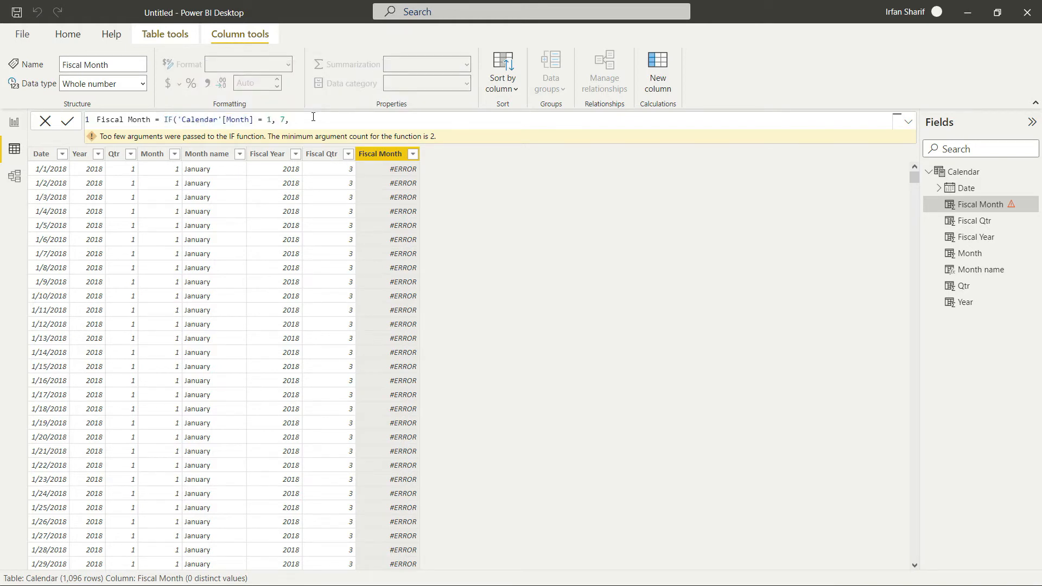
key("shift+Return")
key("ctrl+v")
key("shift+Return")
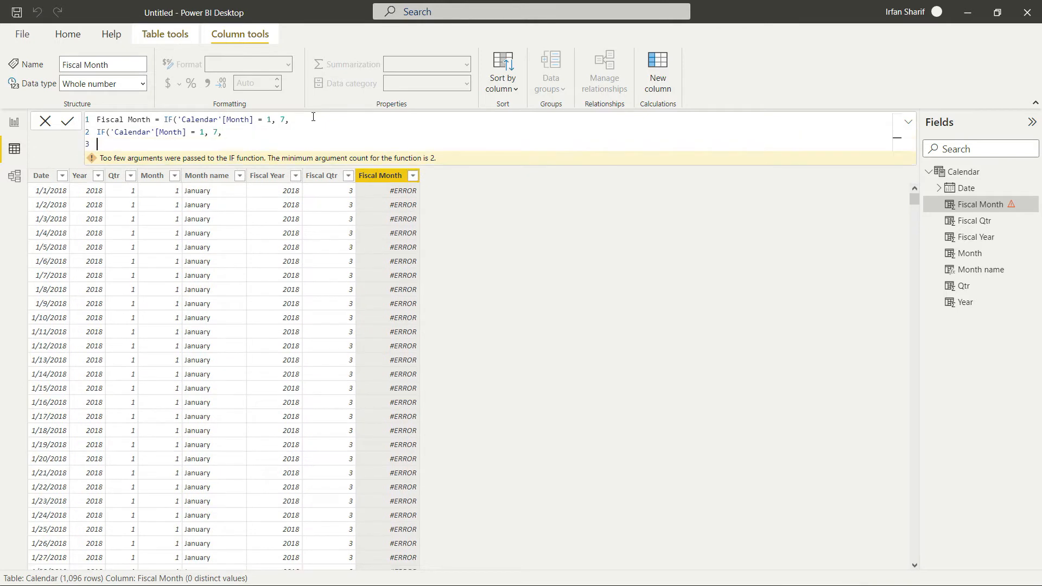
key("ctrl+v")
key("shift+Return")
key("ctrl+v")
key("shift+Return")
key("ctrl+v")
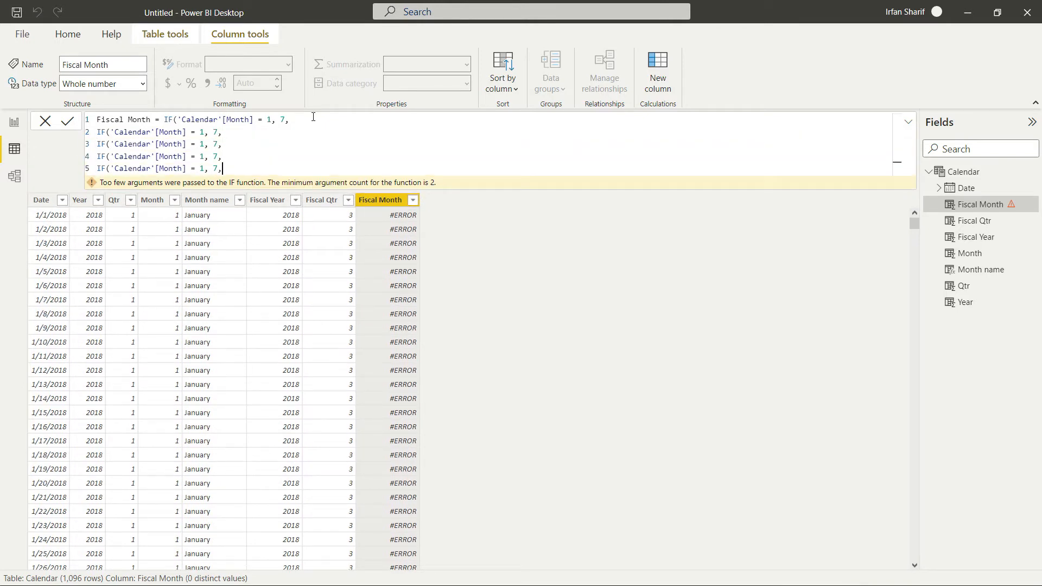
key("shift+Return")
key("ctrl+v")
key("shift+Return")
key("ctrl+v")
key("shift+Return")
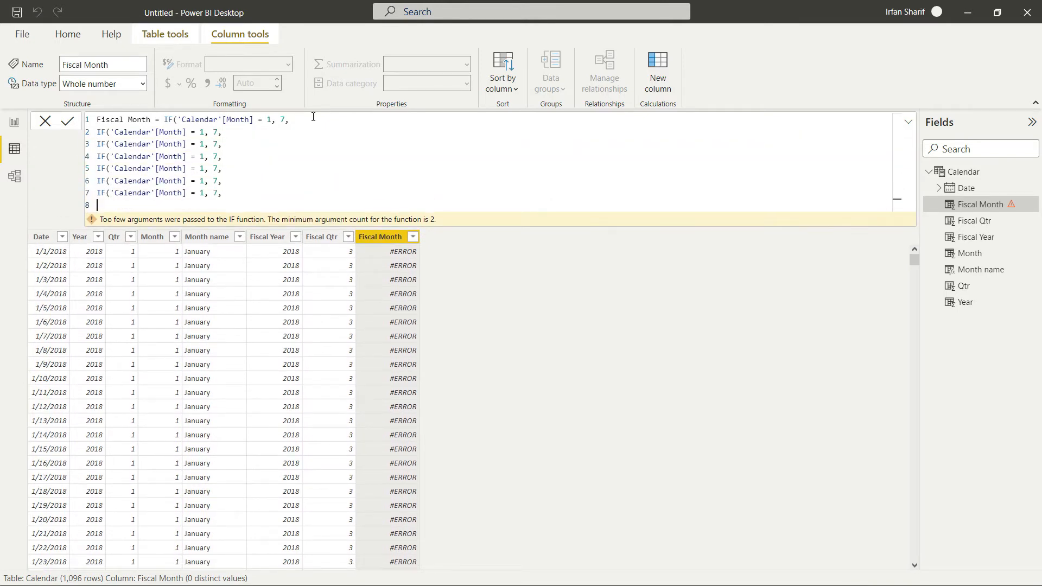
key("ctrl+v")
key("shift+Return")
key("ctrl+v")
key("shift+Return")
key("ctrl+v")
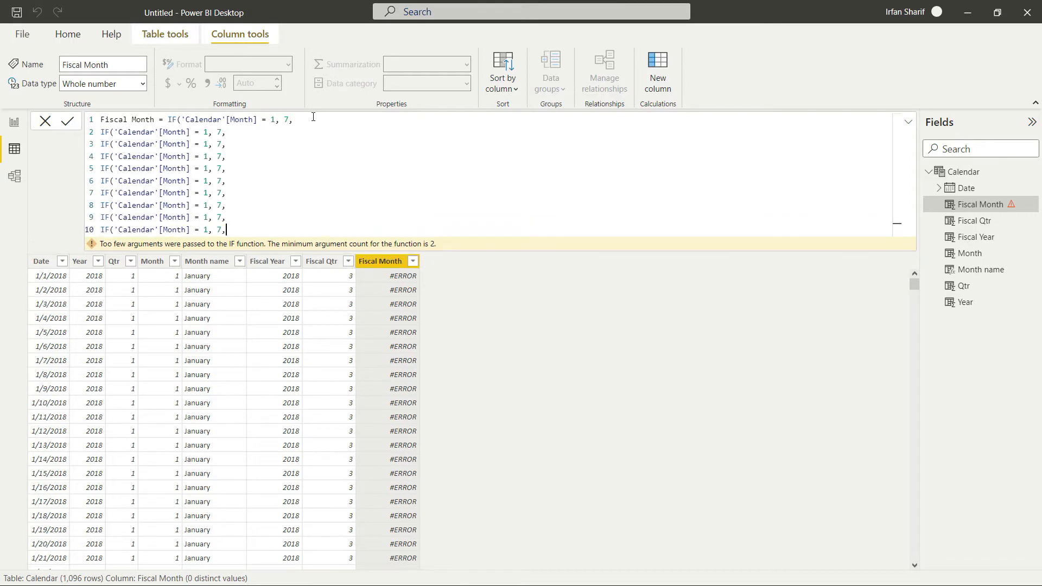
key("shift+Return")
key("ctrl+v")
key("shift+Return")
key("ctrl+v")
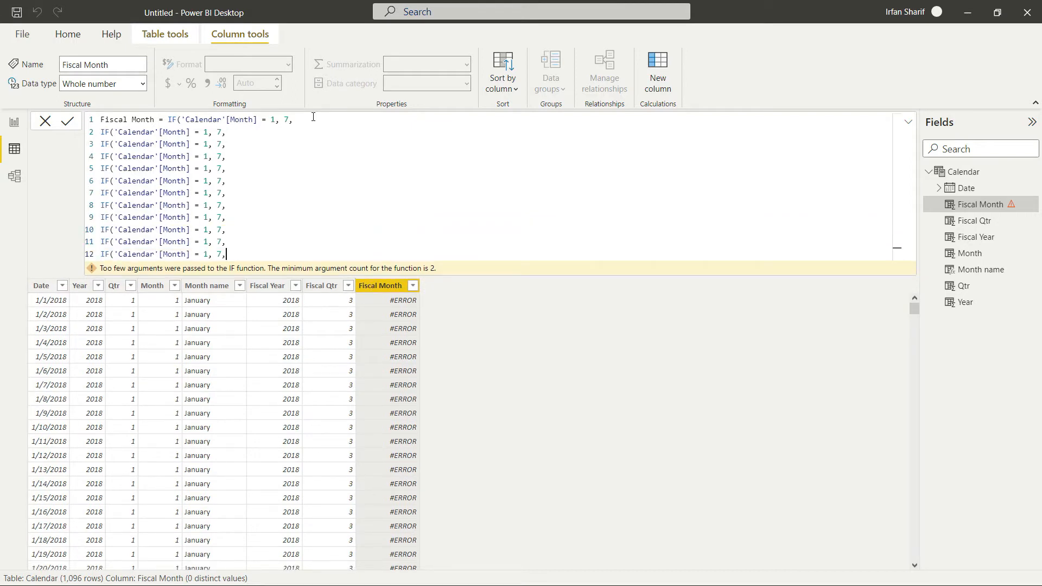
Change the tested month numbers in lines 2 to 6 of the Fiscal Month formula to 2, 3, 4, 5 and 6
key("Up")
key("Up")
key("Up")
key("Up")
key("Up")
key("Up")
key("Up")
key("Up")
key("Up")
key("Up")
key("Left")
key("Left")
key("Left")
key("Left")
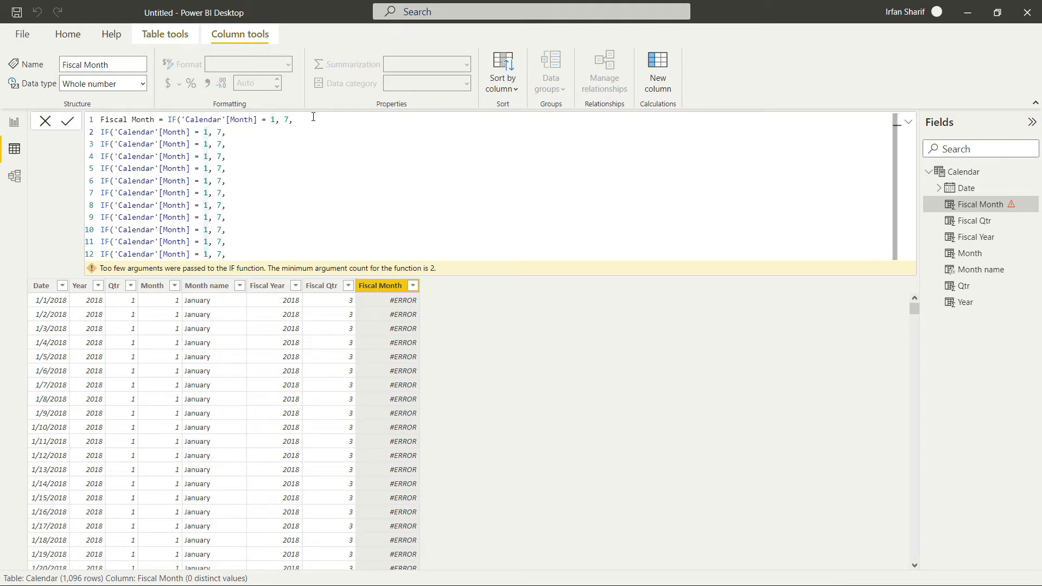
key("BackSpace")
type("2")
key("Down")
key("Delete")
type("3")
key("Down")
key("BackSpace")
type("4")
key("Down")
key("BackSpace")
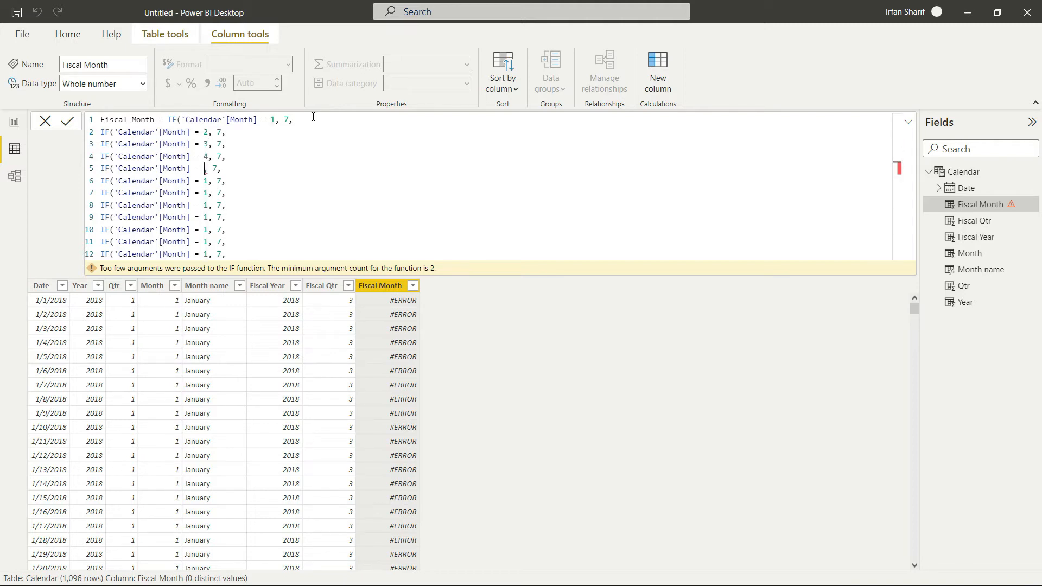
type("5")
key("Down")
key("BackSpace")
type("6")
Change the tested month numbers in lines 7 to 12 of the formula to 7, 8, 9, 10, 11 and 12
key("Down")
key("BackSpace")
type("7")
key("Down")
key("BackSpace")
type("8")
key("Down")
key("BackSpace")
type("9")
key("Down")
type("0")
key("Left")
type("1")
key("Down")
key("Left")
type("2")
Set the returned fiscal months in lines 2 to 6 of the formula to 8, 9, 10, 11 and 12
left_click(231, 137)
key("BackSpace")
key("BackSpace")
type("8,")
key("Down")
key("BackSpace")
key("BackSpace")
type("9,")
key("Down")
key("BackSpace")
key("BackSpace")
type("10,")
key("Down")
key("BackSpace")
key("BackSpace")
type("11,")
key("Down")
key("BackSpace")
key("BackSpace")
type("12,")
Set the returned fiscal months in lines 7 to 11 of the formula to 1, 2, 3, 4 and 5
key("BackSpace")
type("1")
key("Down")
key("BackSpace")
type("2")
key("Down")
key("BackSpace")
type("3")
key("Down")
key("BackSpace")
type("4")
key("Down")
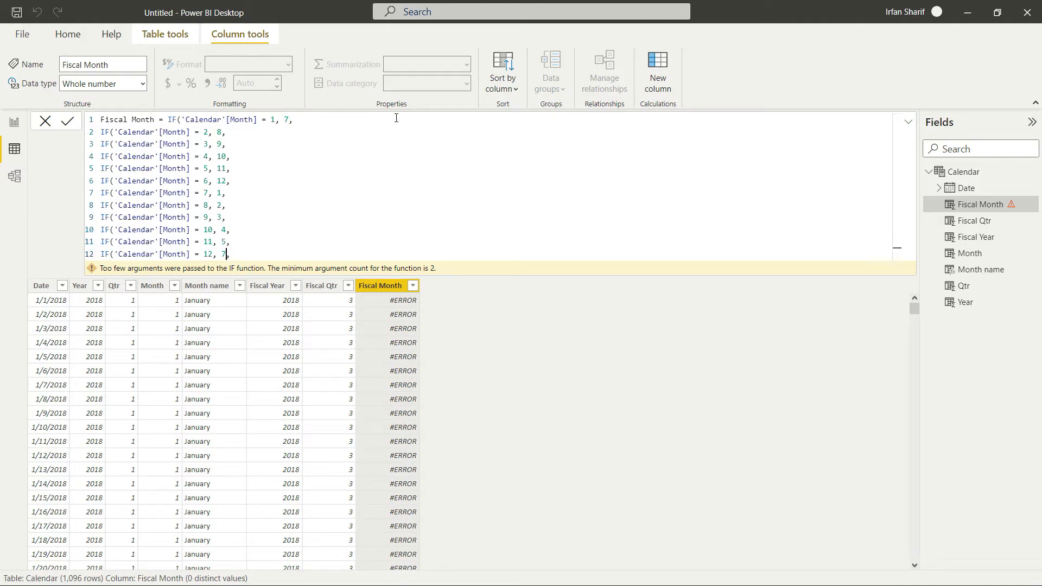
Set the last line's returned fiscal month to 6, close all the nested IF parentheses and commit the Fiscal Month column
key("BackSpace")
type("6,")
type(")")
type("))))))))))")
type(")")
key("Return")
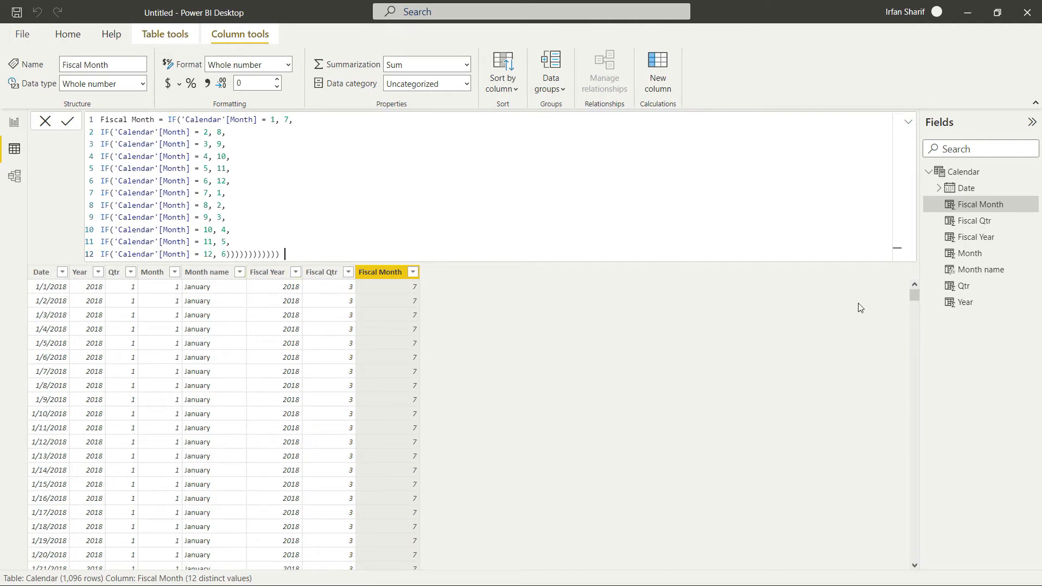
Examine the Fiscal Month values against Month around the June–July 2018 and December 2018–January 2019 changeovers
left_click_drag(920, 297, 920, 297)
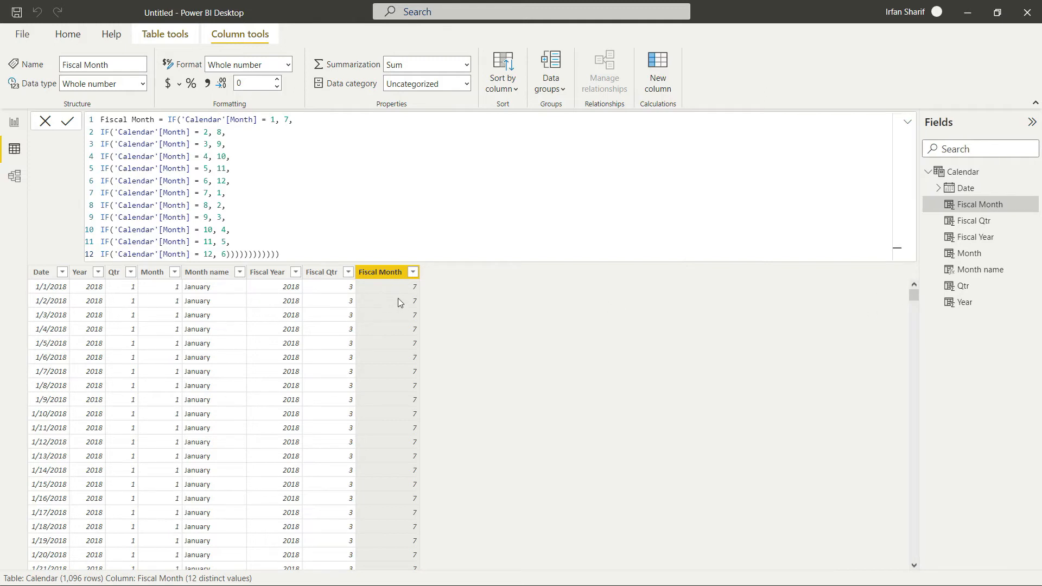
left_click_drag(914, 298, 930, 339)
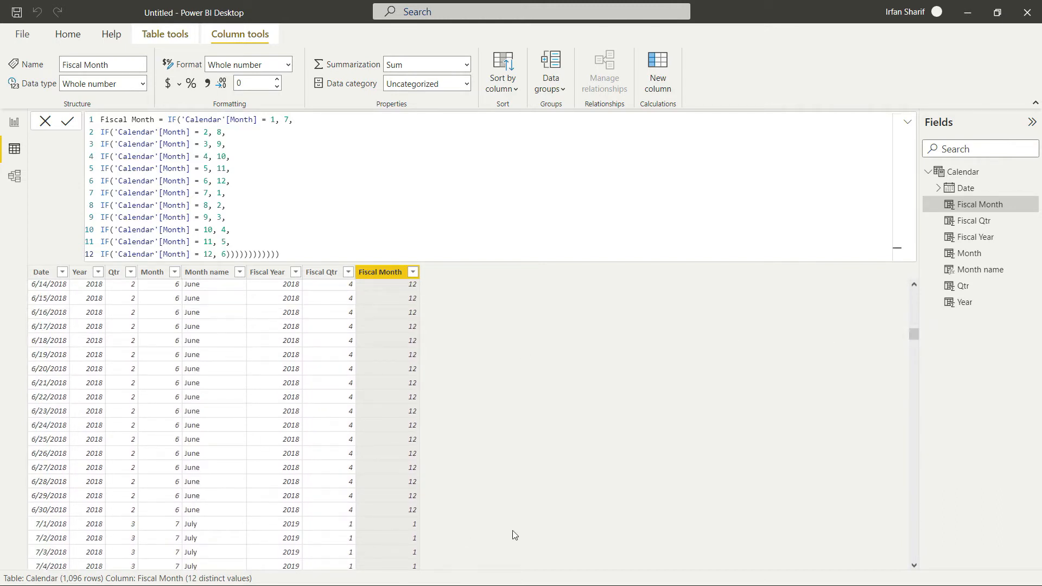
left_click_drag(912, 339, 922, 379)
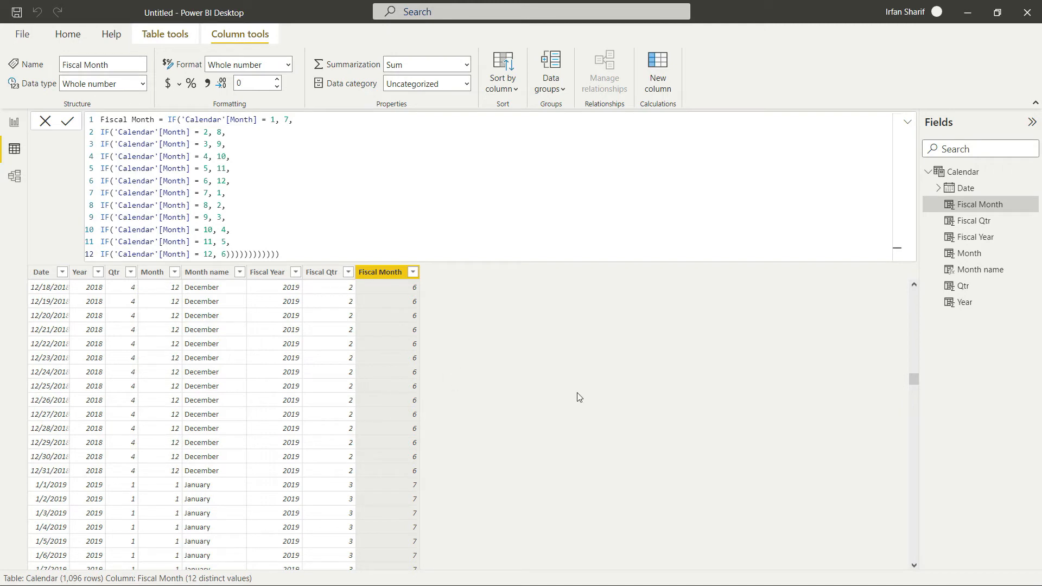
left_click_drag(914, 380, 916, 275)
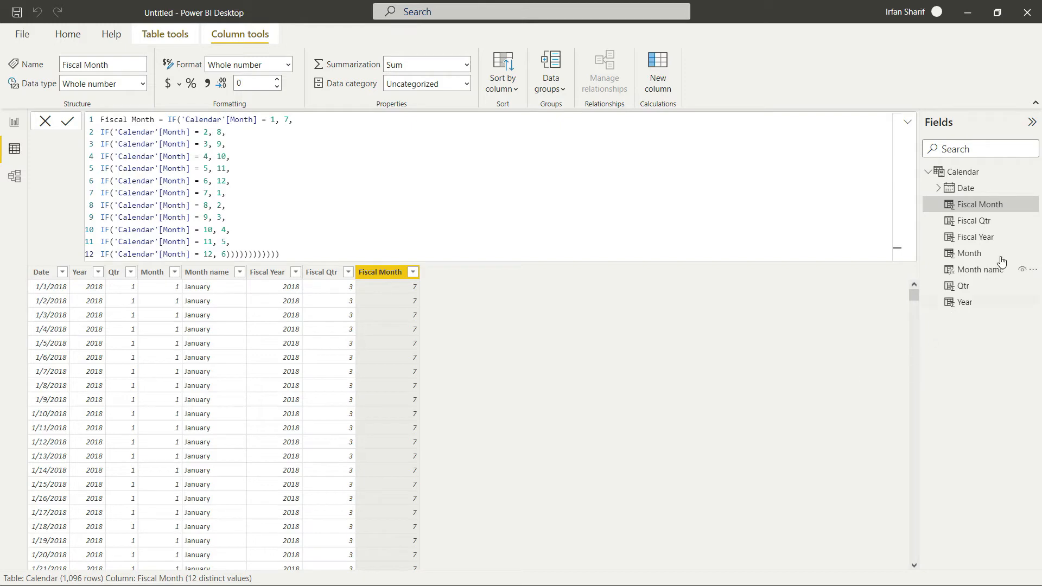
Create a hierarchy from the Fiscal Year column of the Calendar table
left_click(992, 243)
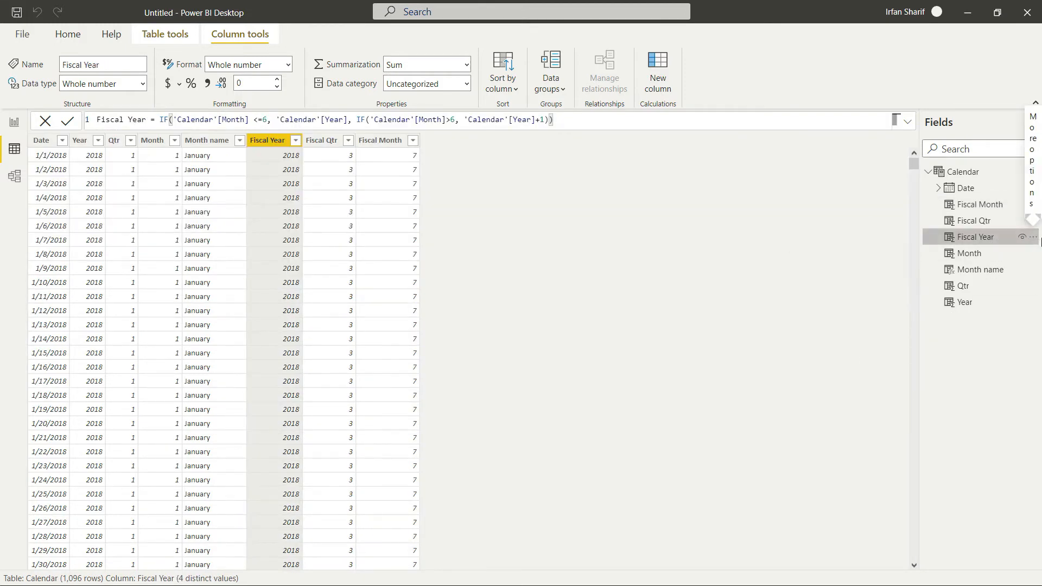
left_click(1031, 238)
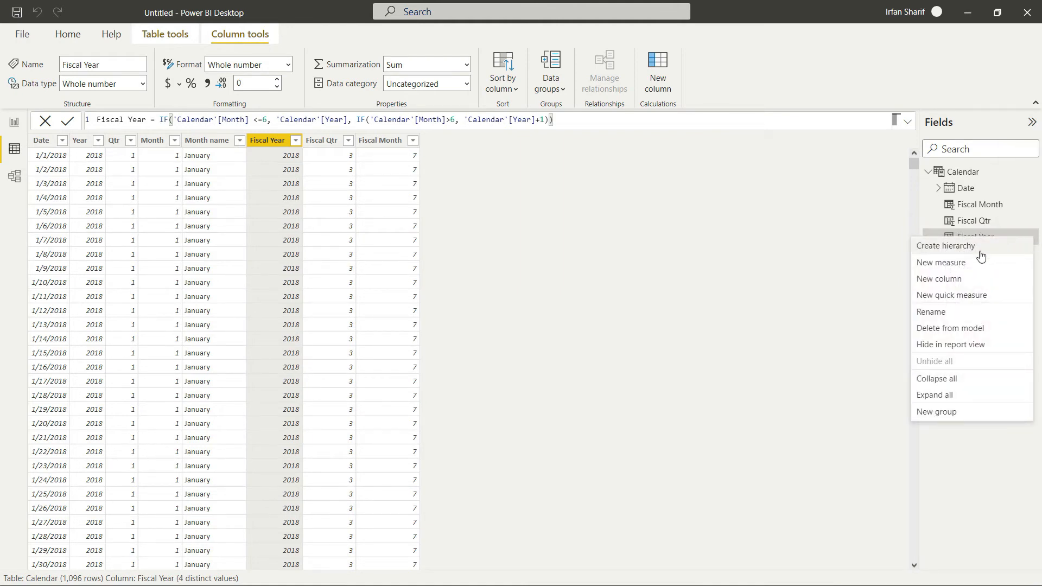
left_click(945, 247)
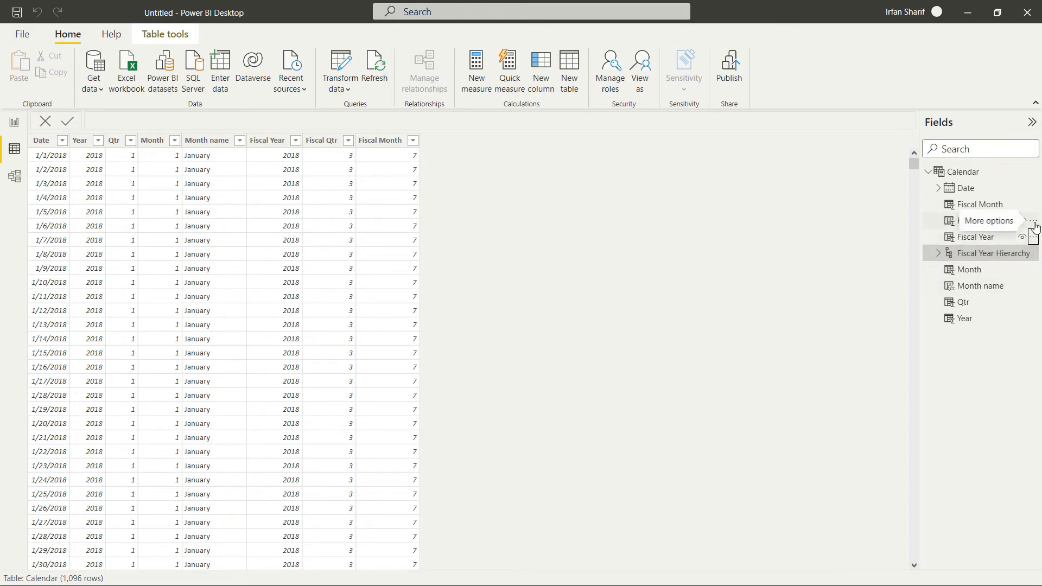
Add Fiscal Qtr and then Fiscal Month to the Fiscal Year Hierarchy
left_click(1032, 221)
left_click(865, 247)
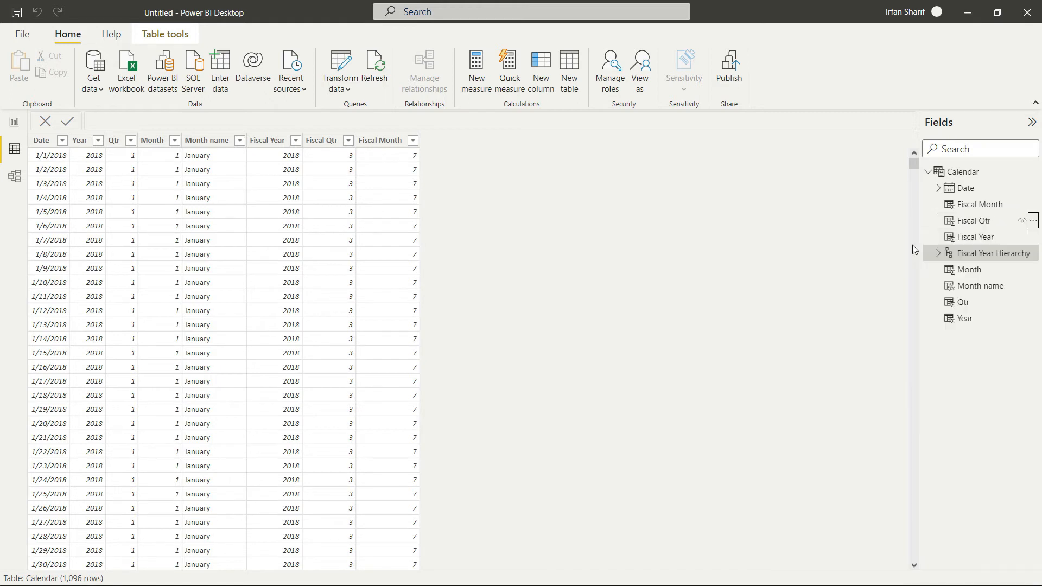
left_click(1031, 223)
mouse_move(951, 247)
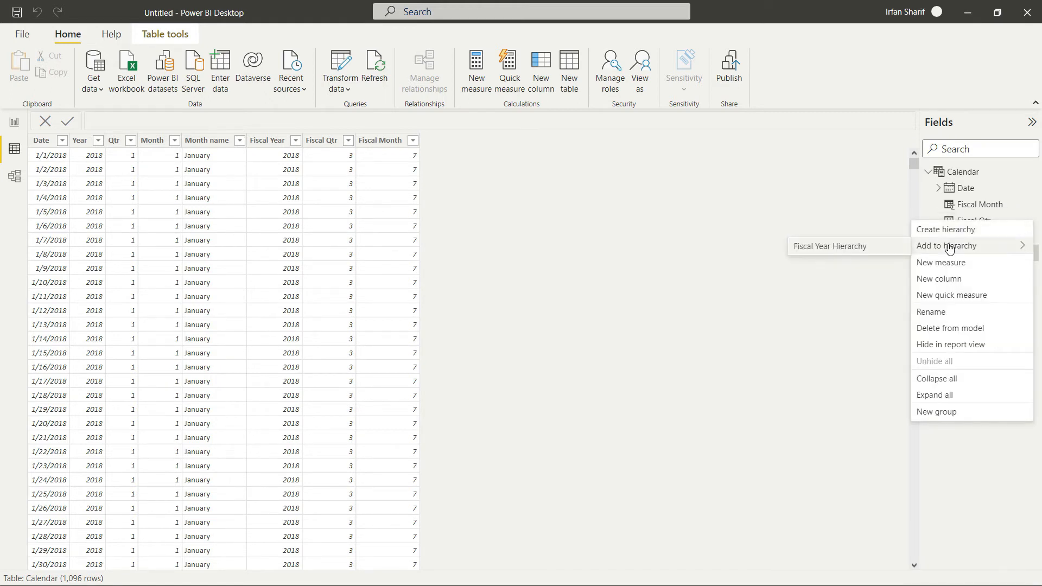
left_click(829, 250)
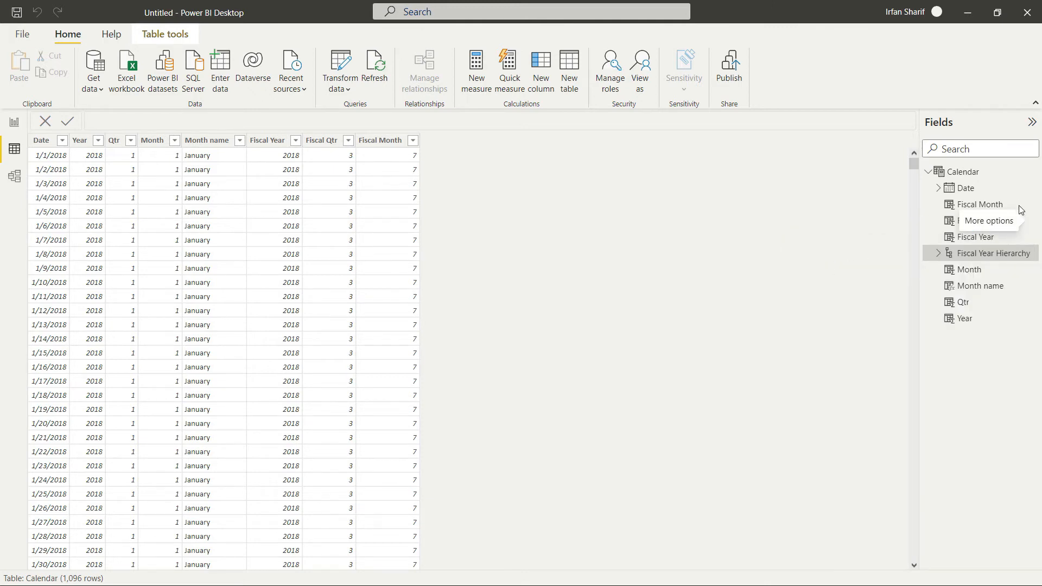
left_click(1031, 205)
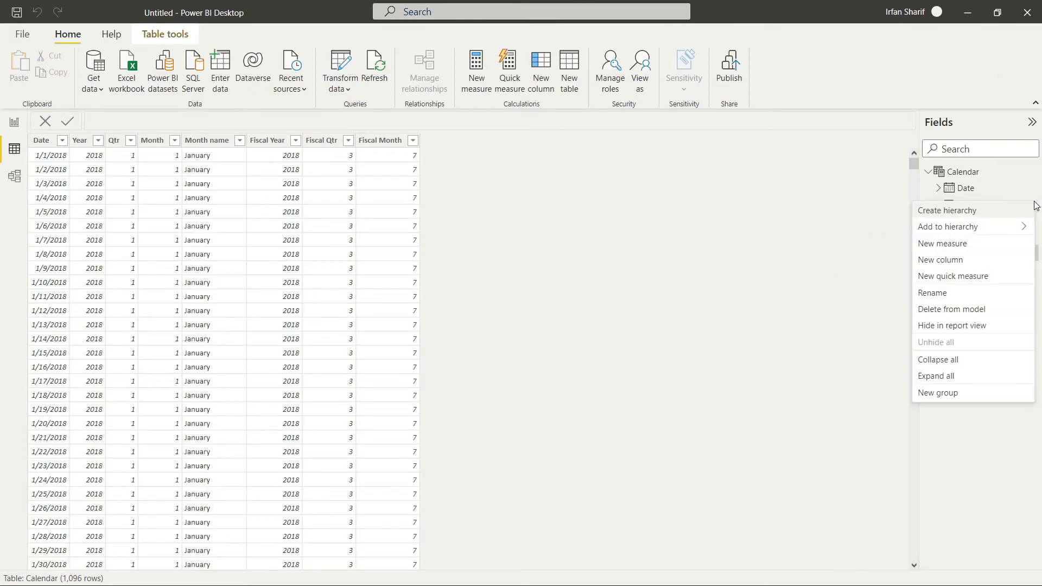
mouse_move(997, 228)
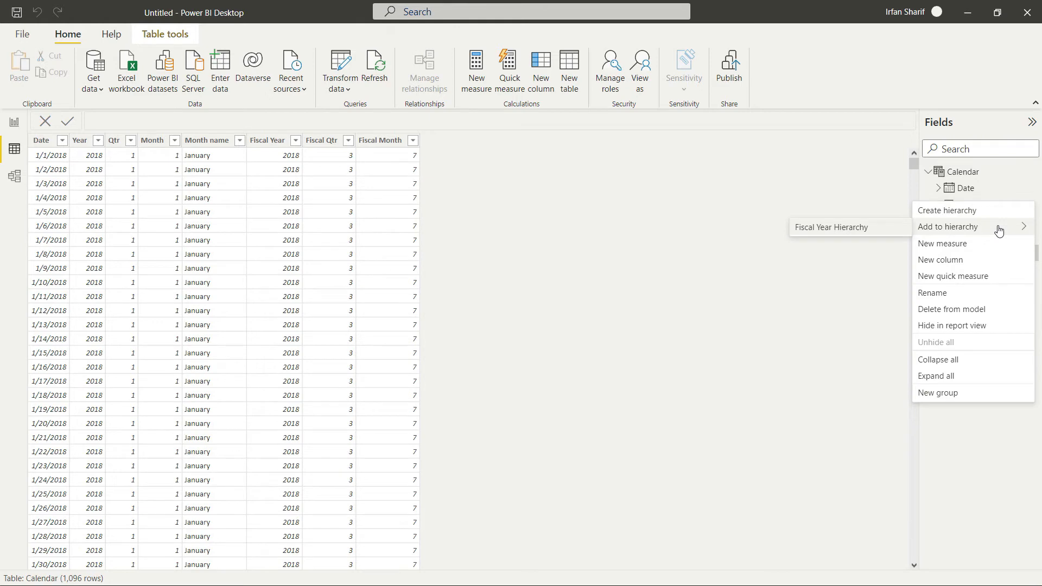
left_click(830, 230)
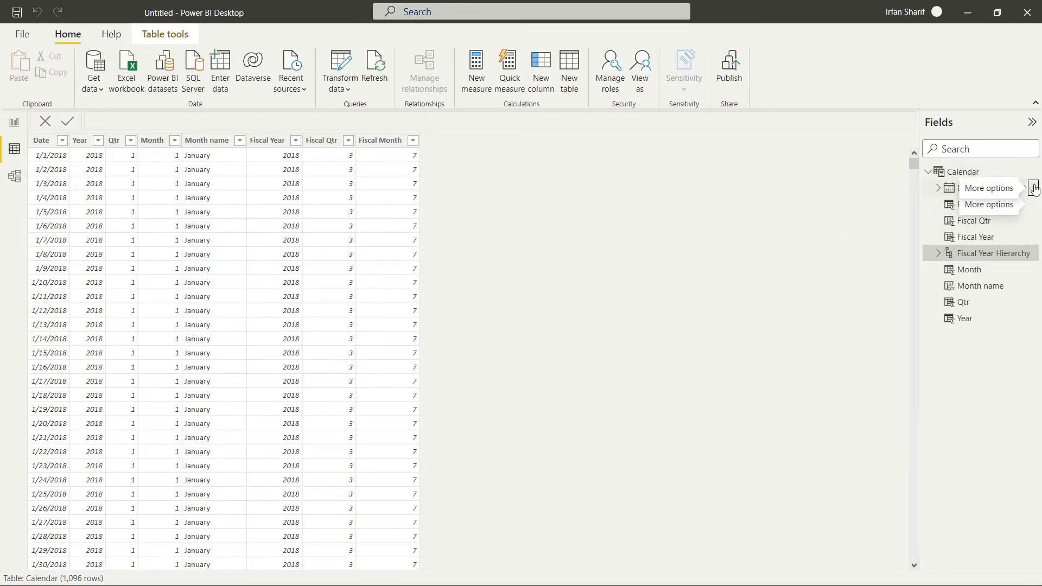
Add the Date column to the Fiscal Year Hierarchy as its lowest level
left_click(1034, 188)
mouse_move(1004, 210)
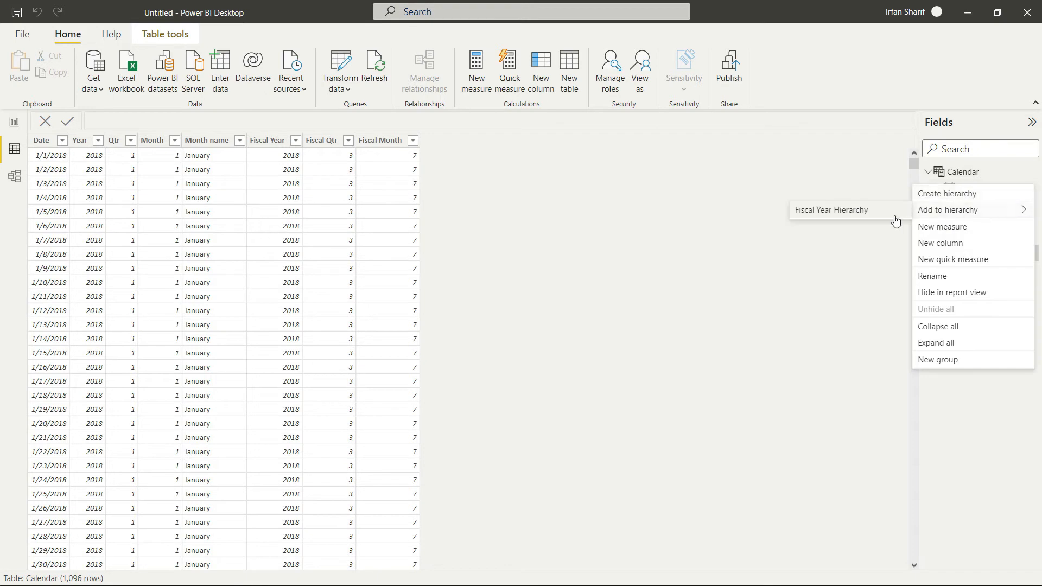
left_click(856, 212)
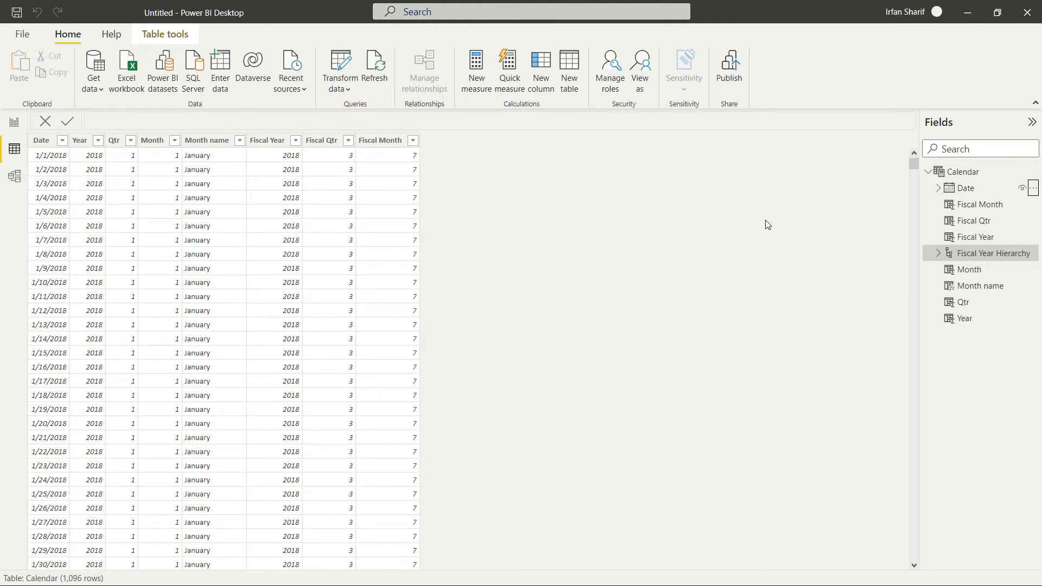
Insert a matrix visual on the report page with the Date hierarchy as its rows
left_click(10, 128)
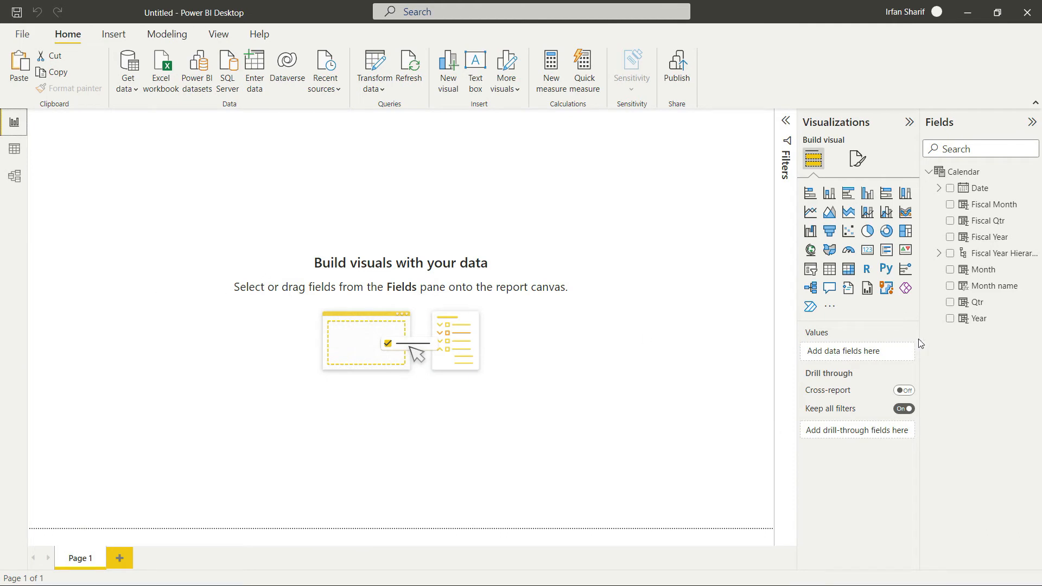
left_click(848, 268)
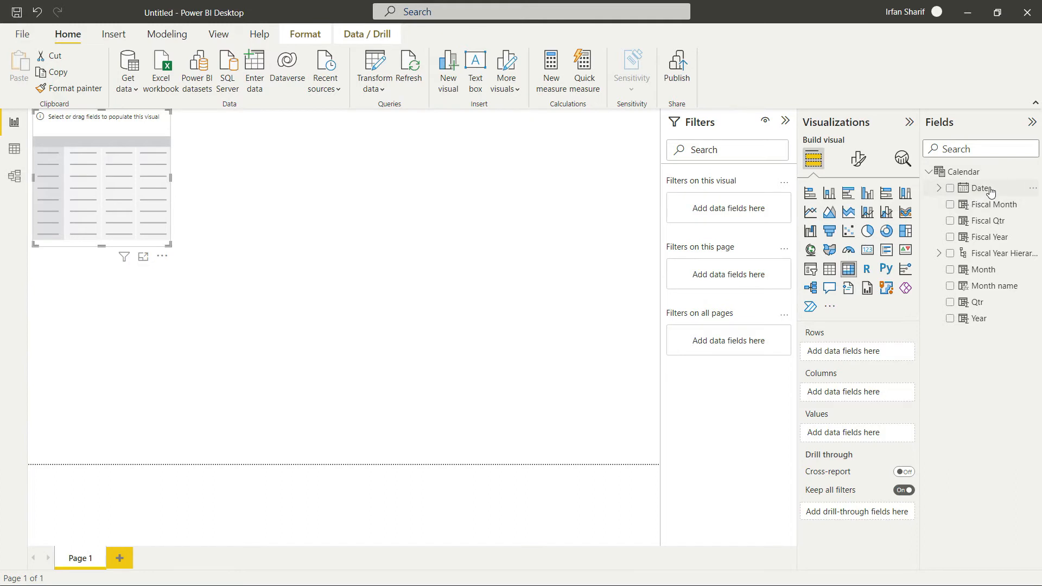
left_click_drag(990, 193, 869, 352)
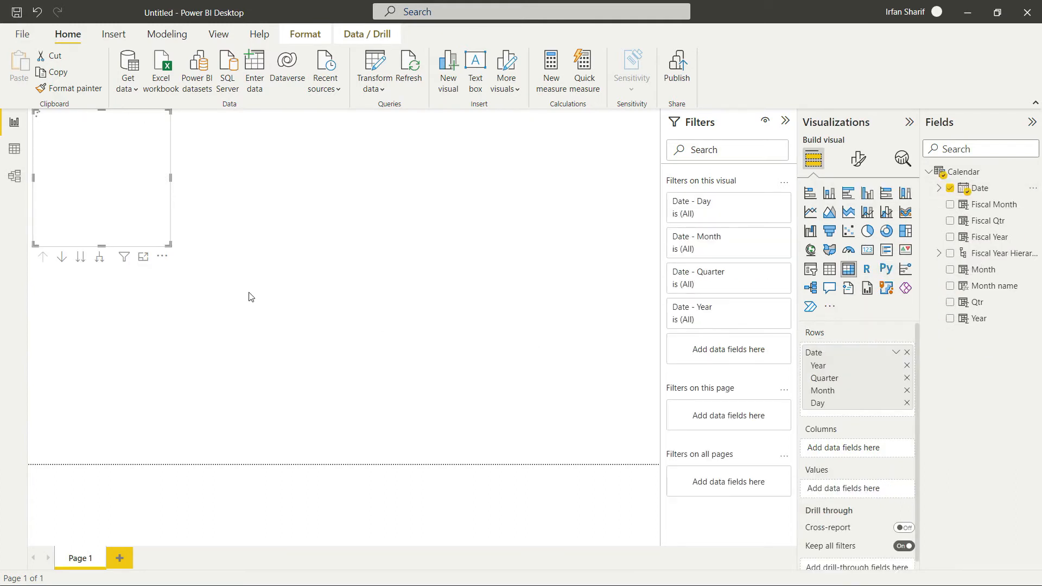
Expand the Date matrix through quarters down to months and resize it into a tall, narrow visual
left_click(99, 257)
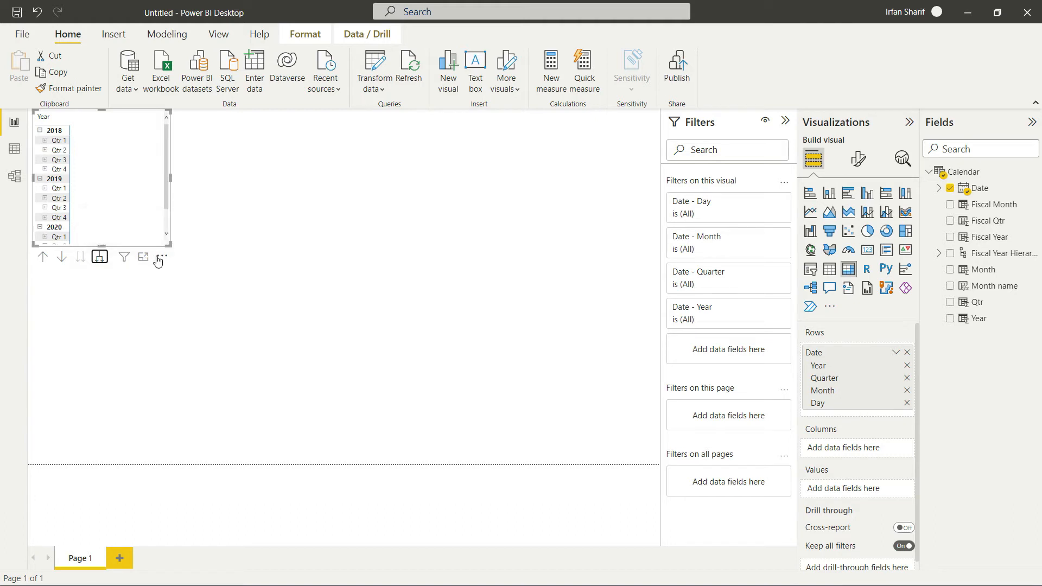
left_click_drag(169, 247, 224, 385)
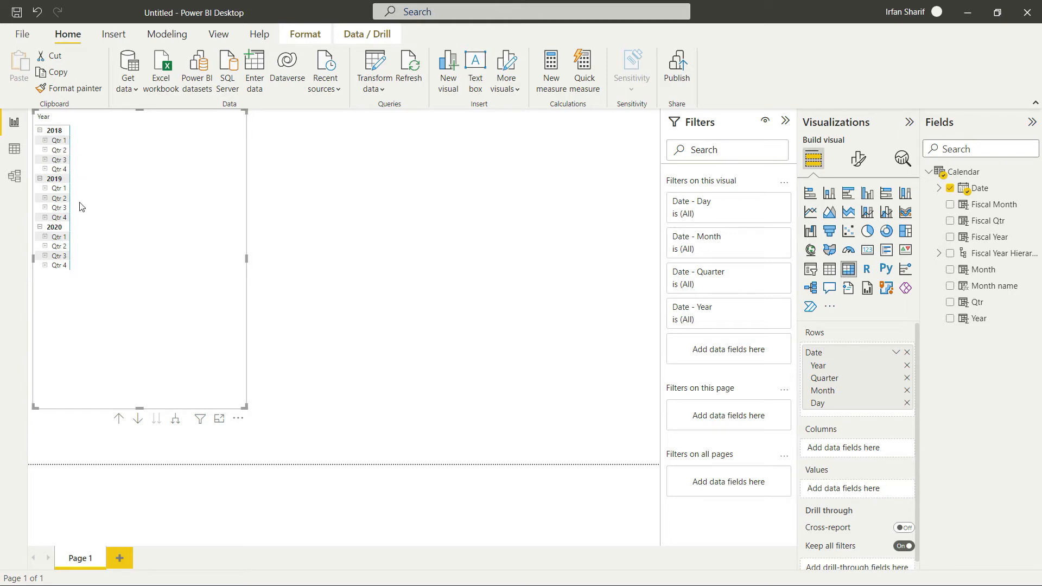
left_click(175, 426)
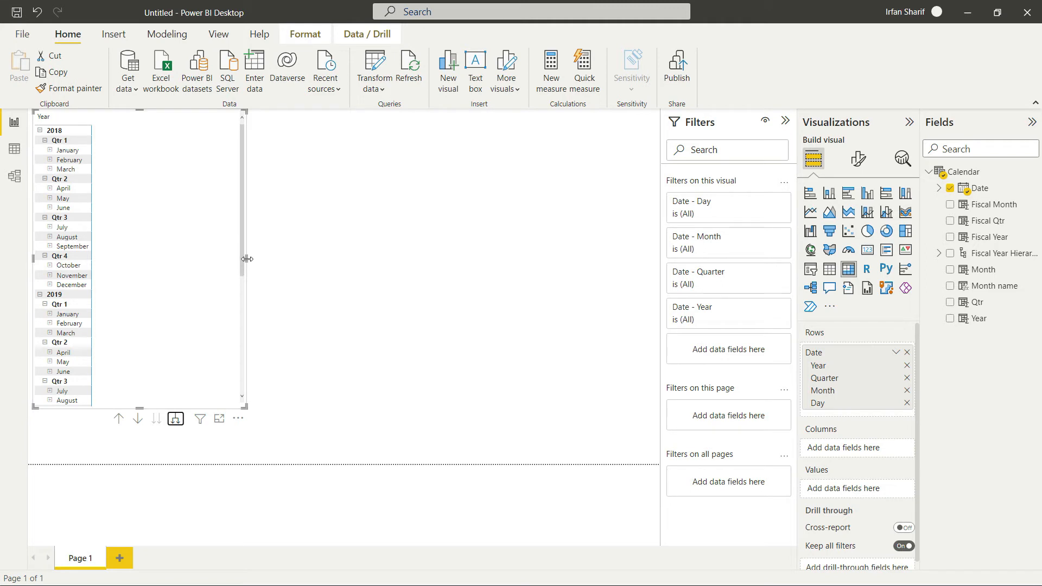
left_click_drag(247, 259, 174, 259)
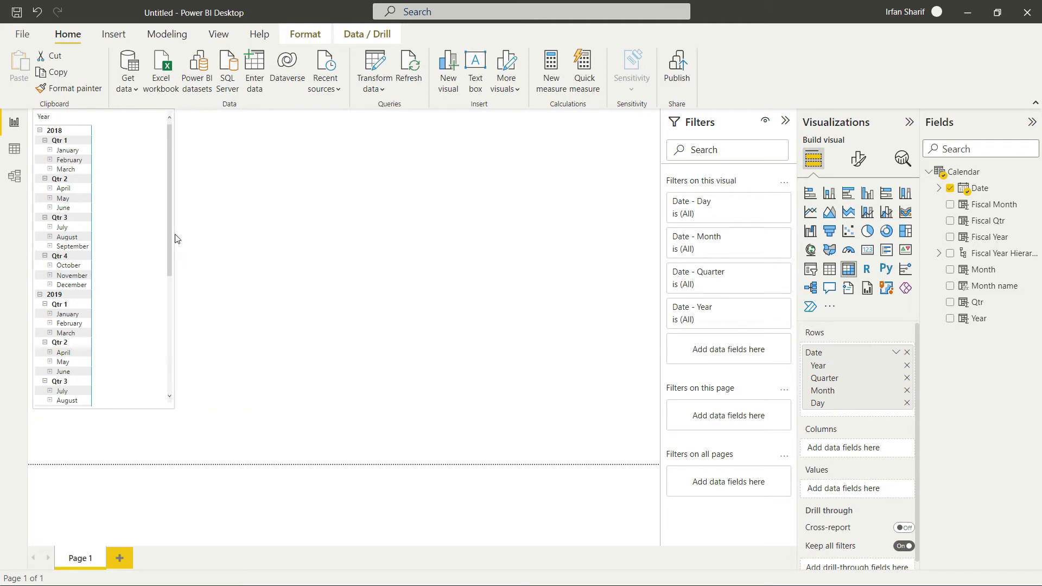
Insert a second matrix beside the Date matrix with the Fiscal Year Hierarchy as its rows
left_click(283, 179)
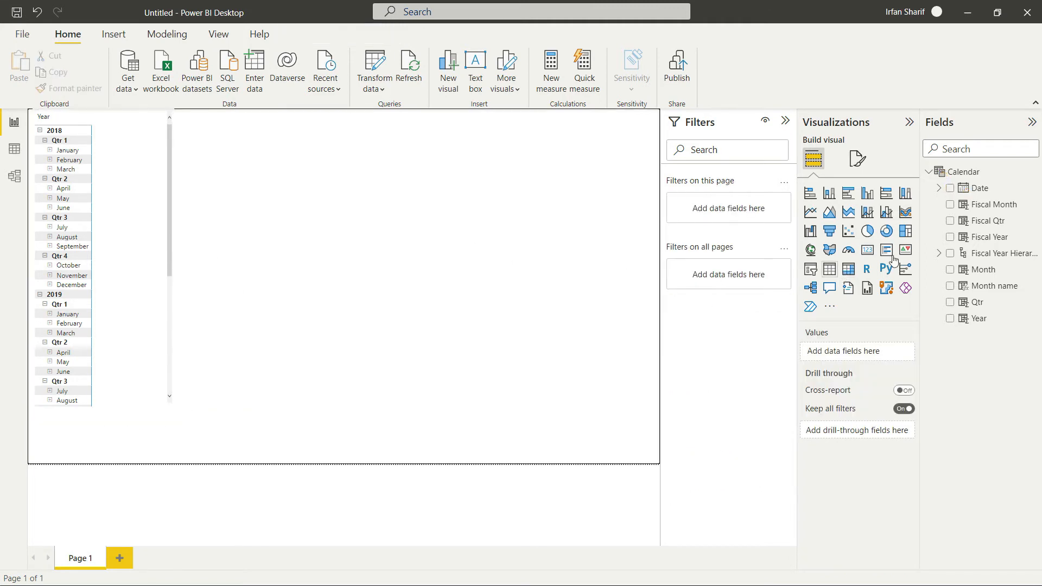
left_click(850, 271)
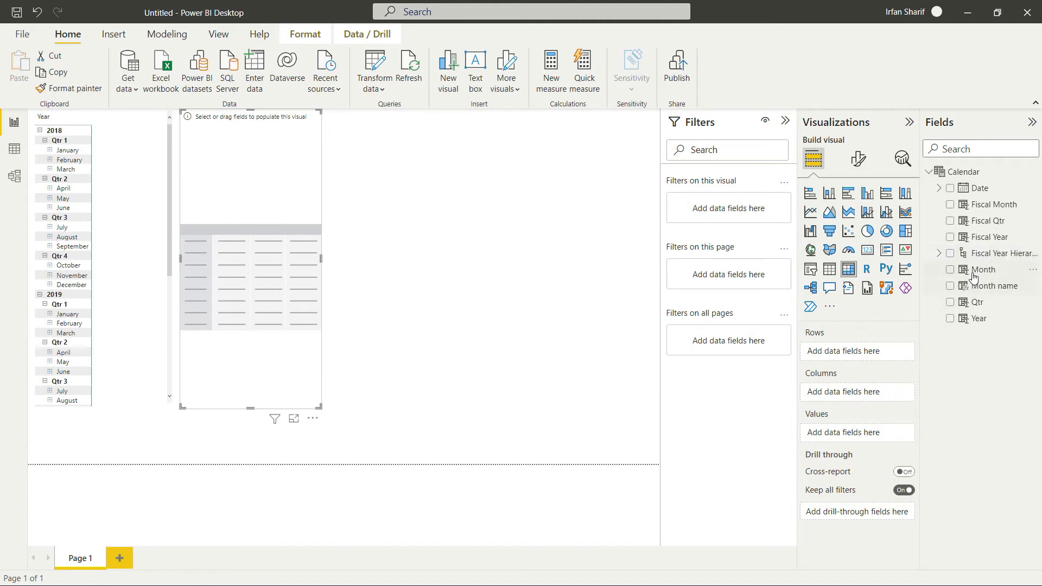
left_click_drag(1002, 254, 885, 353)
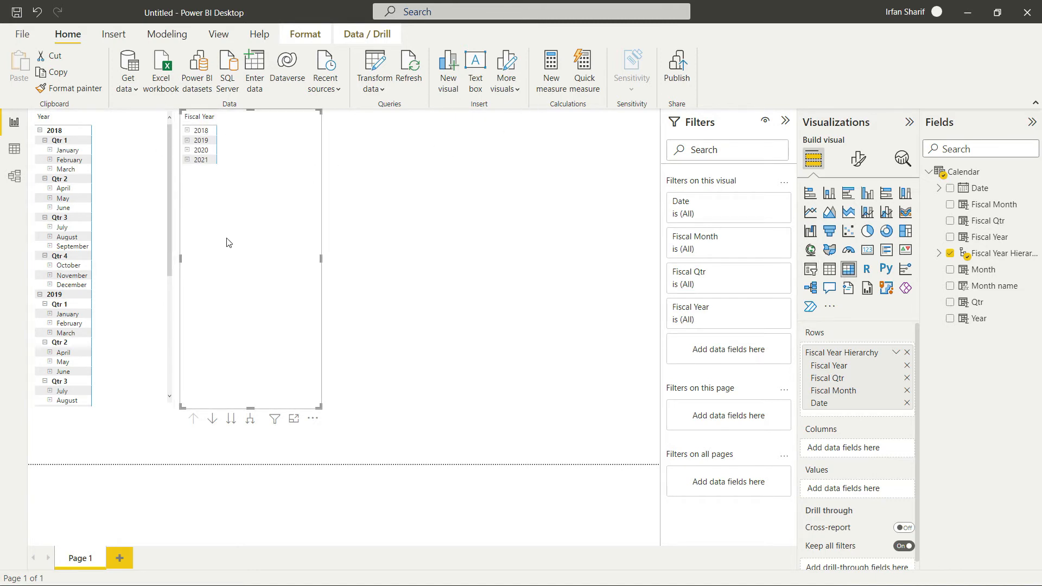
Expand the fiscal matrix to fiscal quarters and fiscal months to compare them with the calendar periods
left_click(252, 420)
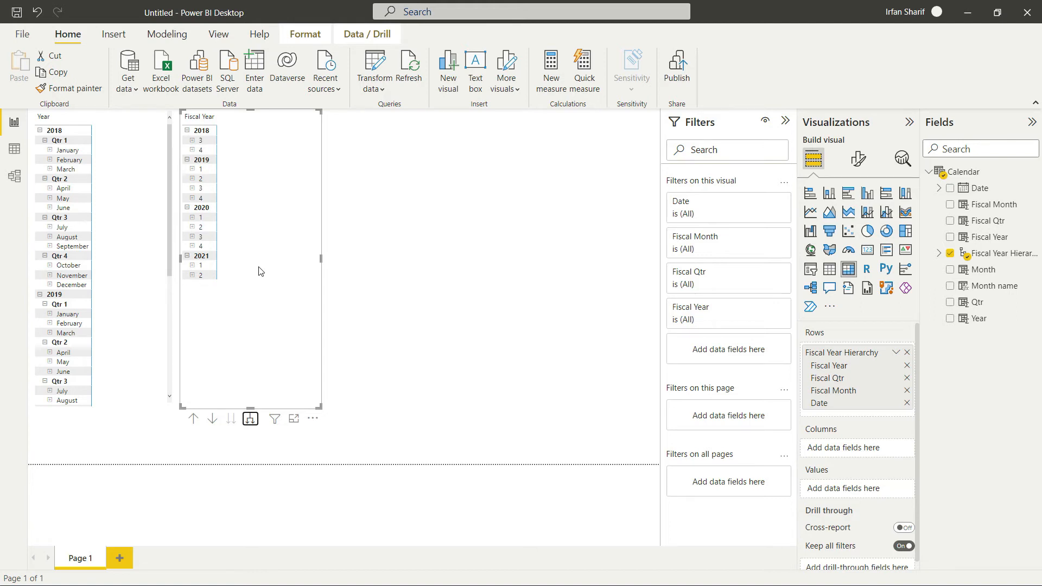
left_click(211, 136)
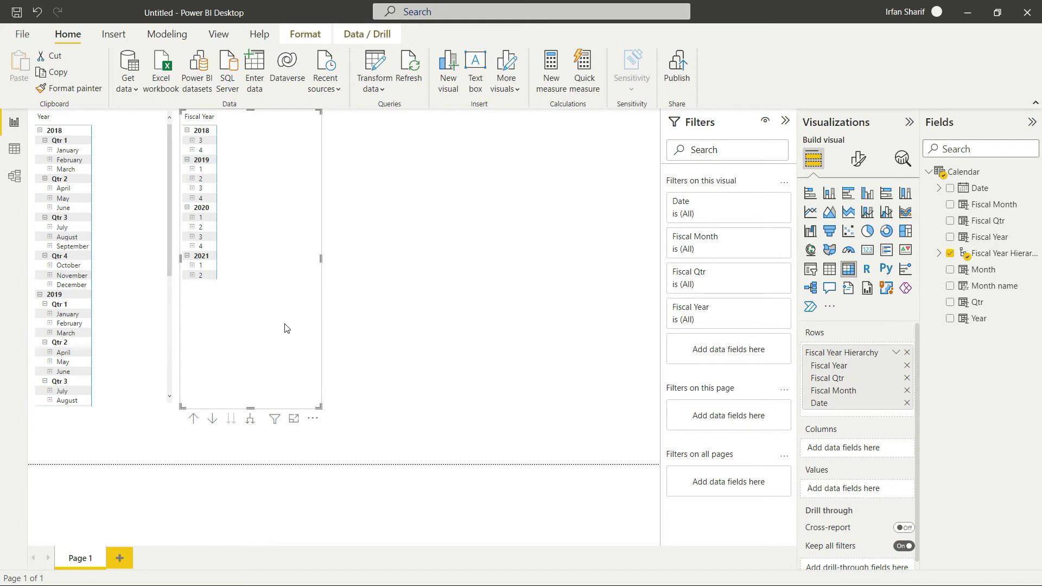
left_click(250, 420)
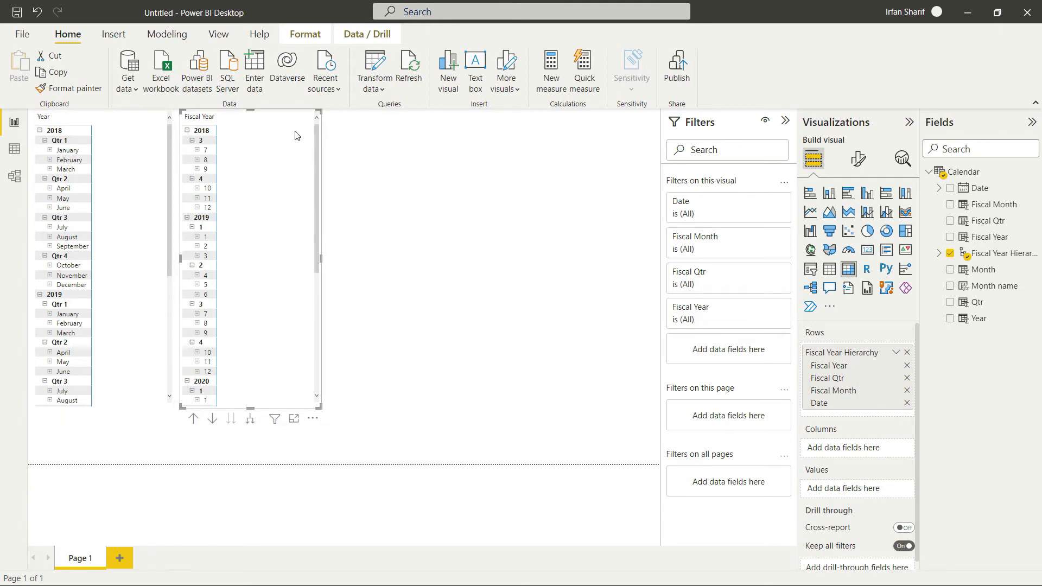
Drill the fiscal matrix and the Date matrix back up to the year level
left_click(194, 422)
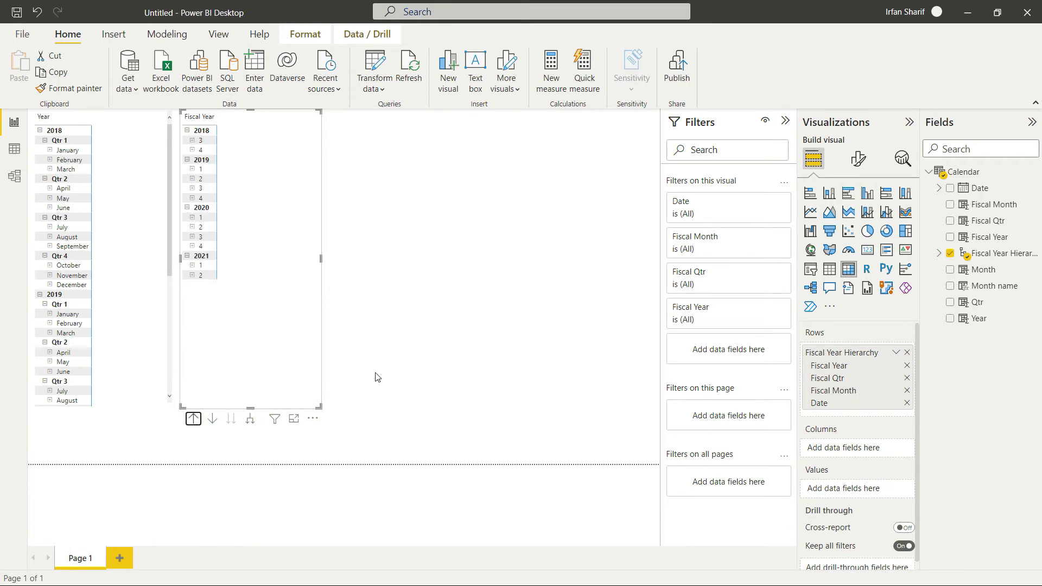
left_click(193, 419)
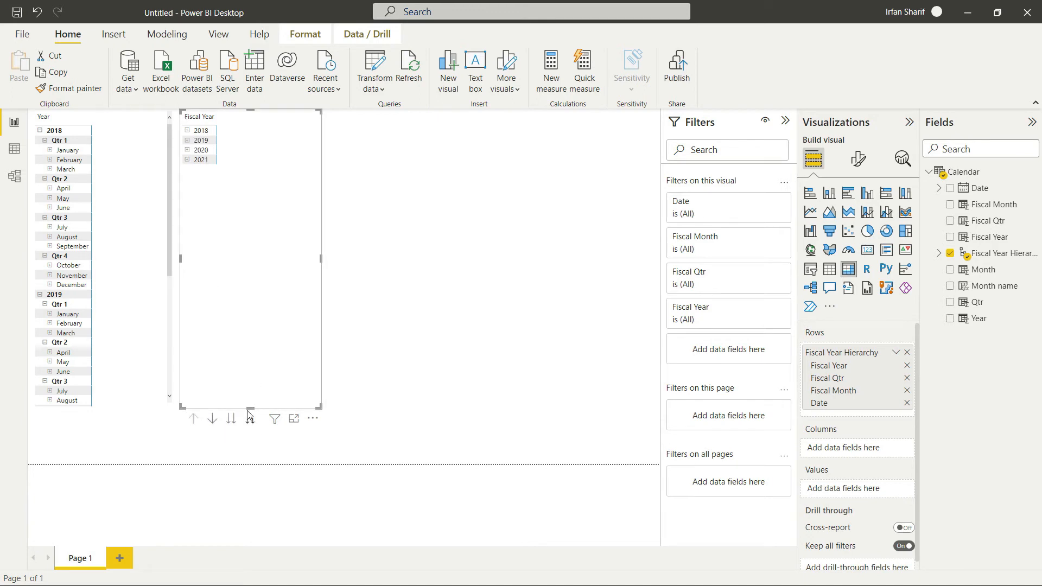
left_click(111, 336)
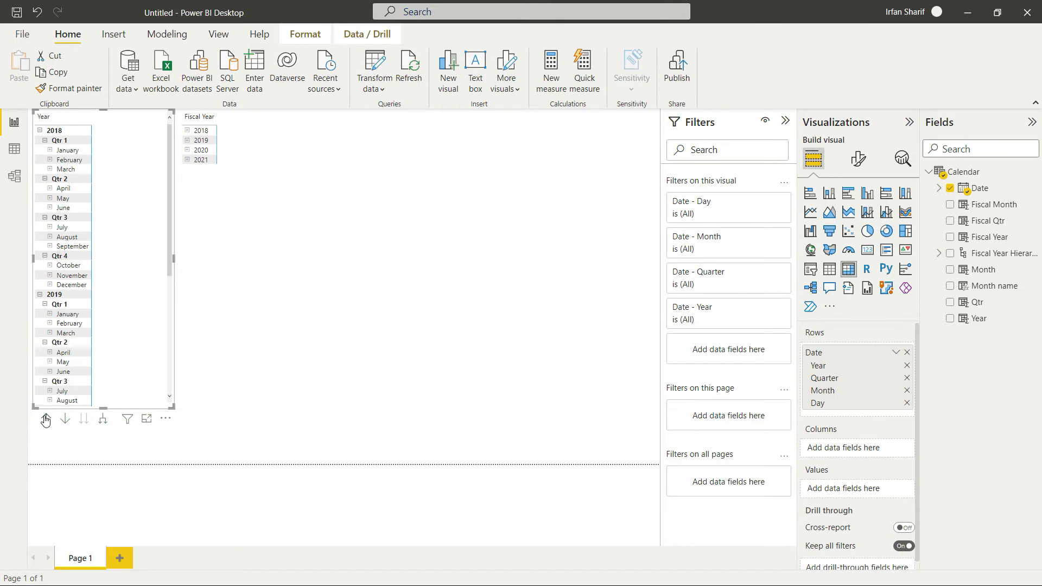
left_click(45, 418)
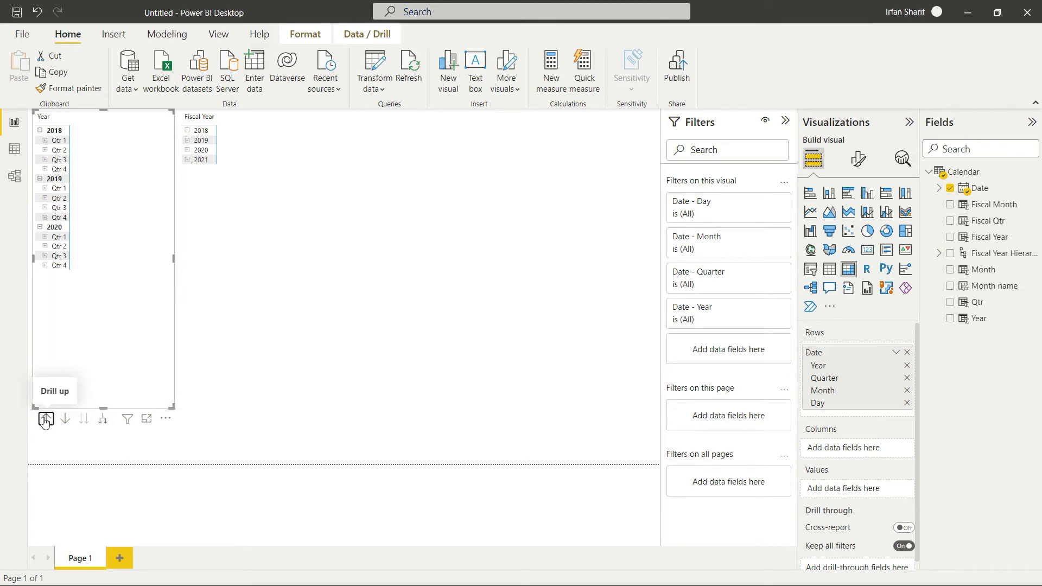
left_click(46, 418)
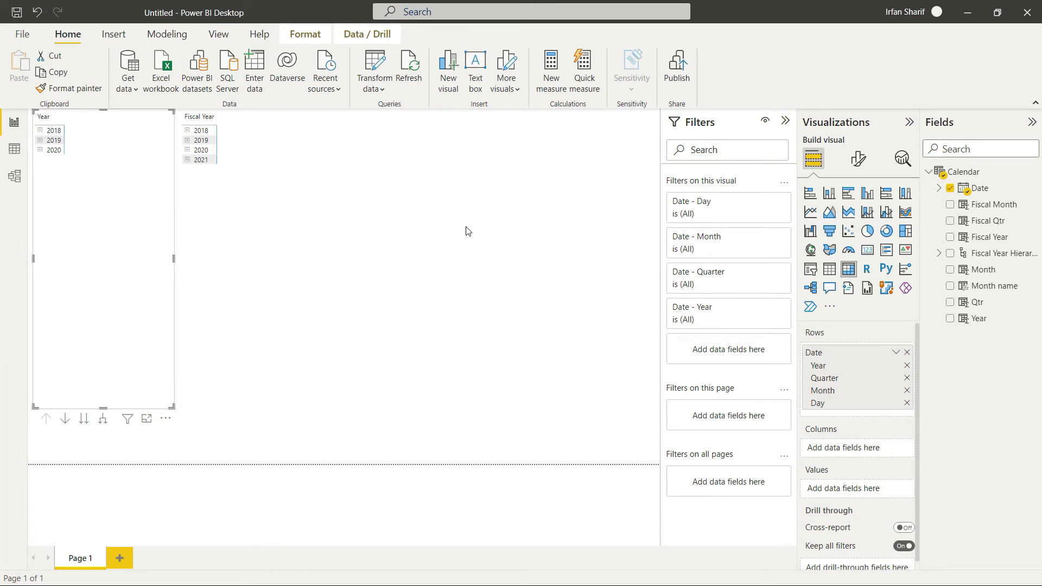
left_click(504, 261)
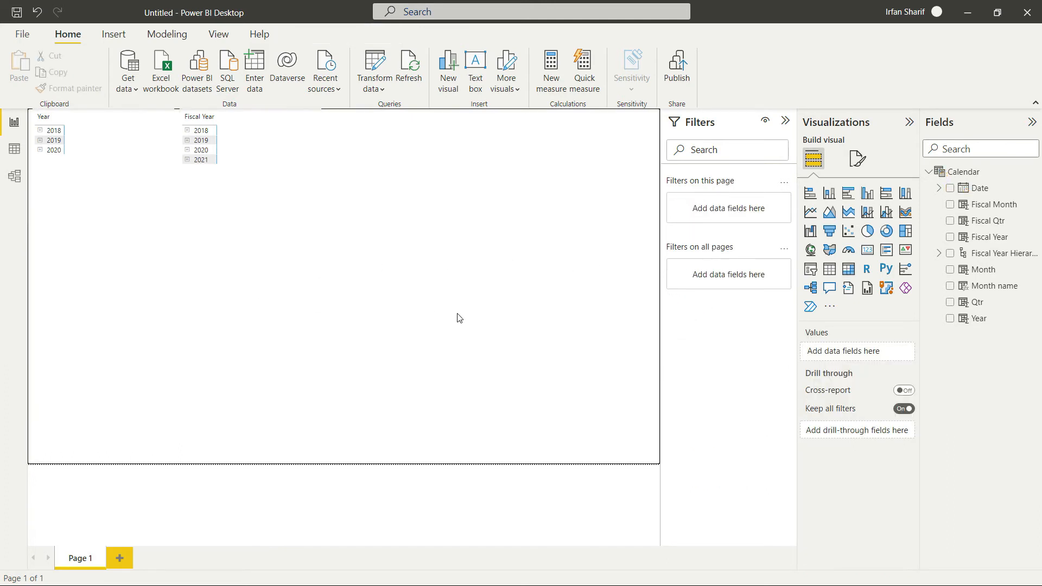
key("ctrl+z")
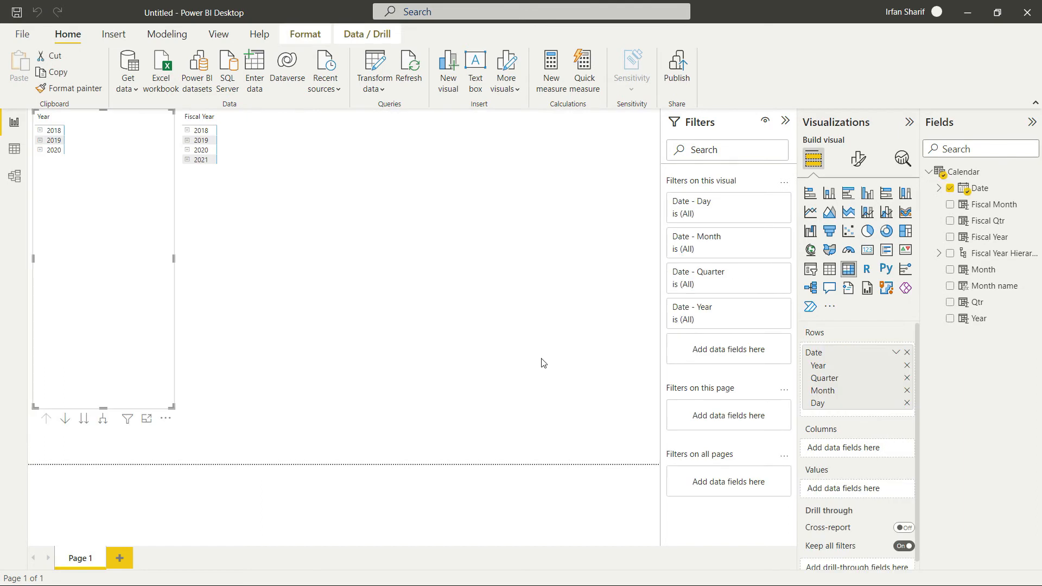
Create a MinDate measure as MIN('Calendar'[Date]) and format it as Short Date
left_click(552, 81)
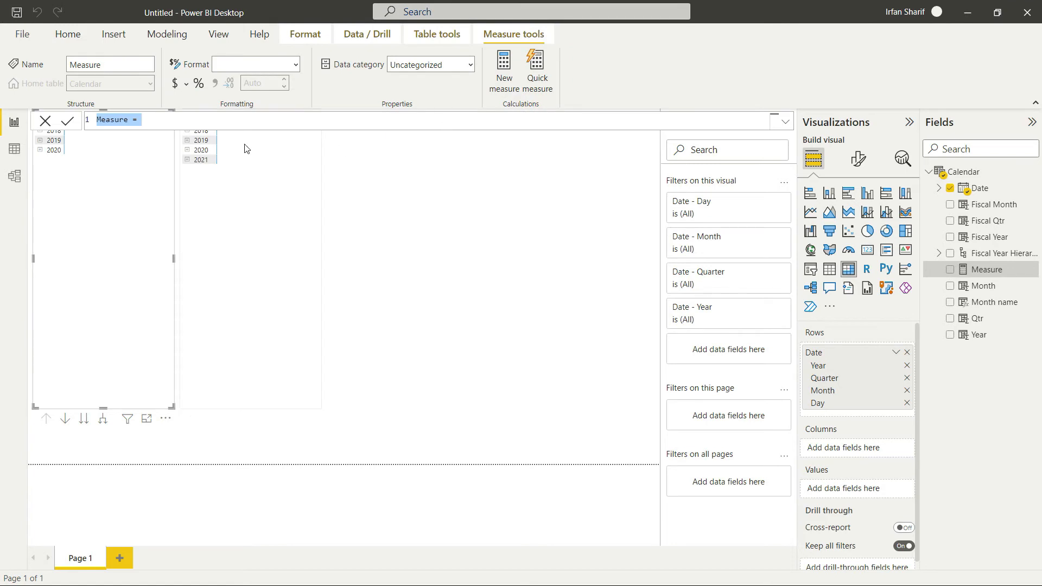
type("MinDat")
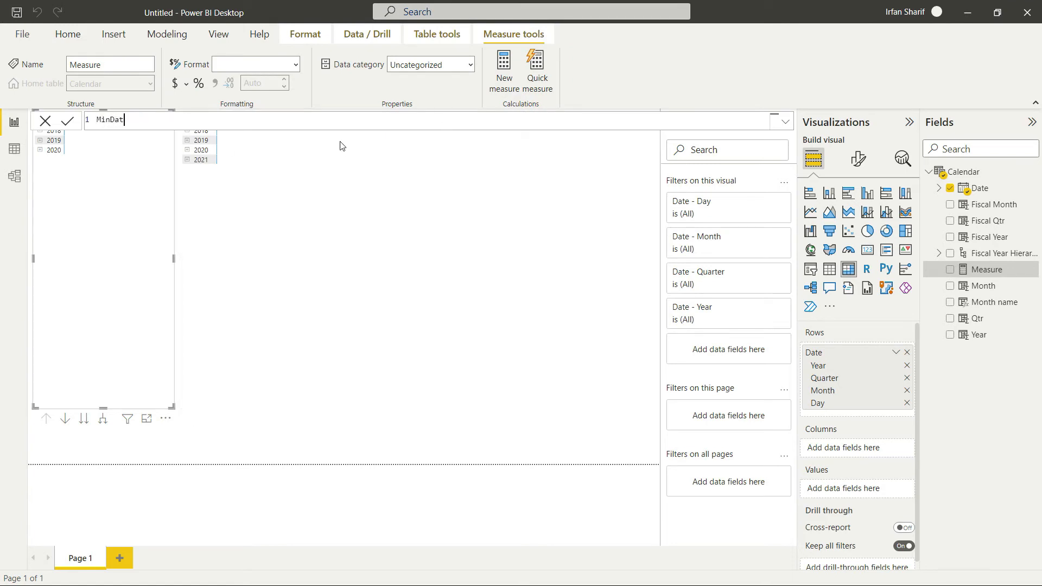
type("e = MIN(")
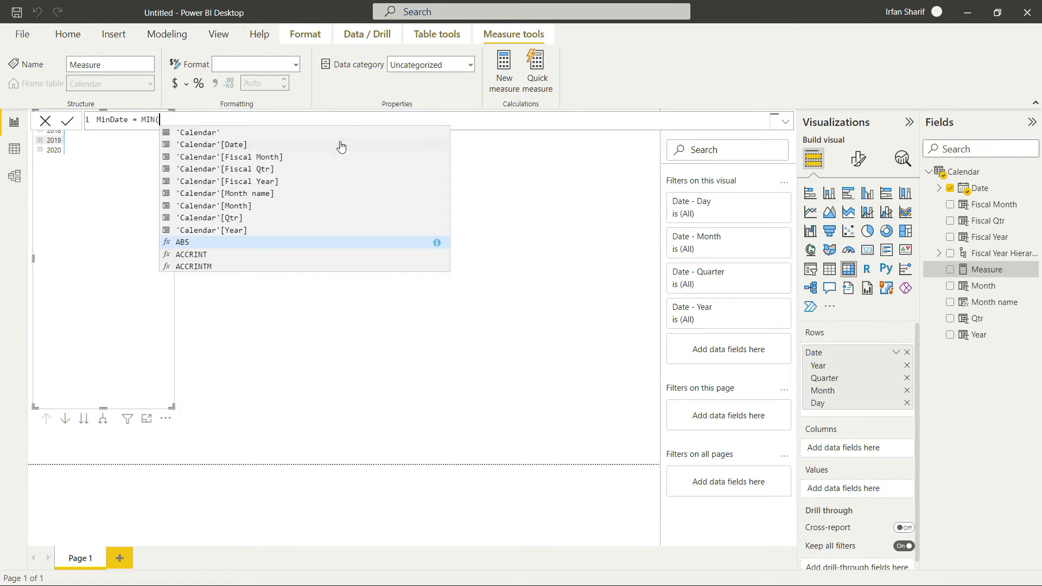
left_click(196, 145)
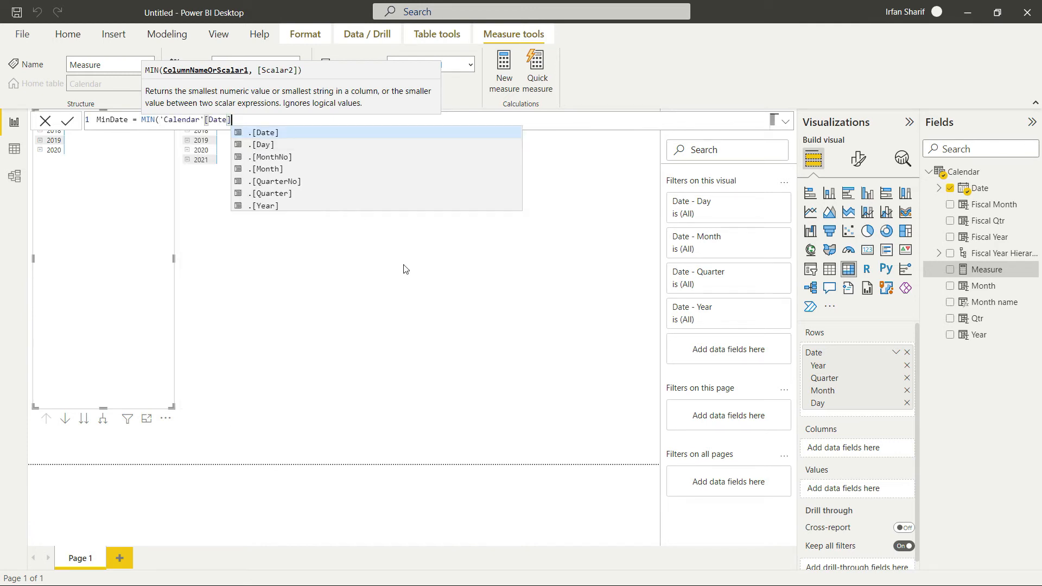
type(")")
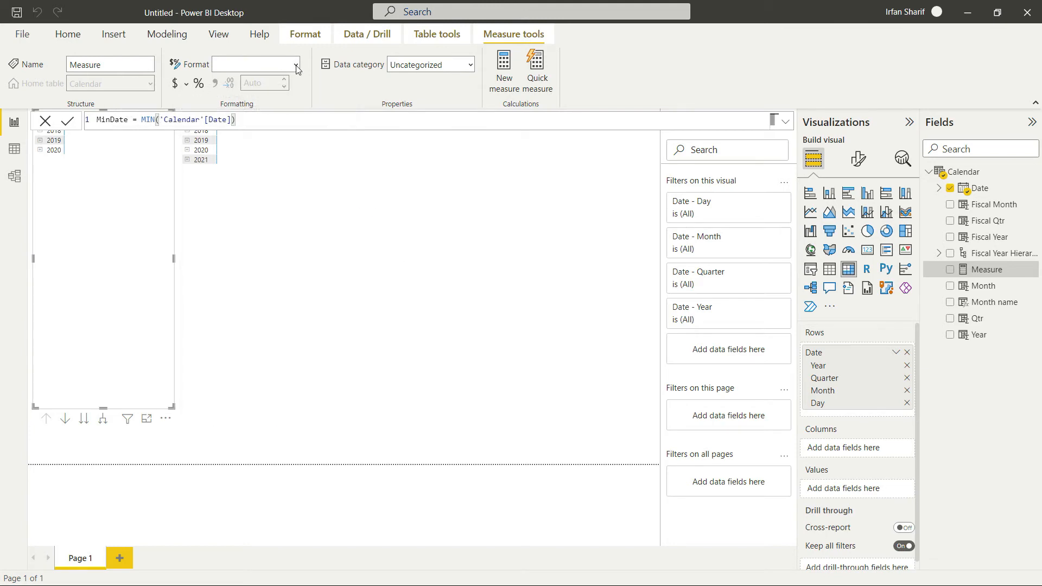
key("Return")
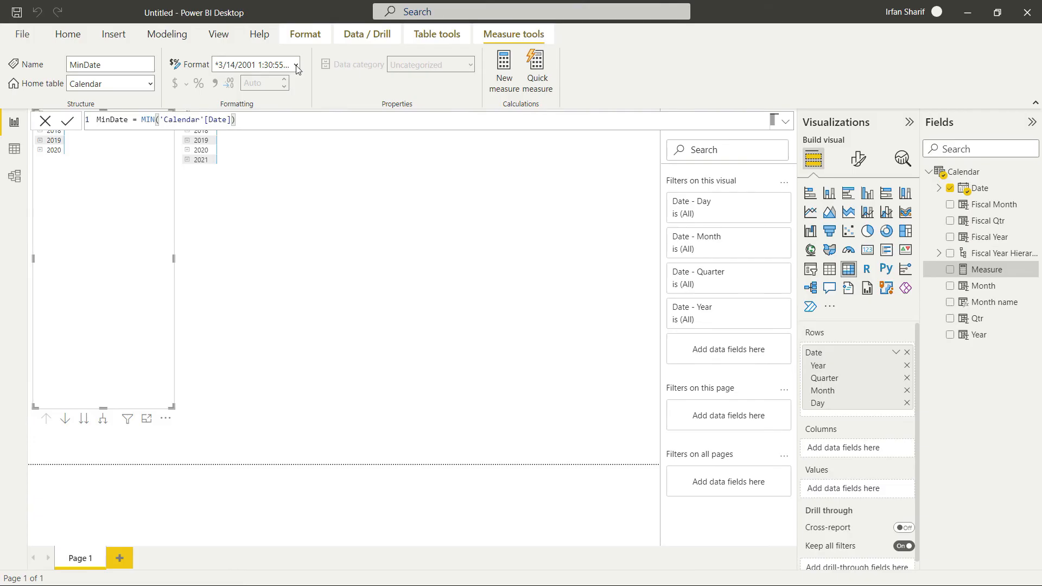
left_click(296, 66)
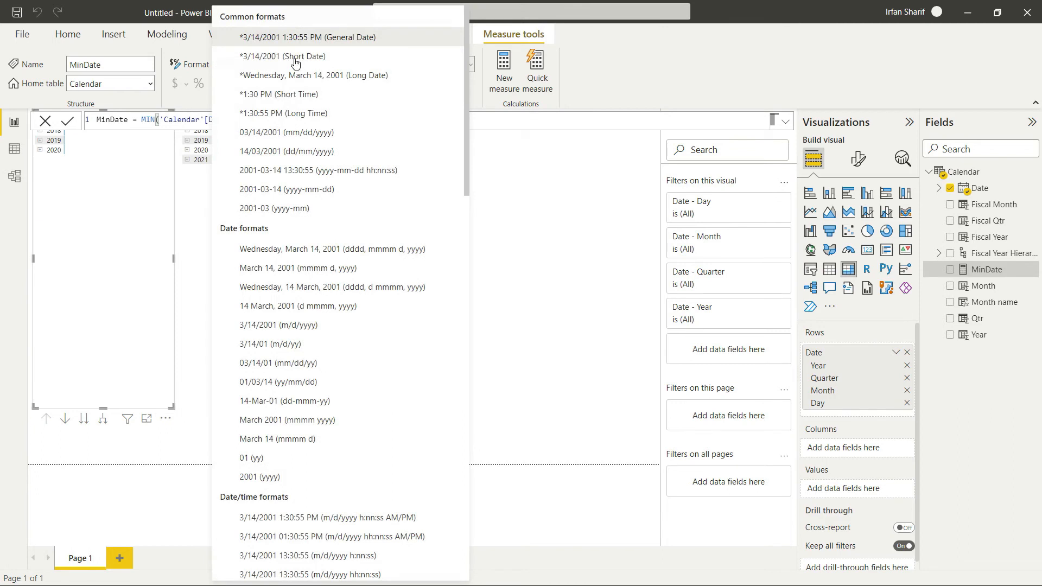
left_click(292, 56)
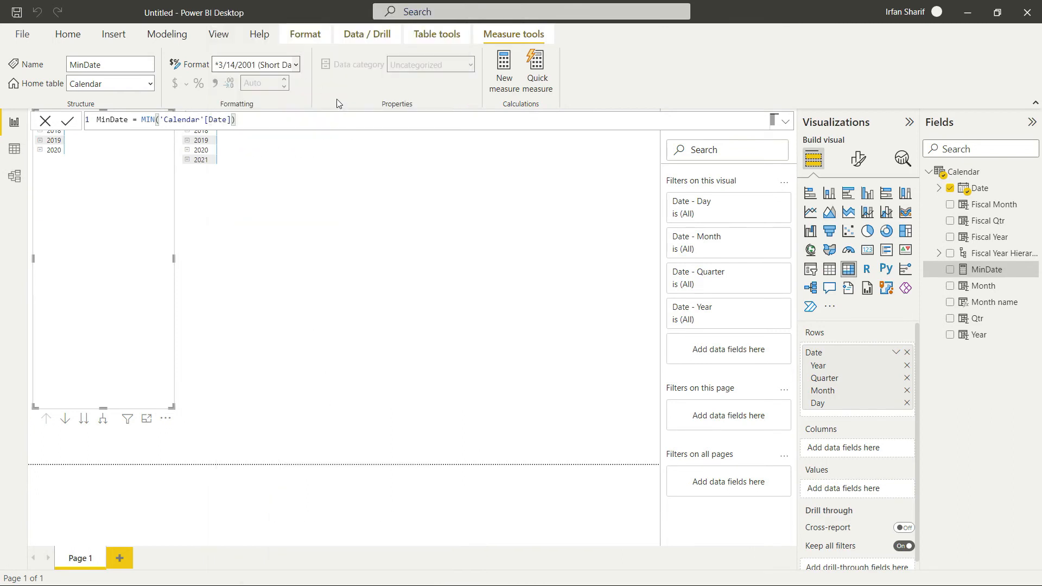
Create a MaxDate measure as MAX('Calendar'[Date]) and format it as Short Date
left_click(417, 126)
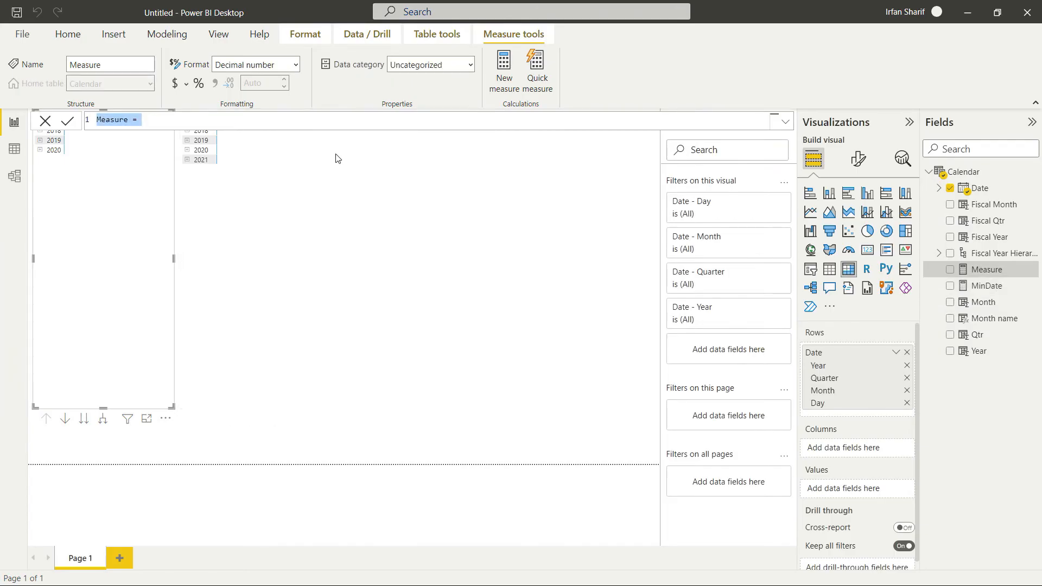
type("MaxDate = ")
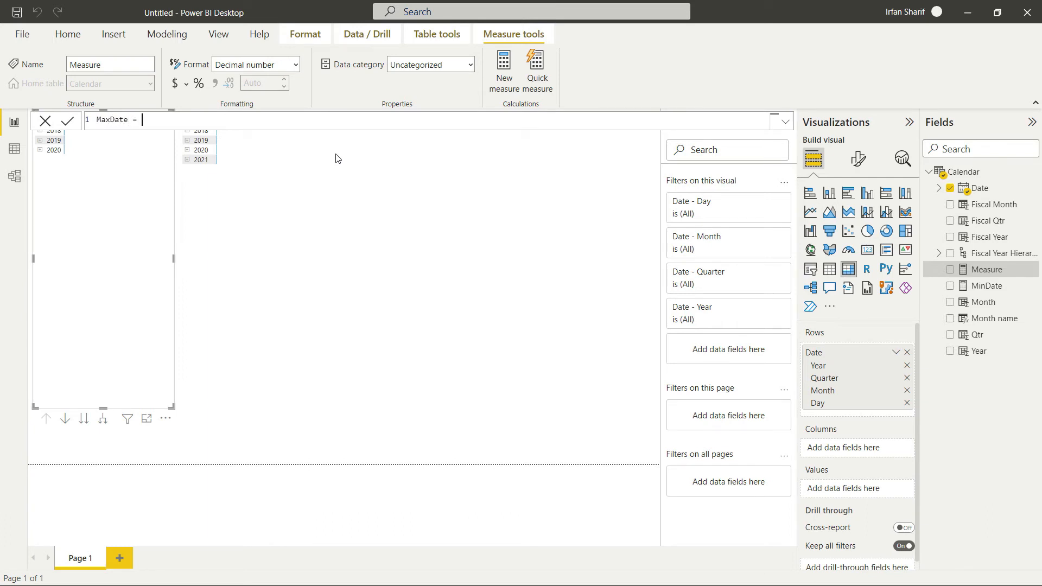
type("Ma")
key("Tab")
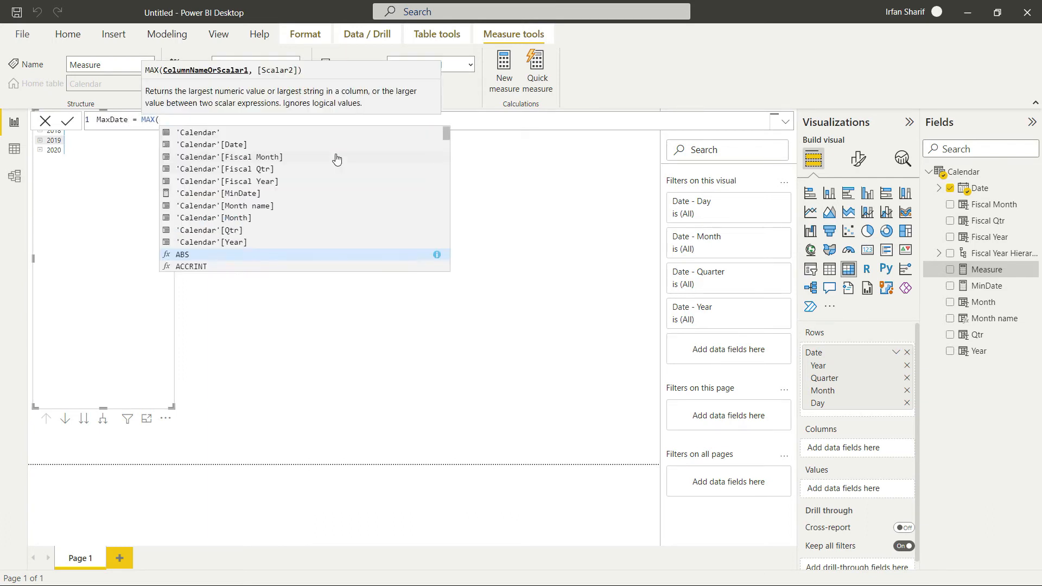
left_click(215, 145)
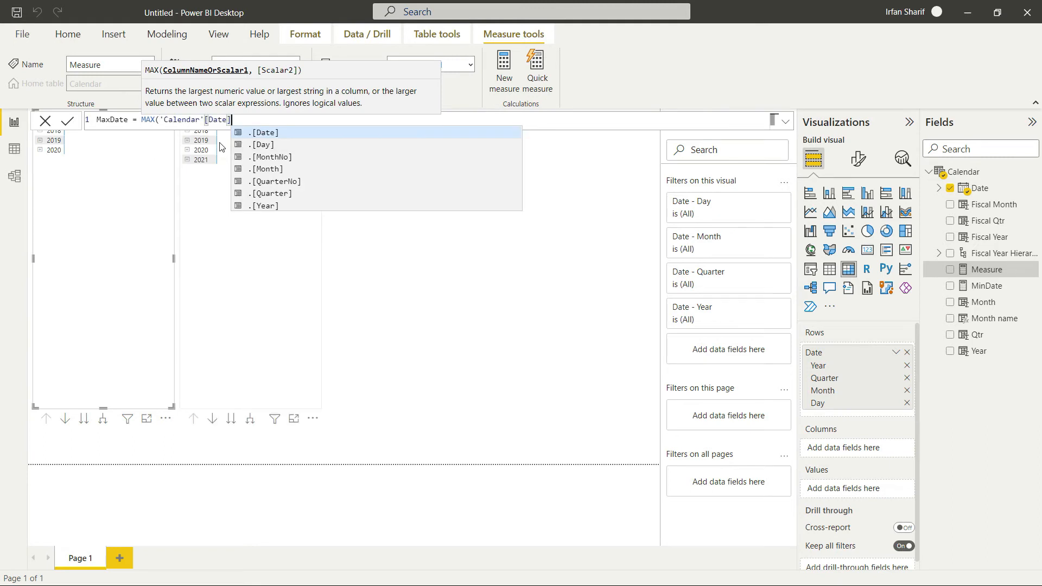
type(")")
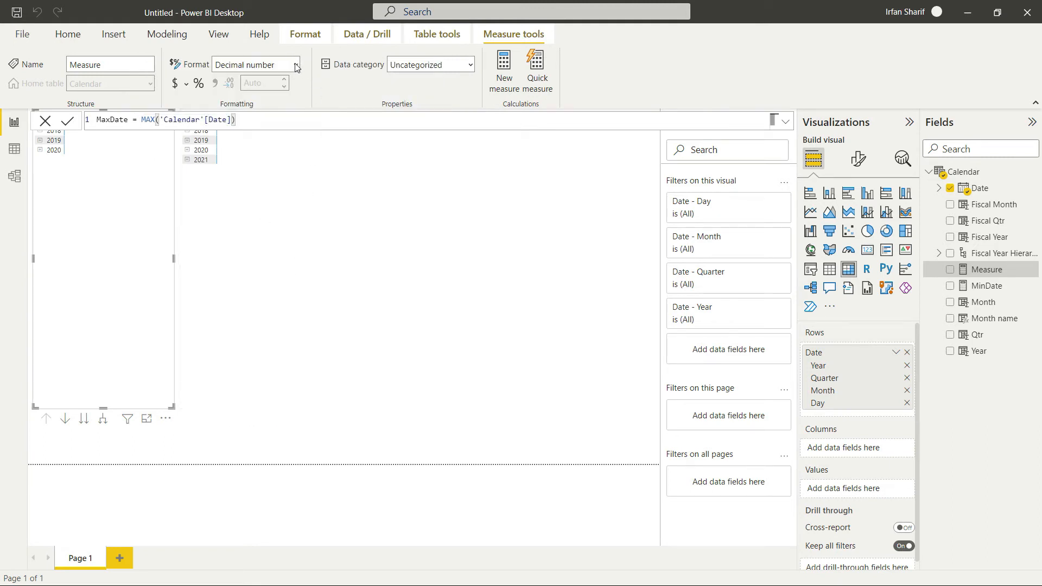
key("Return")
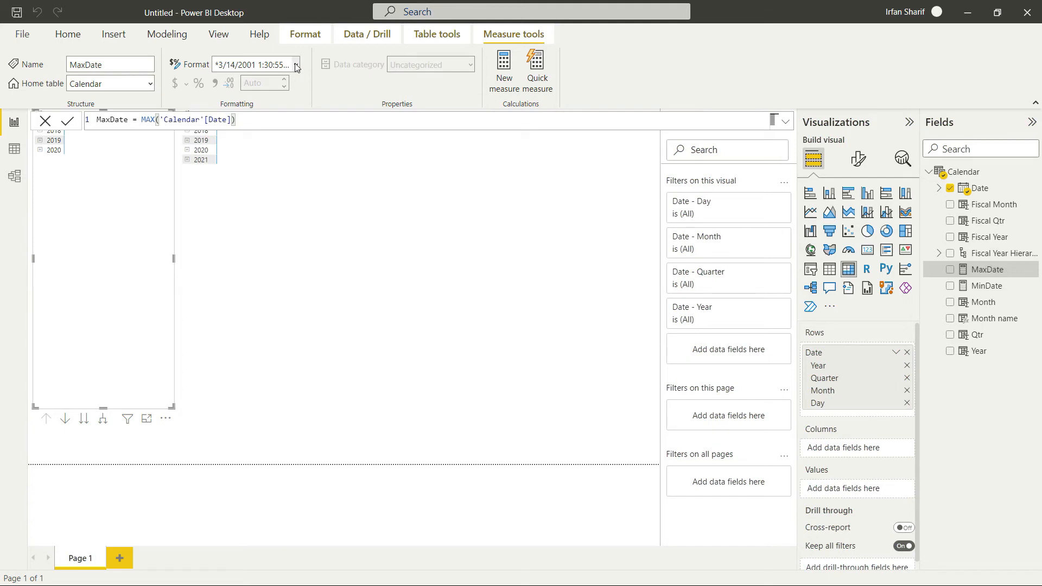
left_click(295, 66)
key("Escape")
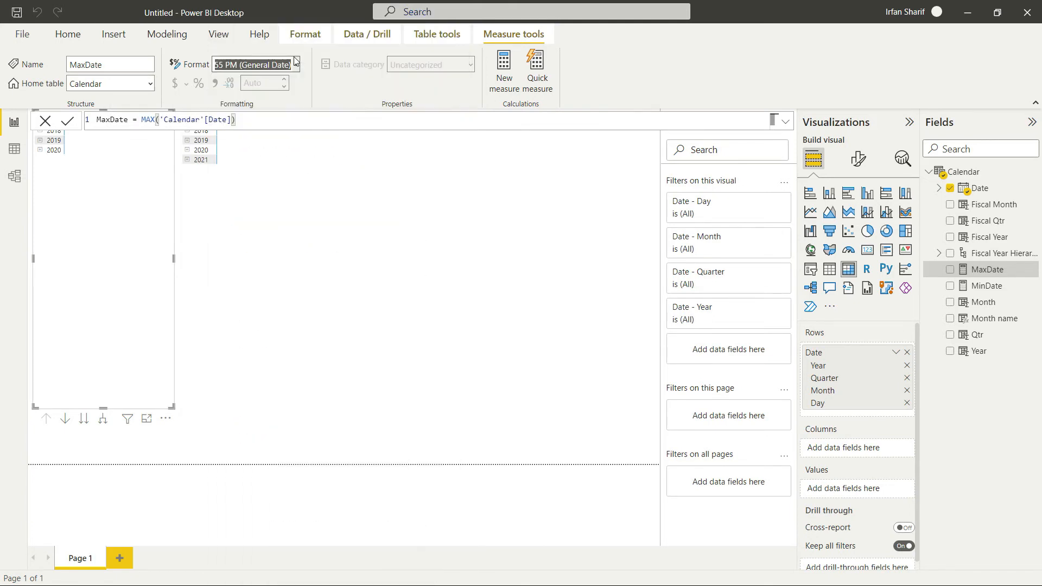
key("Down")
left_click(465, 321)
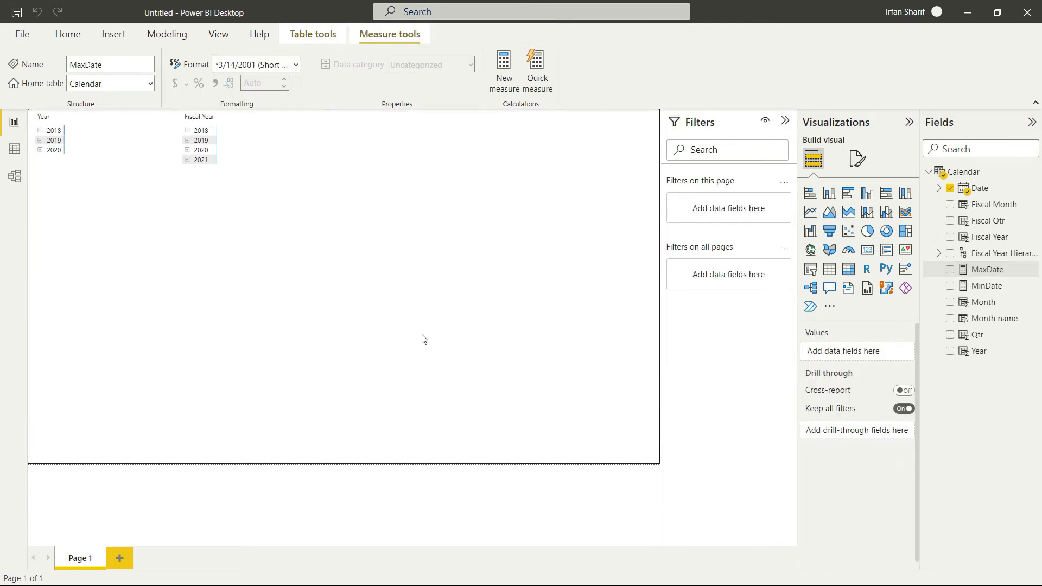
Move the Fiscal Year matrix farther away from the Date matrix to leave a wide gap between them
left_click(136, 266)
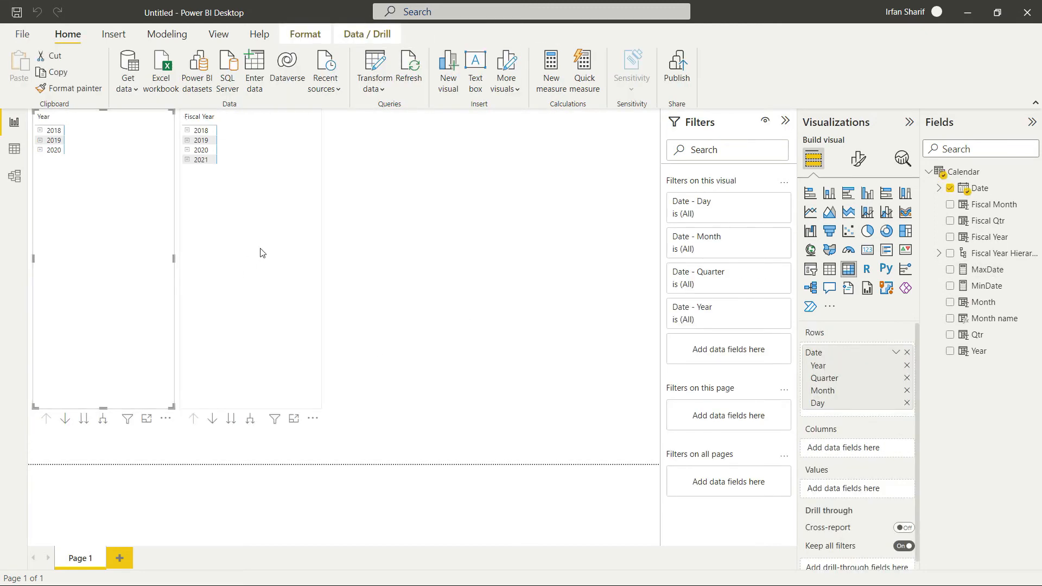
left_click(277, 247)
left_click_drag(286, 246, 409, 243)
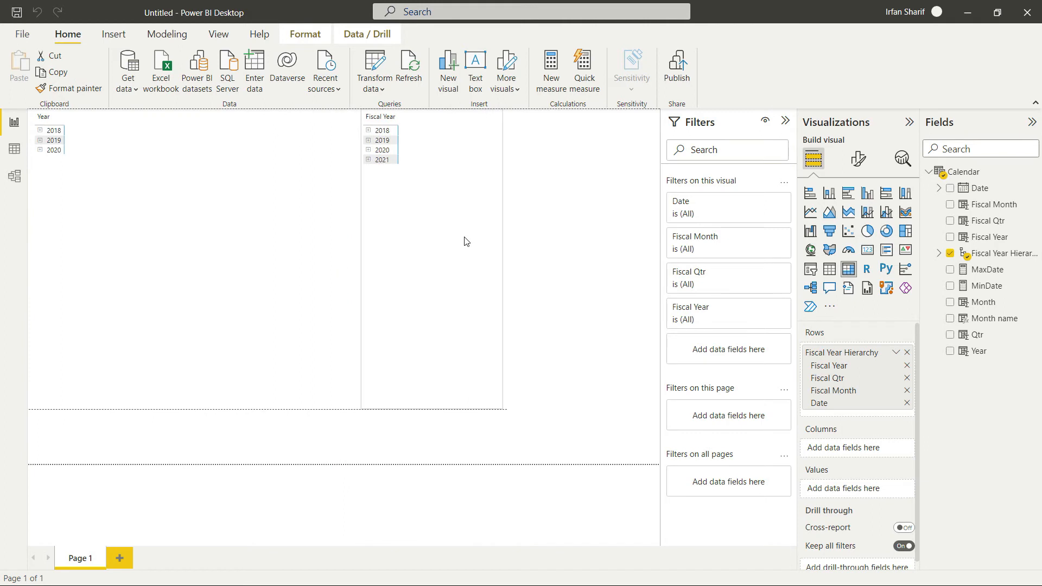
Add the MinDate and MaxDate measures as values to the Date matrix
left_click(87, 234)
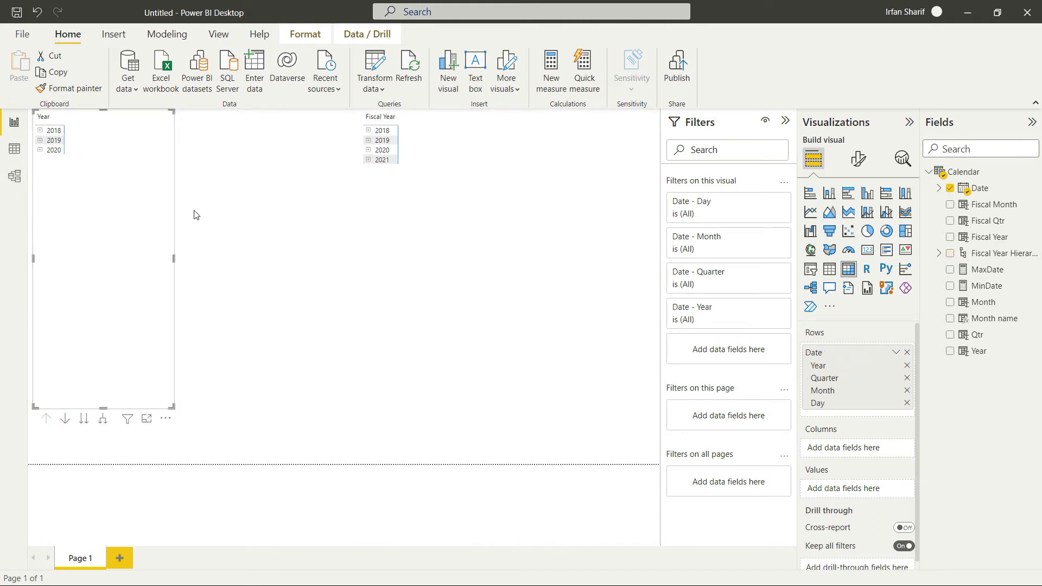
left_click_drag(982, 286, 869, 489)
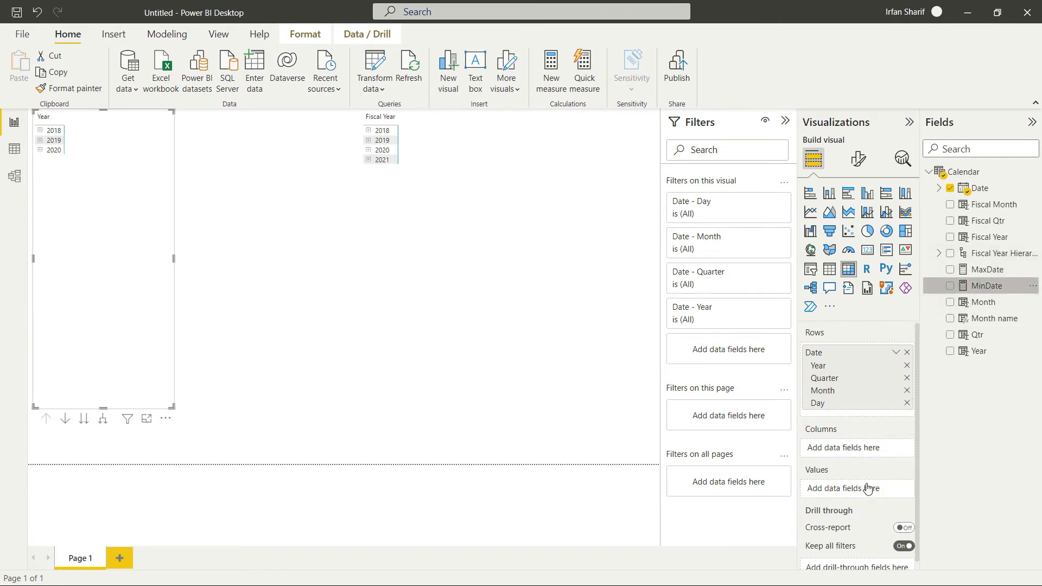
left_click_drag(988, 271, 870, 501)
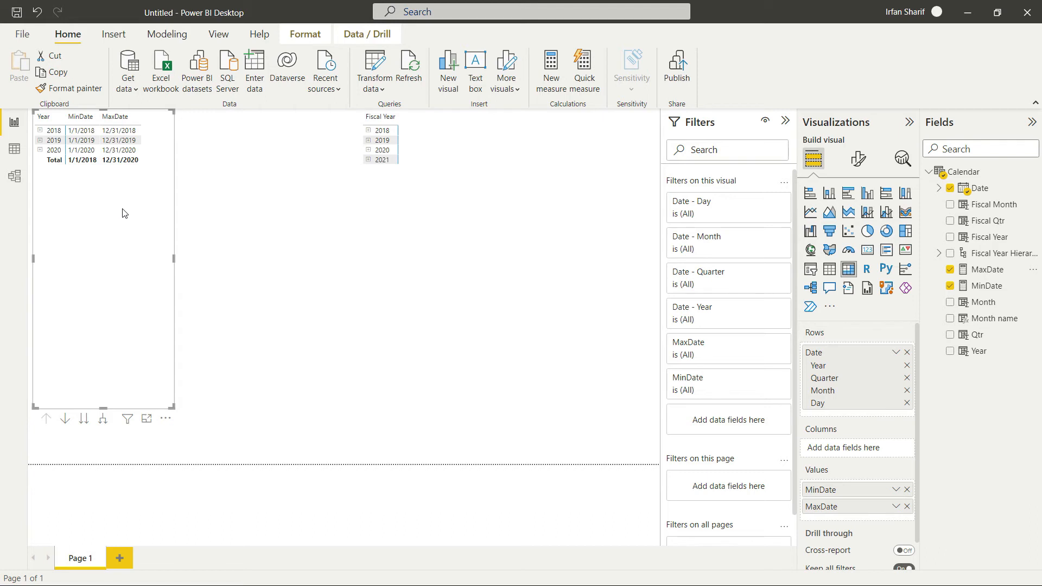
Add the MinDate and MaxDate measures as values to the Fiscal Year matrix
left_click(442, 148)
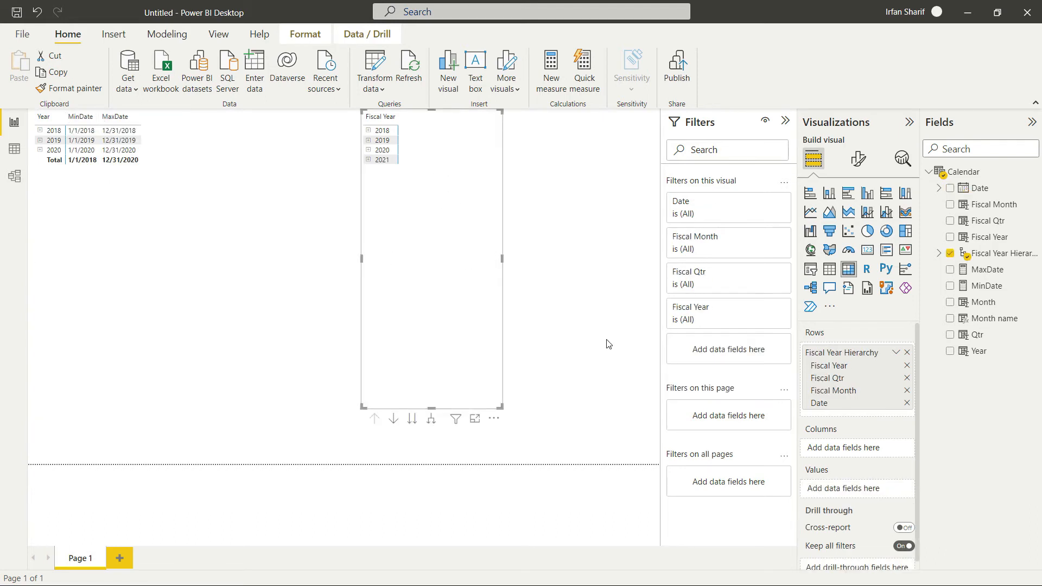
left_click_drag(987, 286, 879, 486)
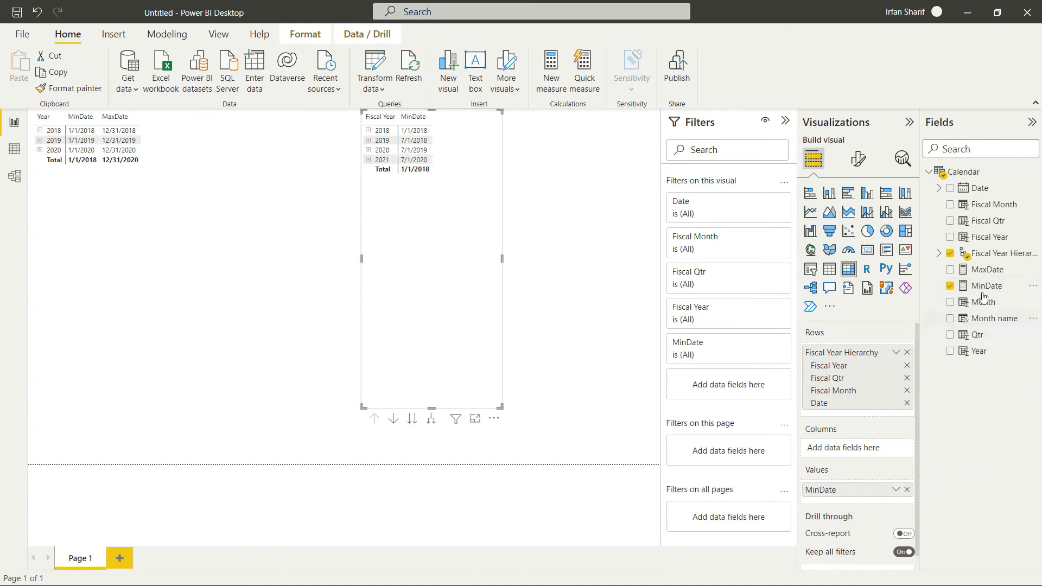
left_click_drag(999, 272, 879, 508)
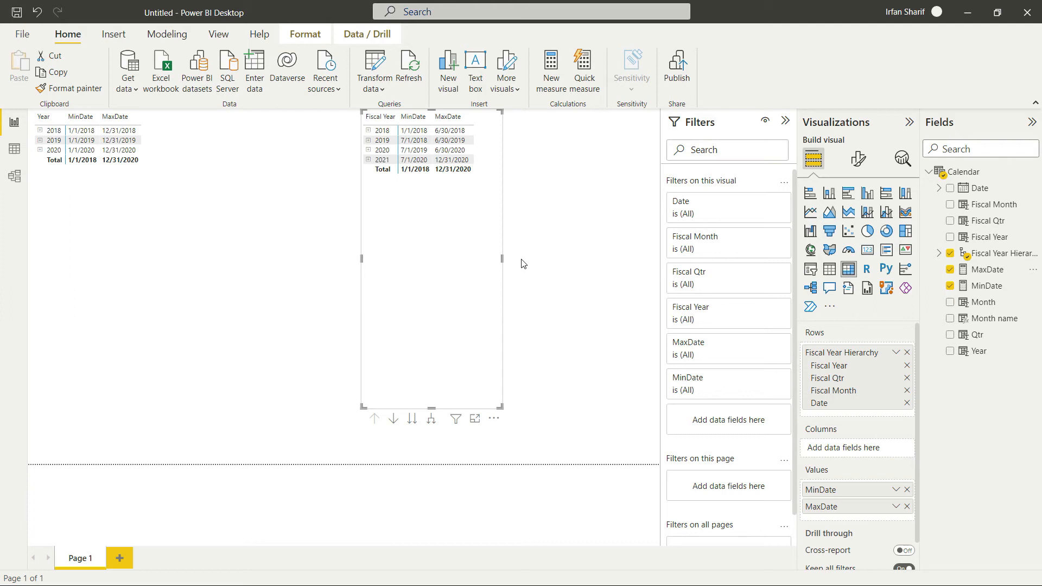
Expand the Fiscal Year matrix down to fiscal quarters and widen the visual
left_click(434, 418)
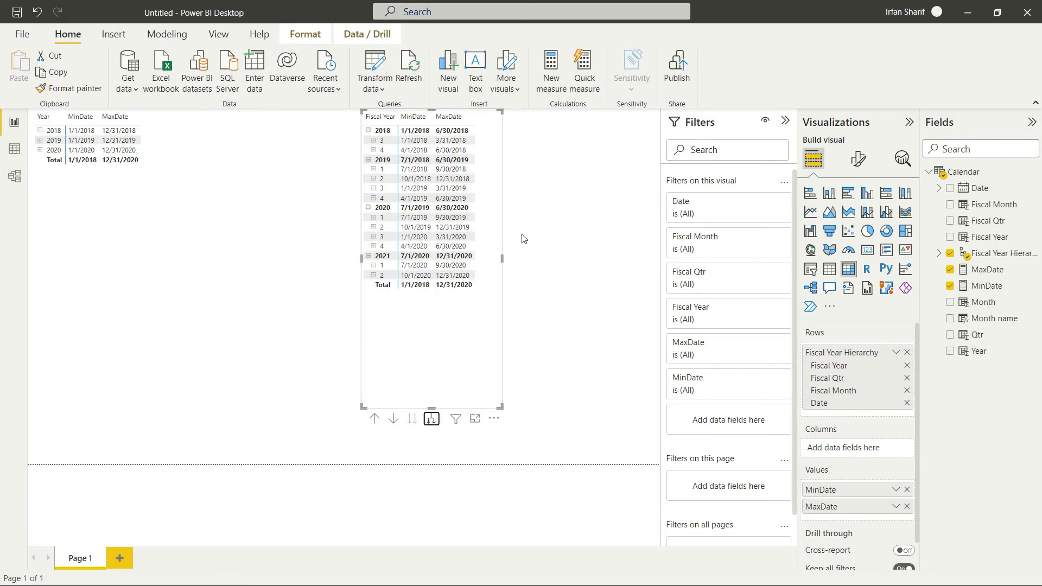
left_click_drag(502, 259, 562, 264)
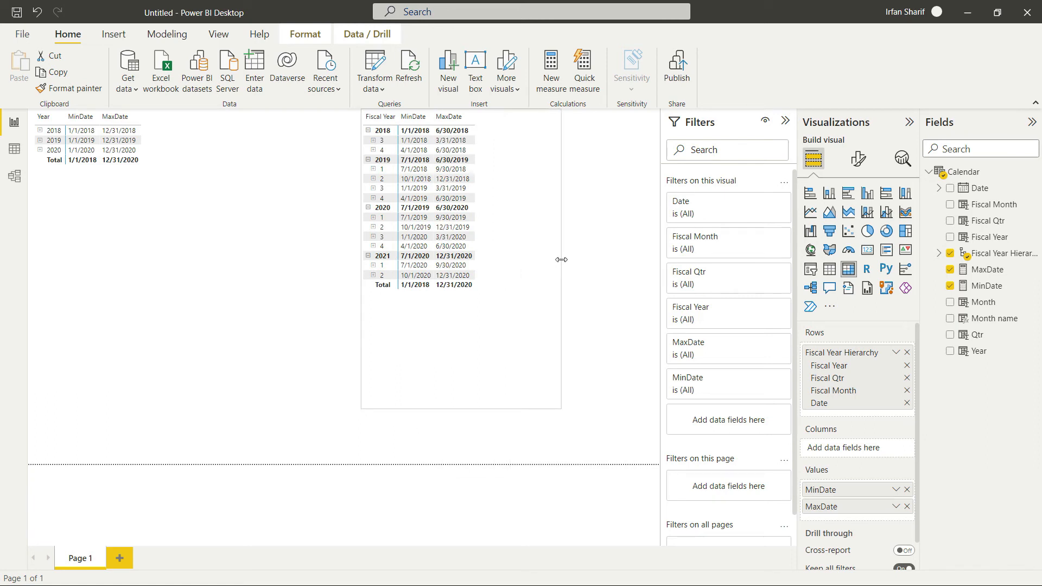
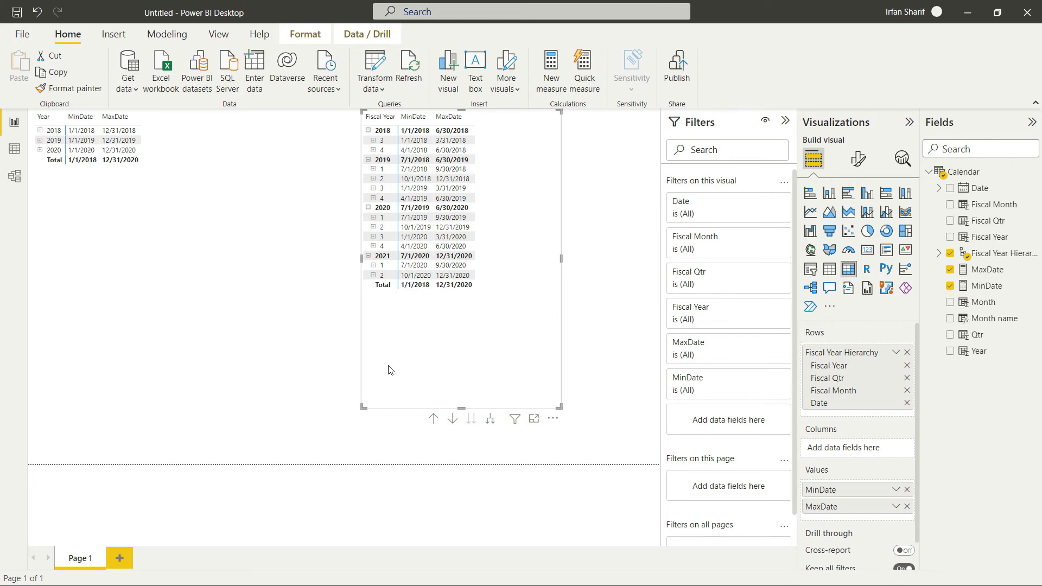
Switch to the Fiscal year play data workbook in Excel and examine its Date and Amount columns from first to last row and the table's name
key("alt+Tab")
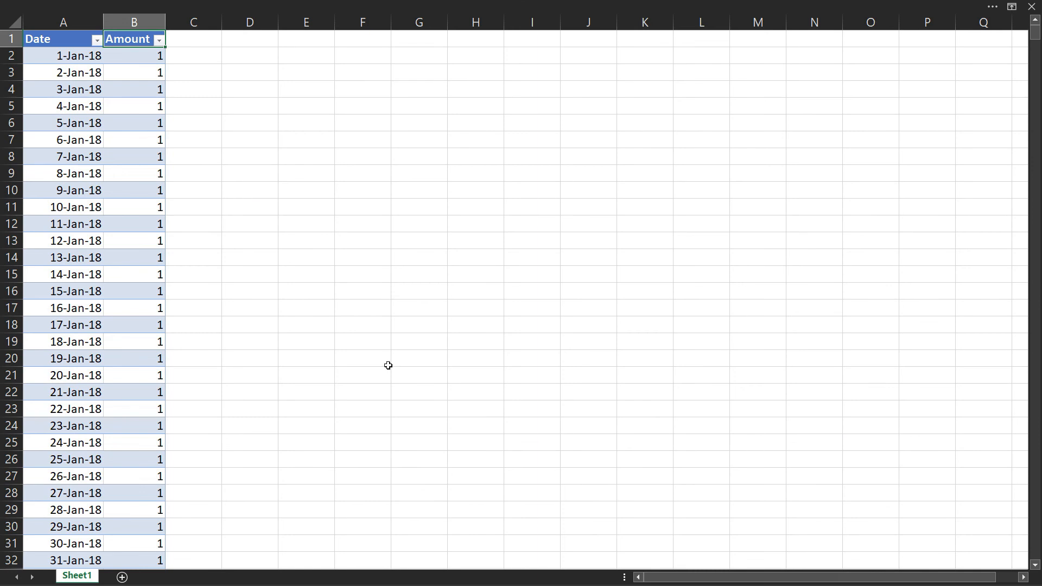
key("Left")
key("Down")
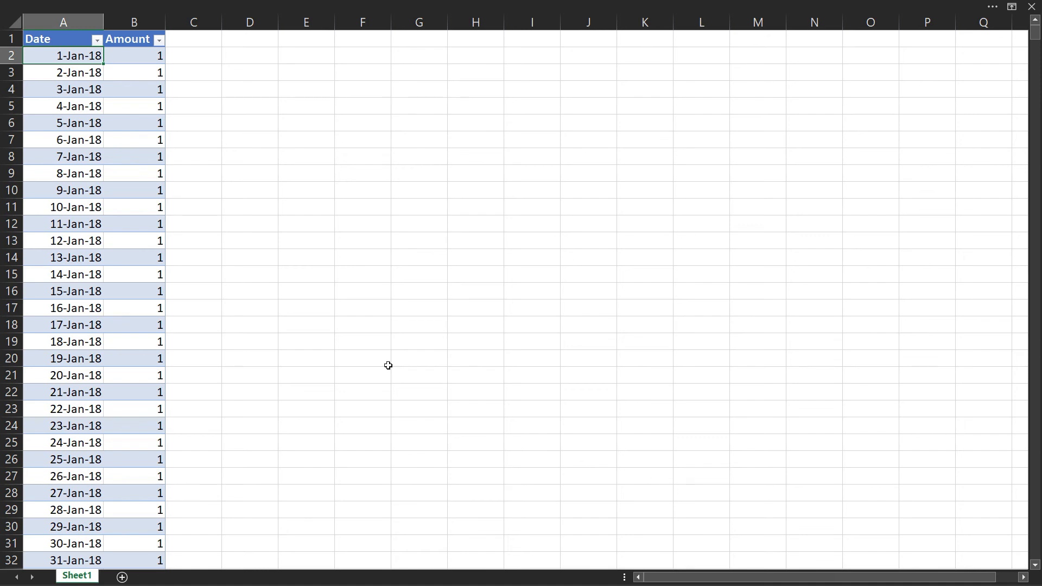
key("ctrl+Down")
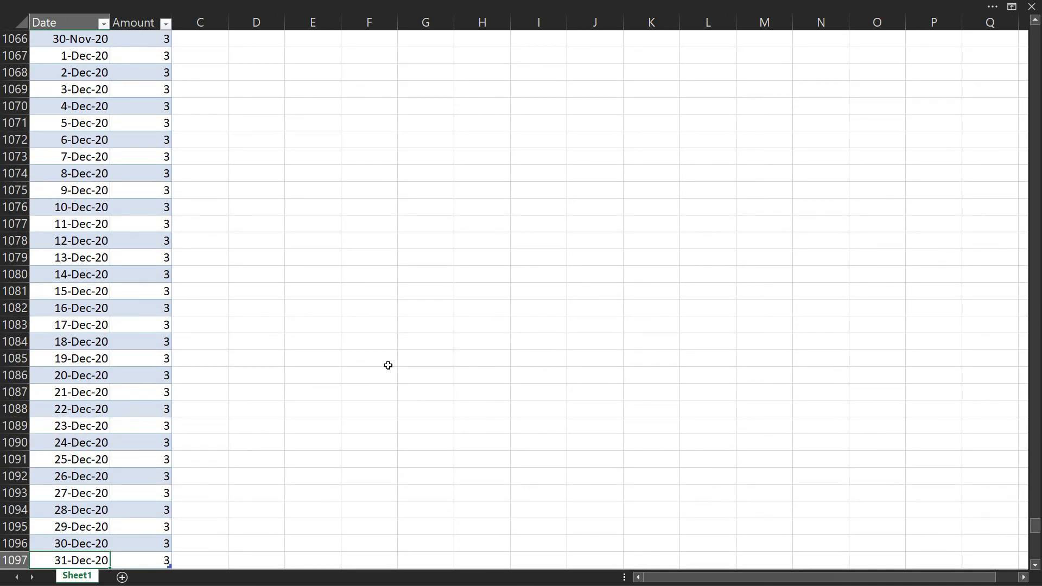
key("ctrl+Up")
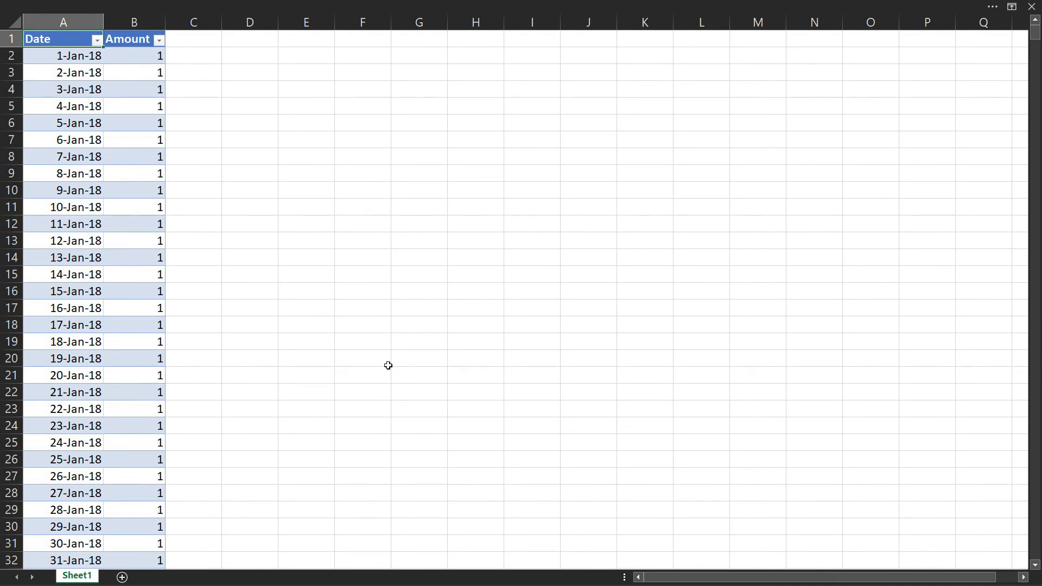
key("Down")
key("Right")
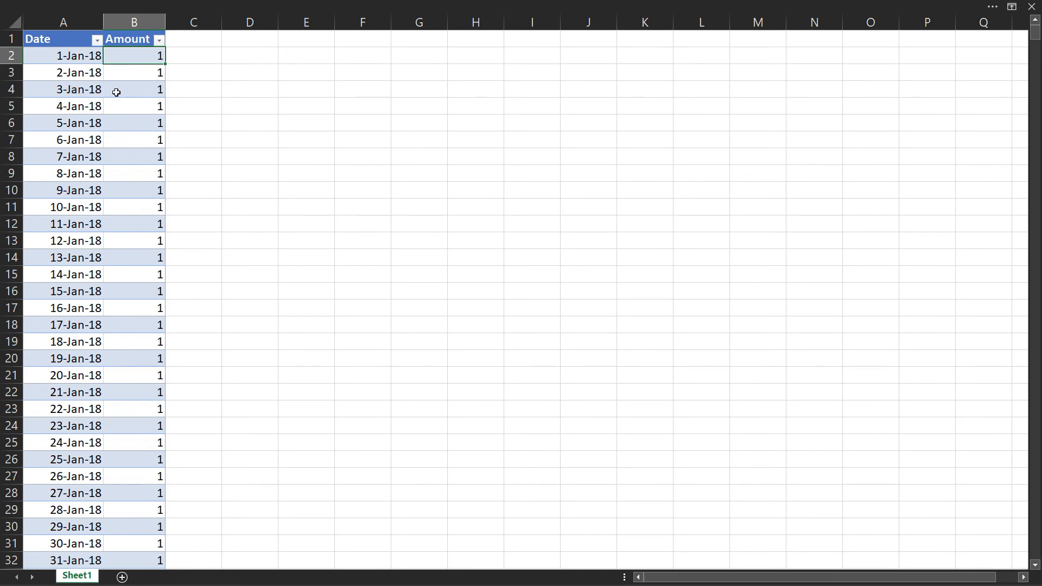
left_click_drag(1035, 37, 1023, 237)
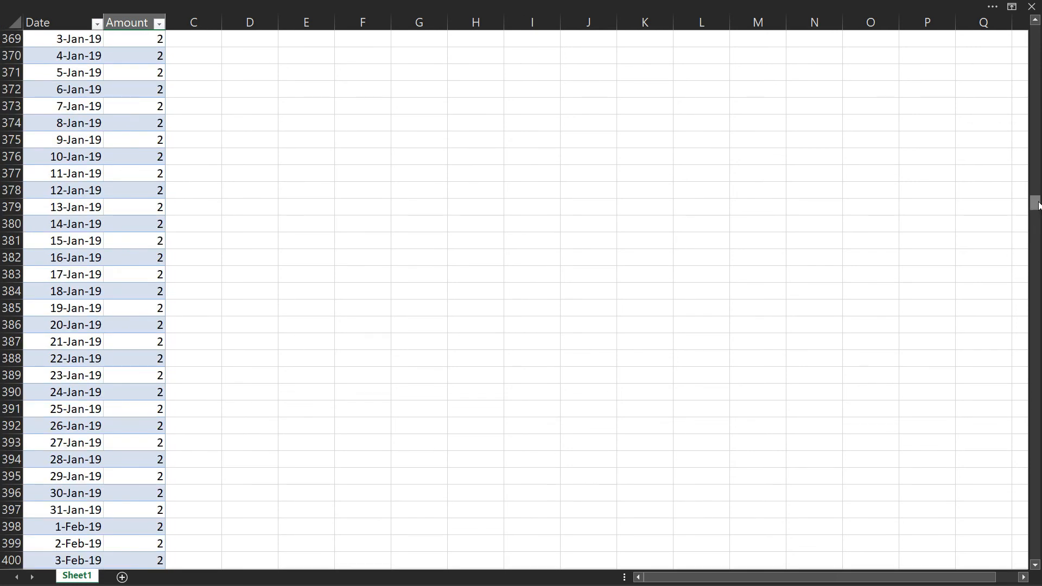
key("ctrl+Down")
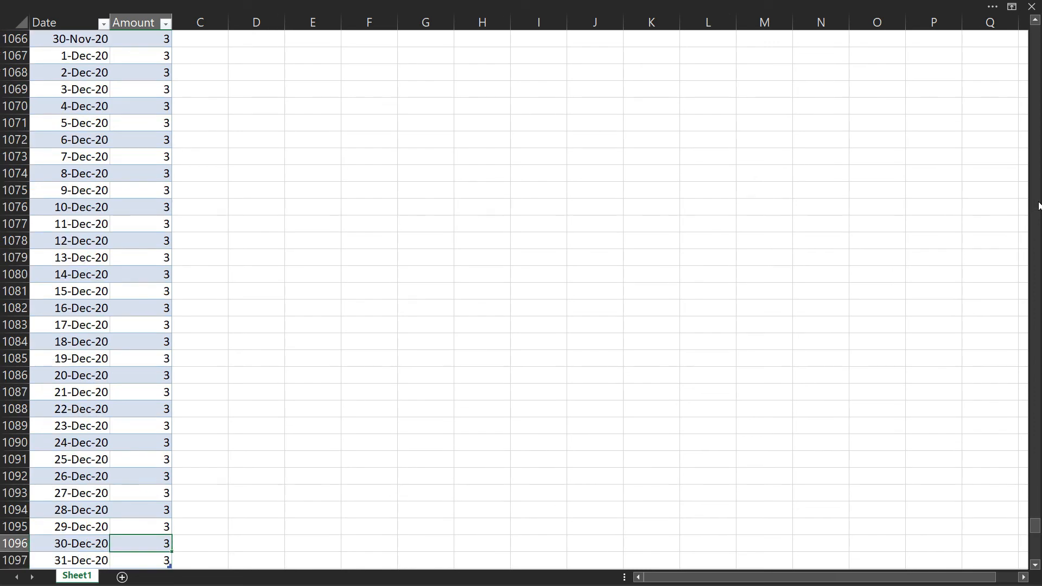
key("ctrl+Home")
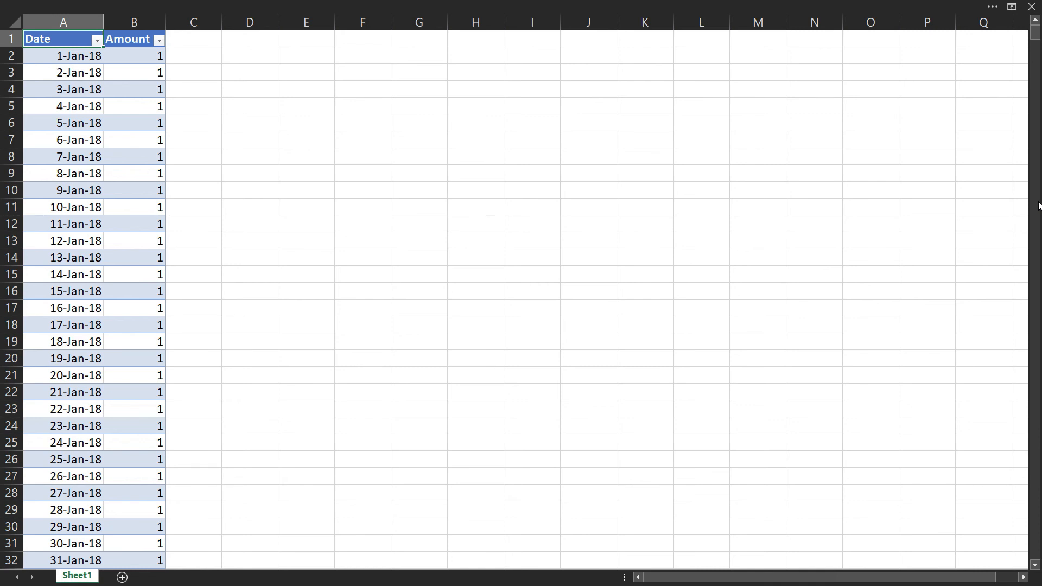
key("alt")
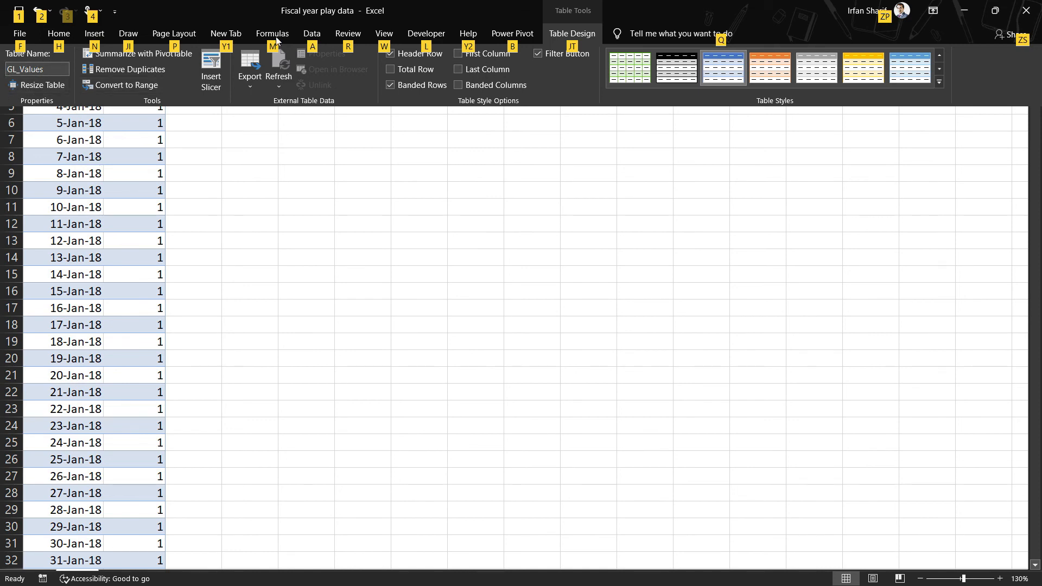
key("ctrl+shift+F1")
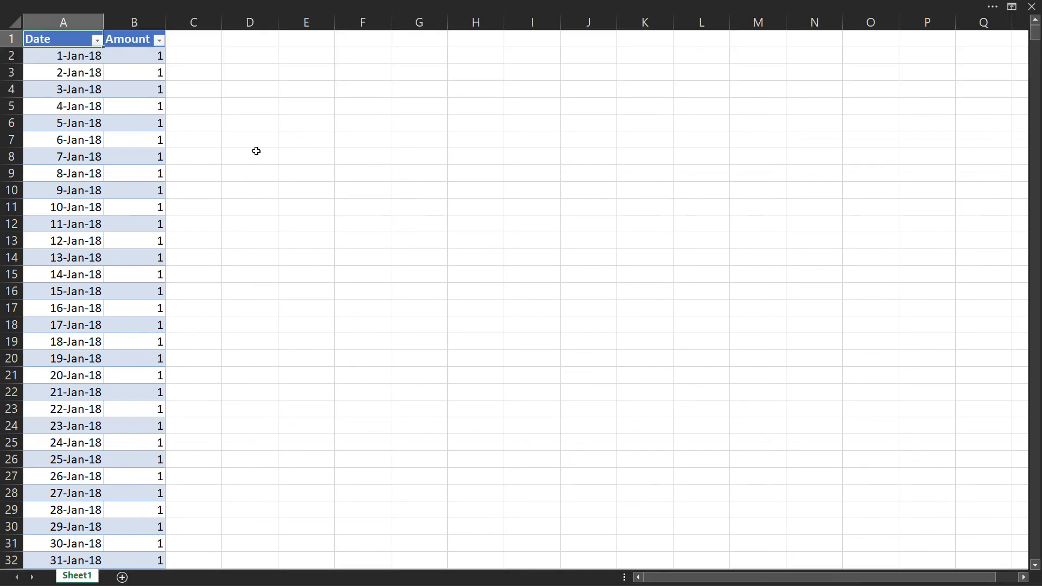
Switch to Power BI Desktop and load the GL_Values table from the Fiscal year play data Excel workbook
key("alt+Tab")
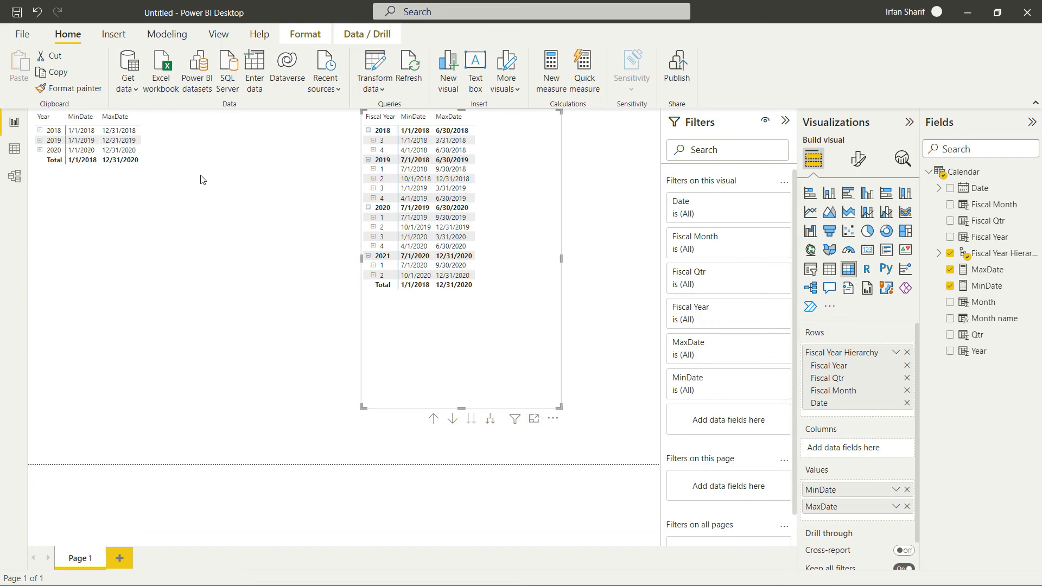
left_click(128, 87)
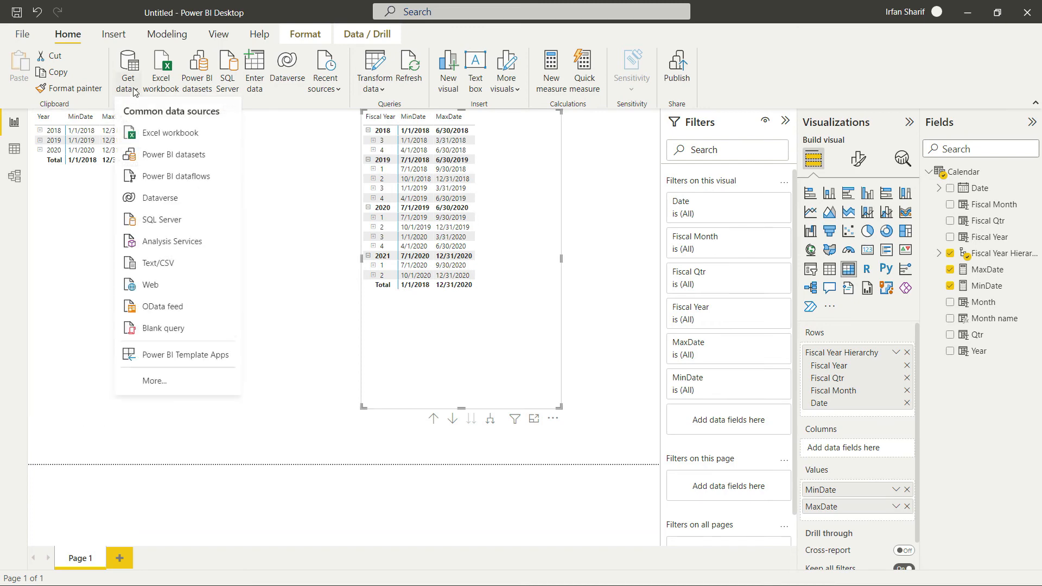
left_click(169, 134)
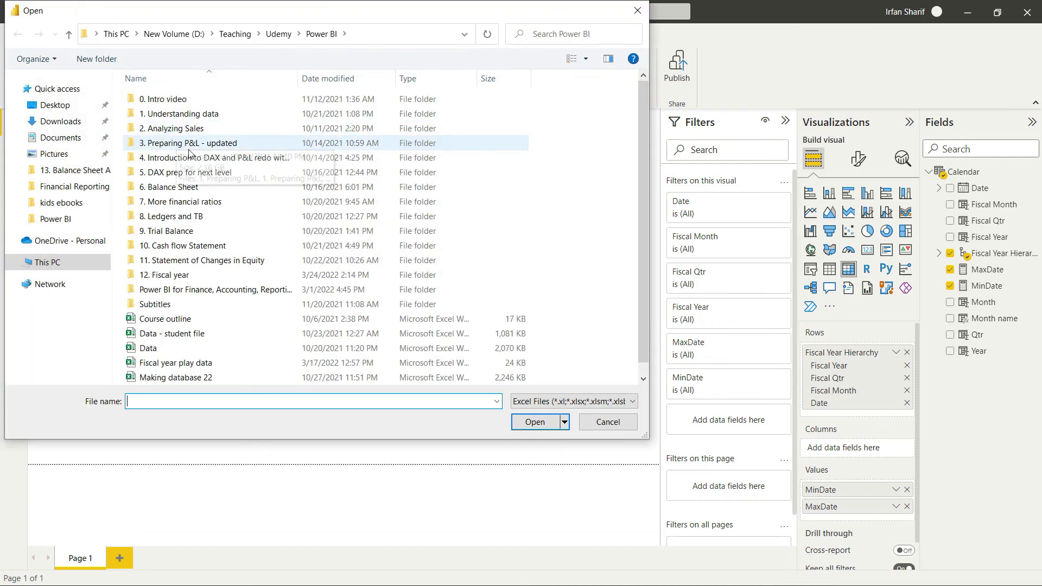
left_click_drag(644, 183, 593, 245)
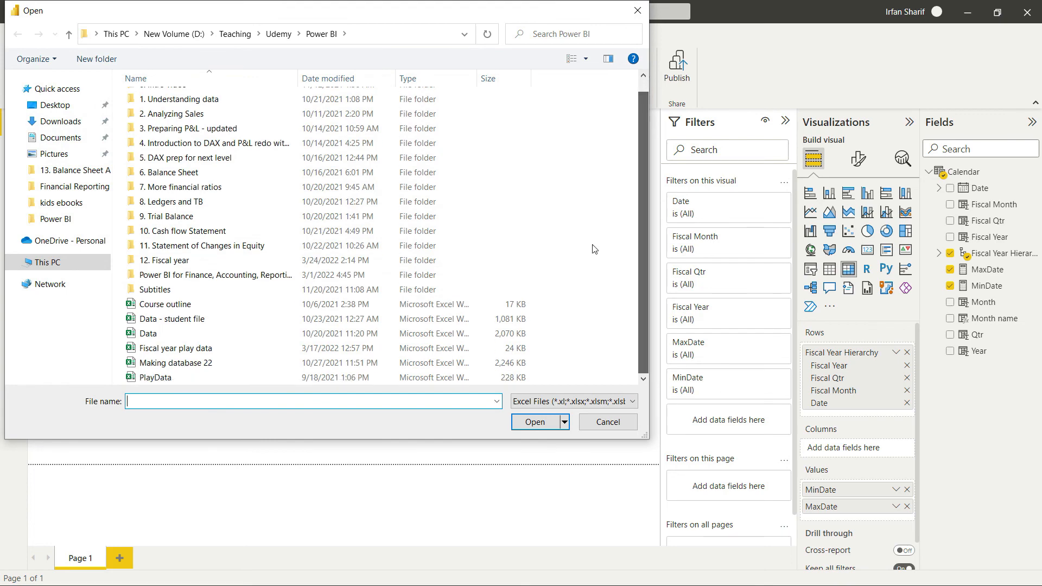
double_click(155, 349)
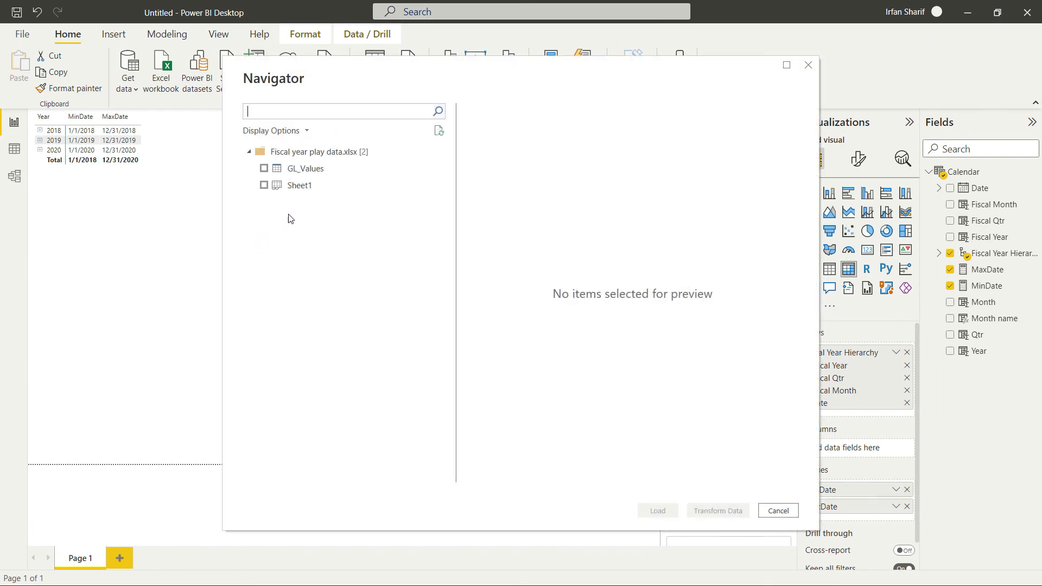
left_click(280, 174)
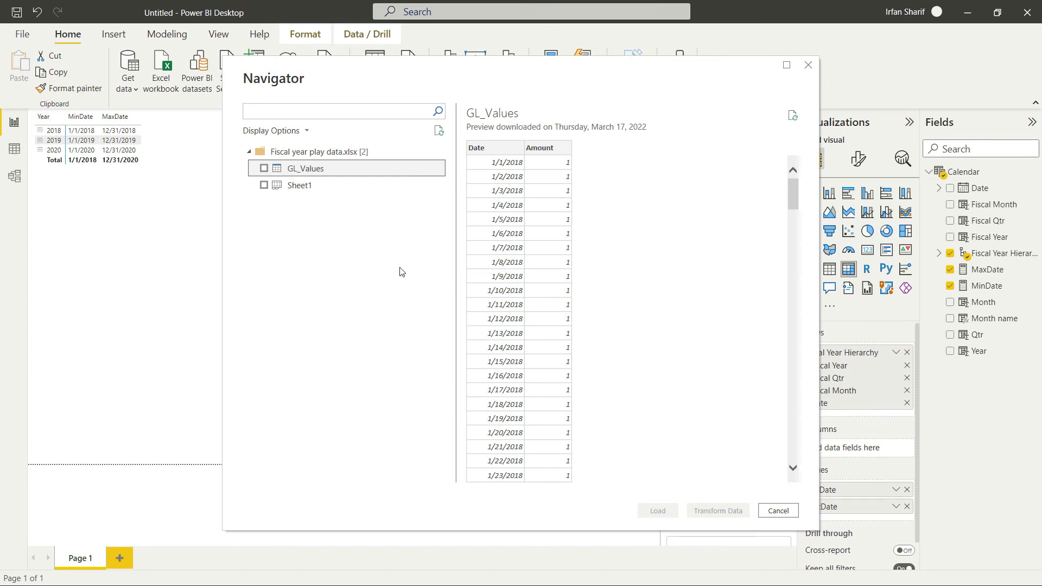
left_click(264, 168)
left_click(658, 511)
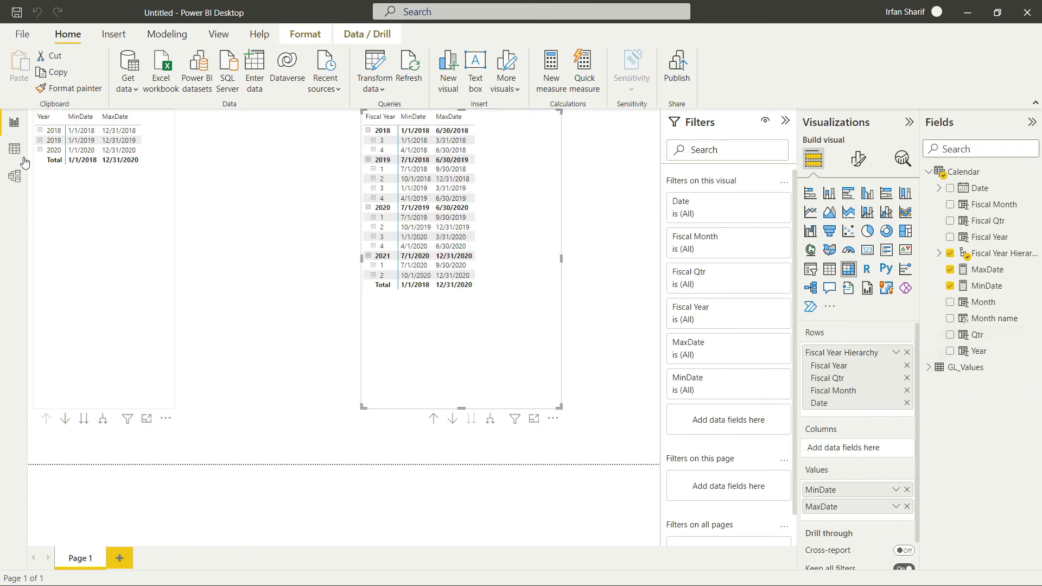
Relate the Calendar table's Date column to the GL_Values Date column in the model, and return to the report
left_click(15, 177)
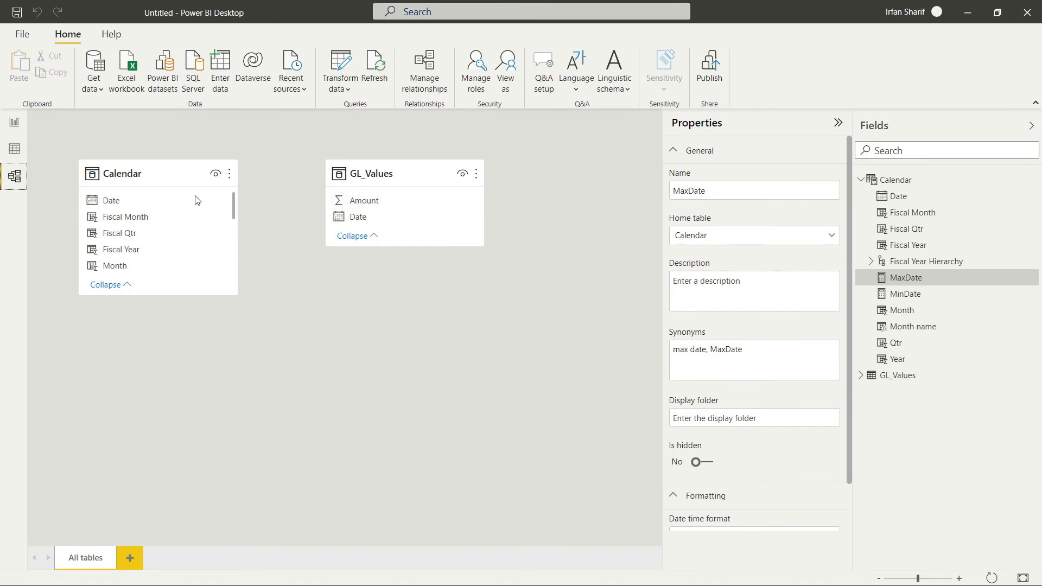
left_click_drag(139, 206, 358, 223)
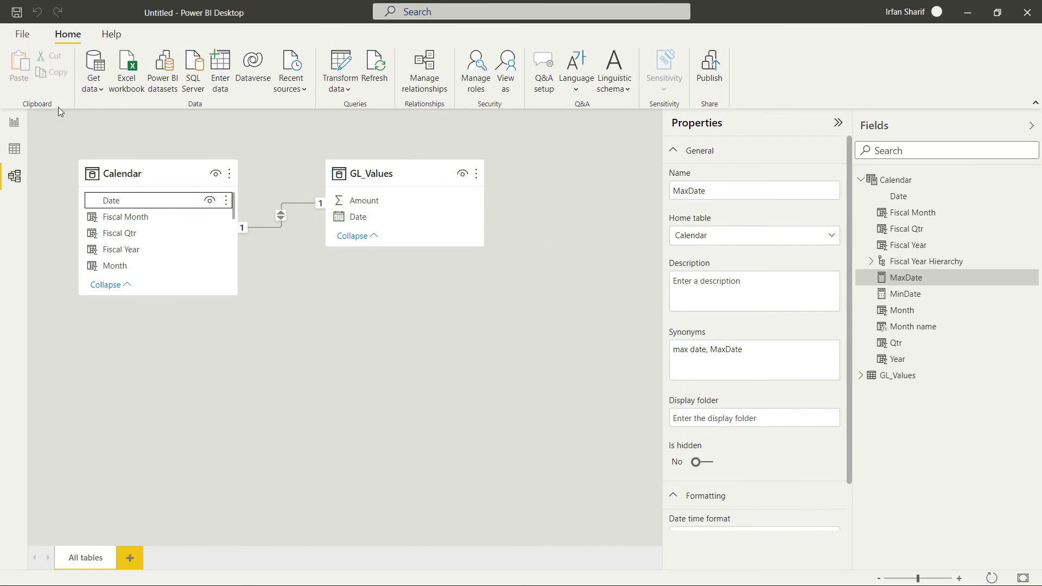
left_click(16, 123)
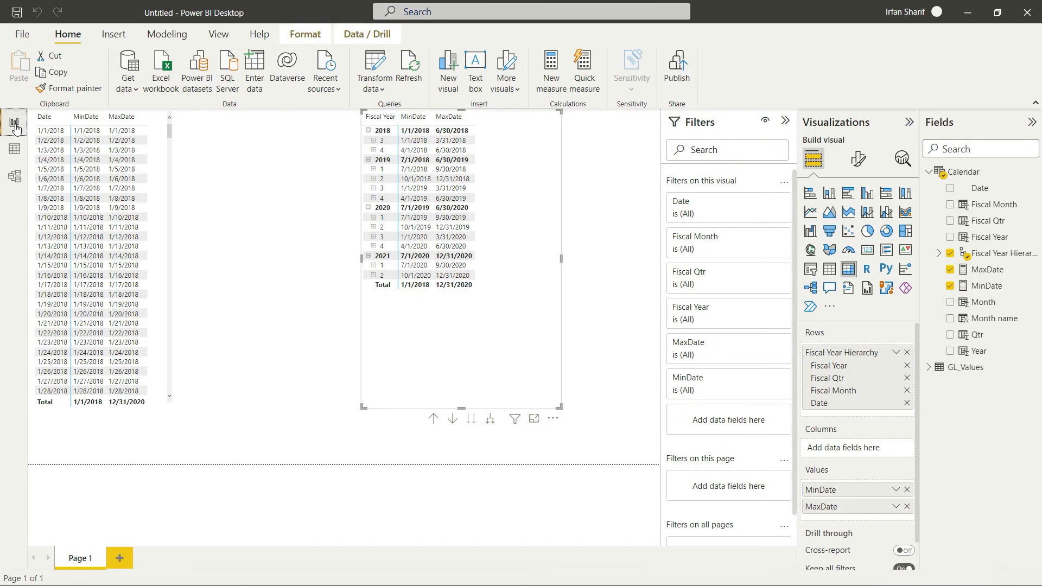
Add a second report page and insert a matrix with the Fiscal Year Hierarchy as its columns
left_click(122, 558)
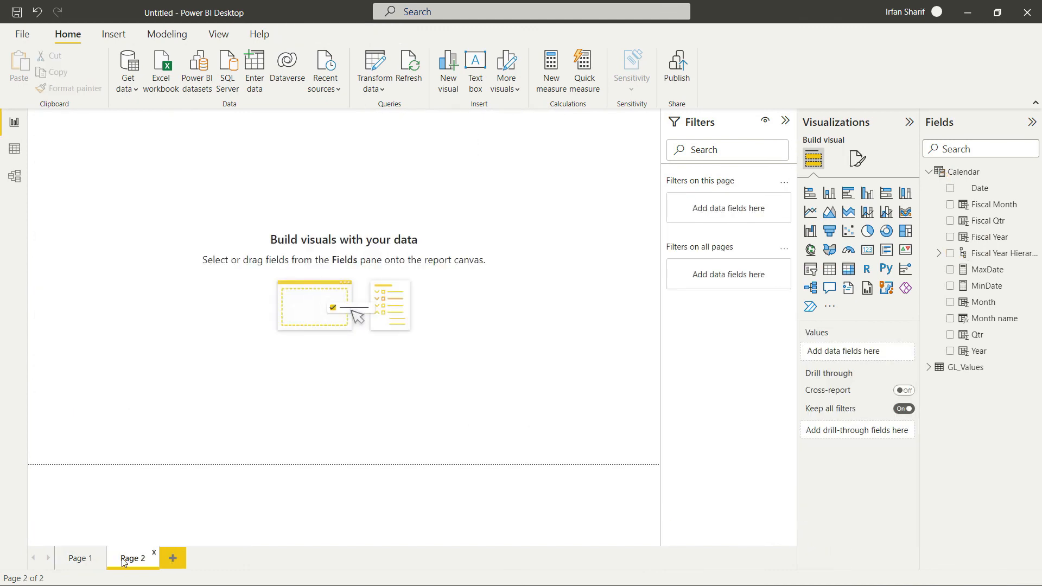
left_click(846, 272)
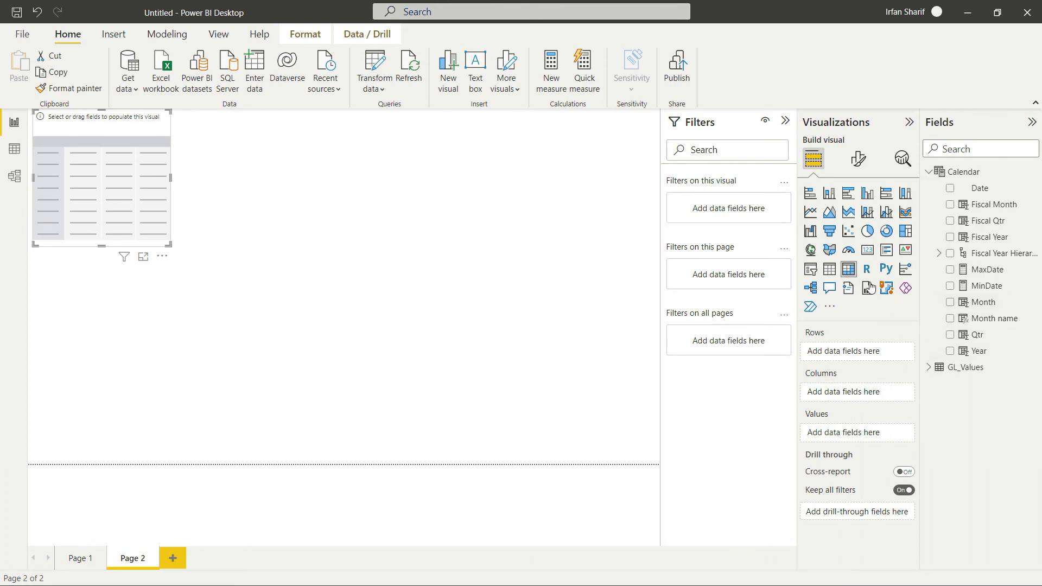
left_click_drag(1001, 260, 876, 395)
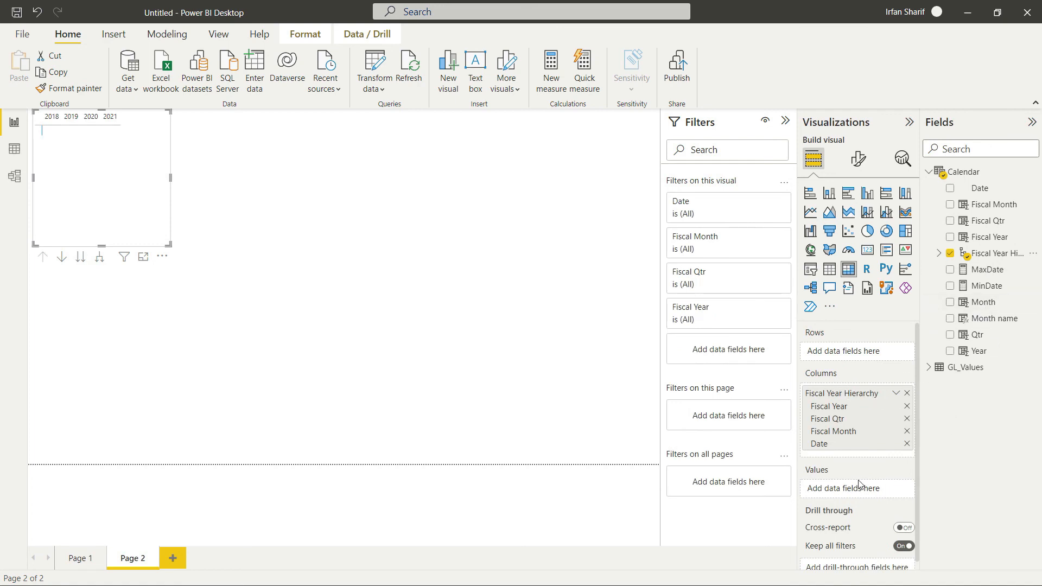
Add the GL_Values Amount field as the matrix's values and move the matrix inward from the page corner
left_click(929, 367)
left_click_drag(988, 389, 849, 491)
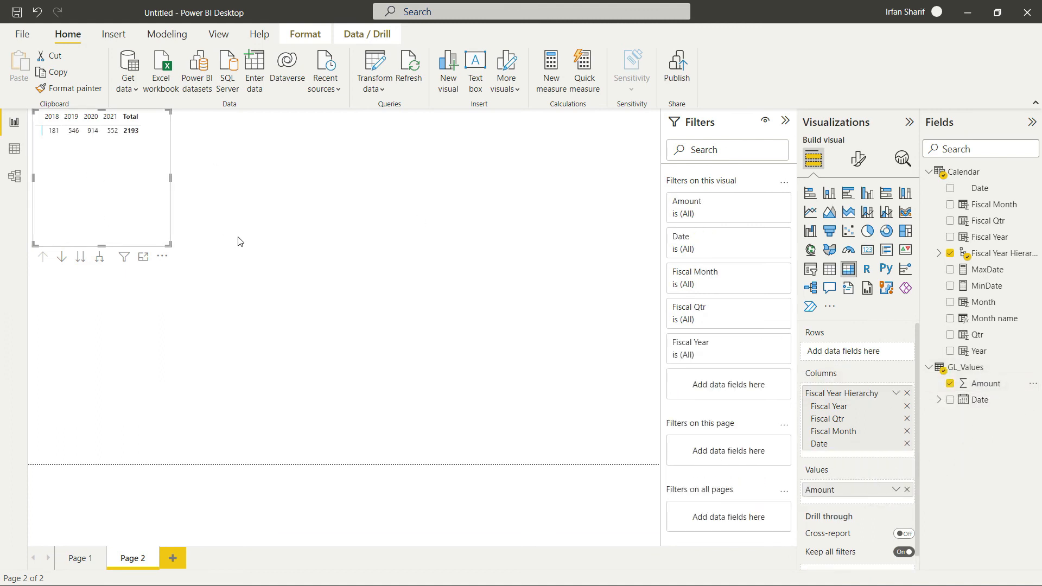
left_click_drag(148, 168, 198, 226)
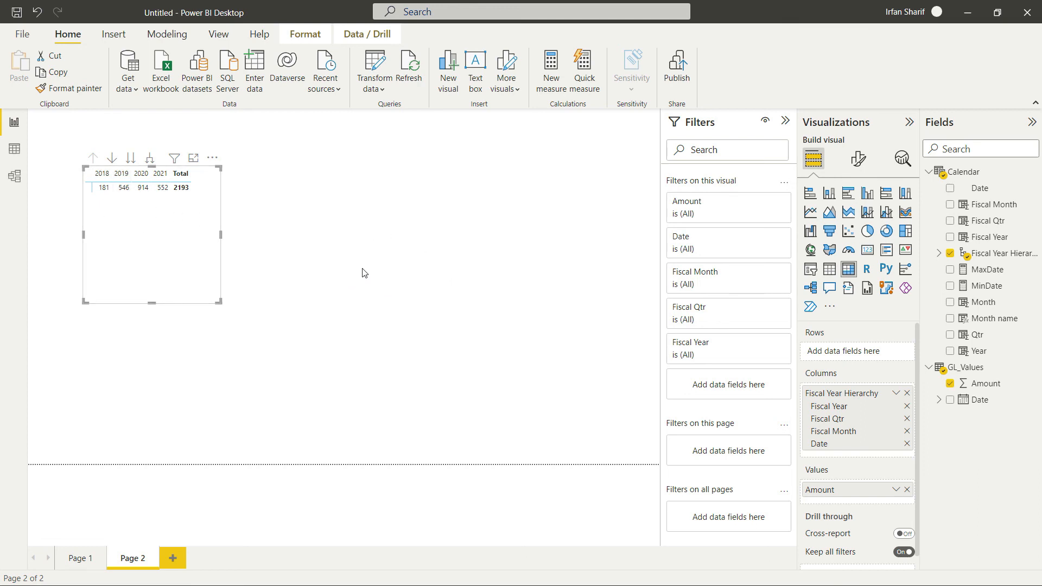
Switch to the Fiscal year play data workbook in Excel and filter the Date column to January through June 2018
key("alt+Tab")
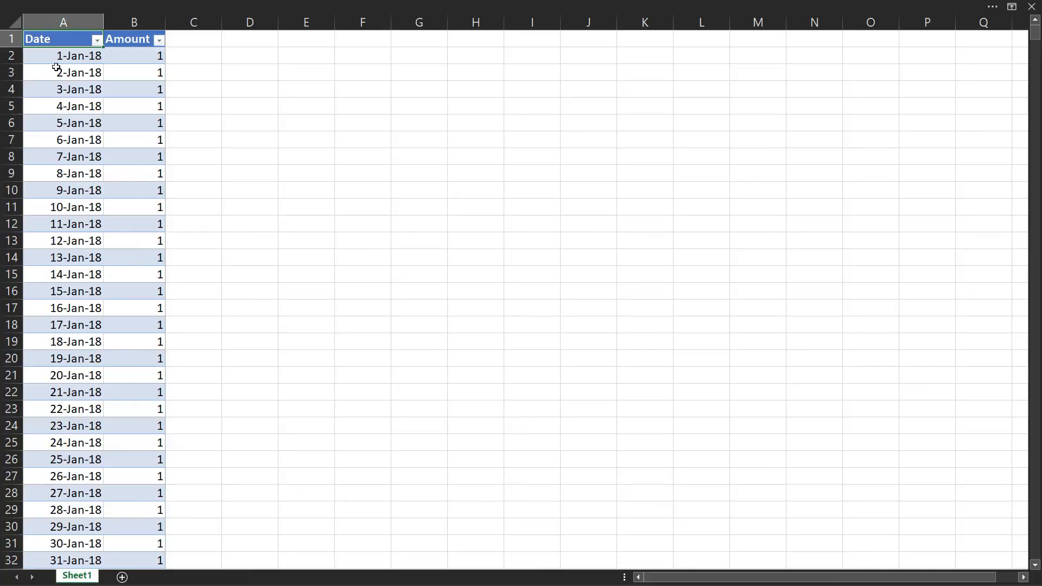
left_click(97, 41)
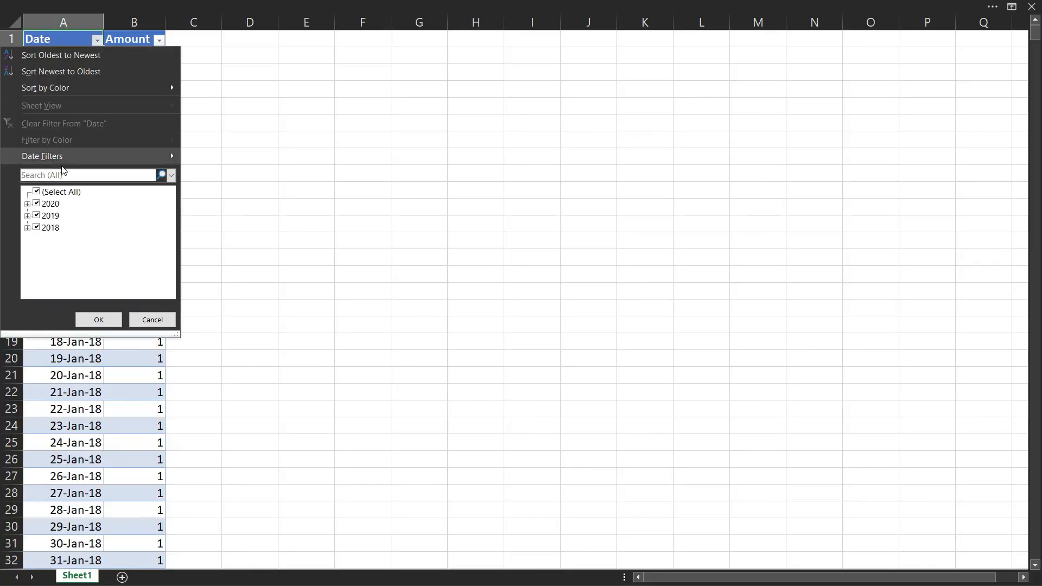
left_click(37, 192)
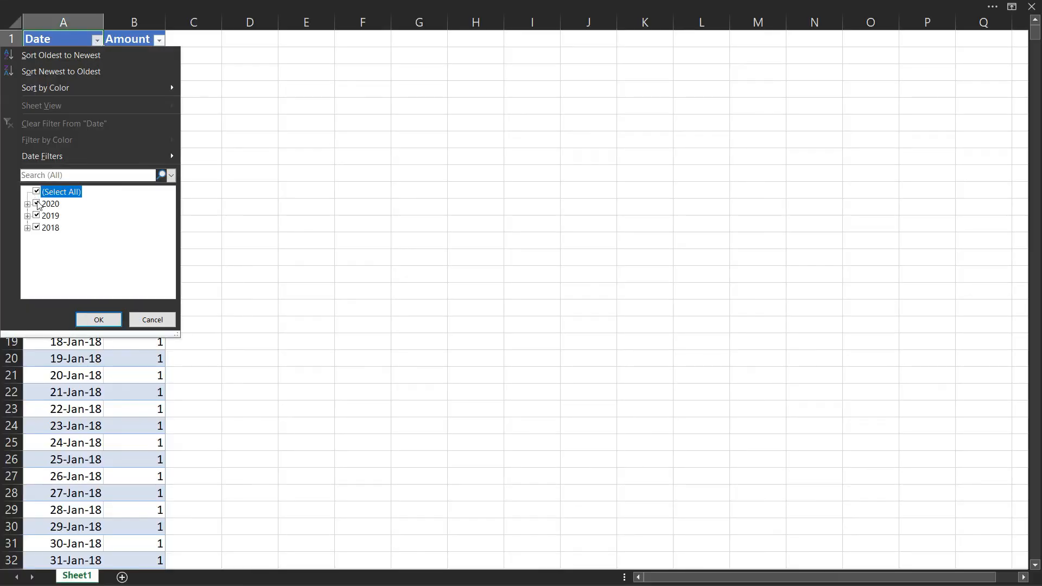
left_click(27, 228)
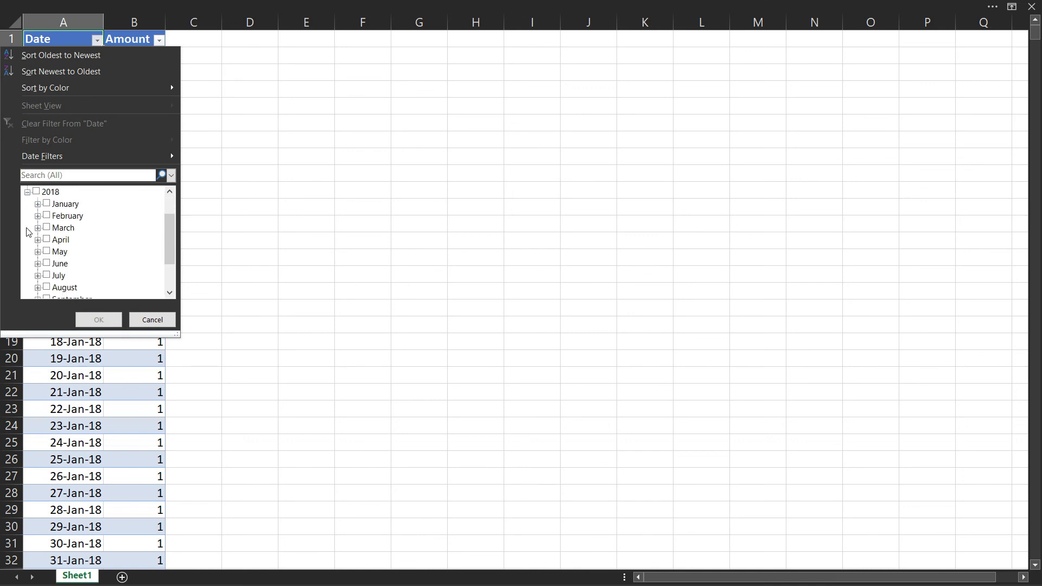
left_click(46, 205)
left_click(47, 216)
left_click(46, 228)
left_click(47, 240)
left_click(47, 252)
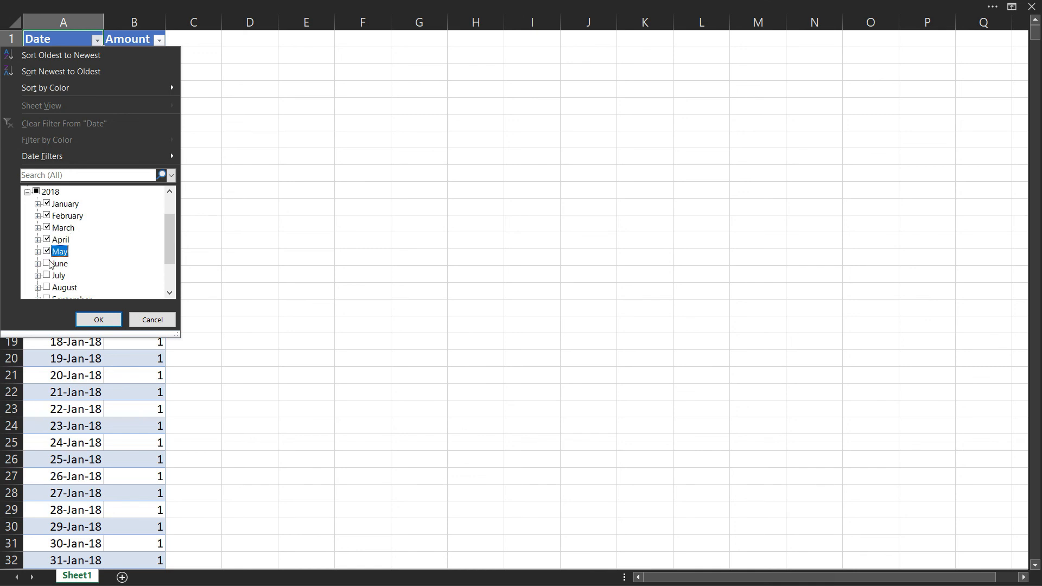
left_click(46, 264)
left_click(100, 326)
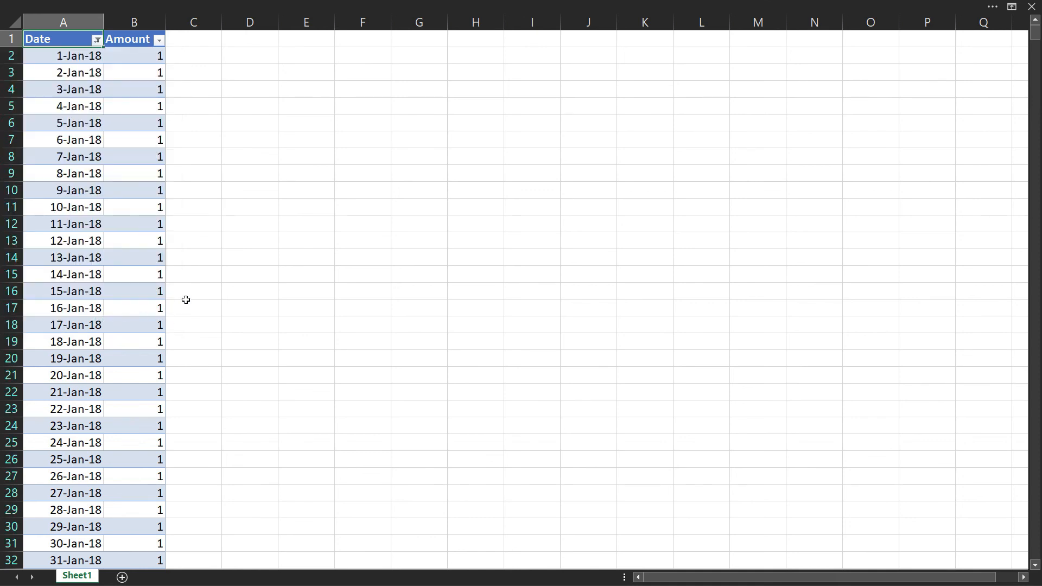
Reveal the status bar and select all filtered Amount values to check their sum
left_click(133, 204)
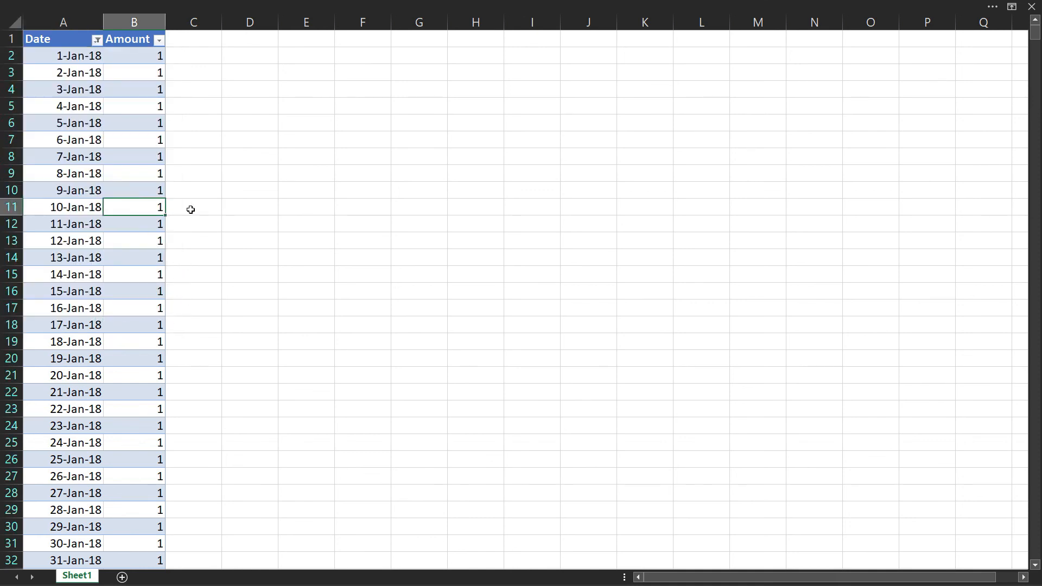
key("ctrl+shift+F1")
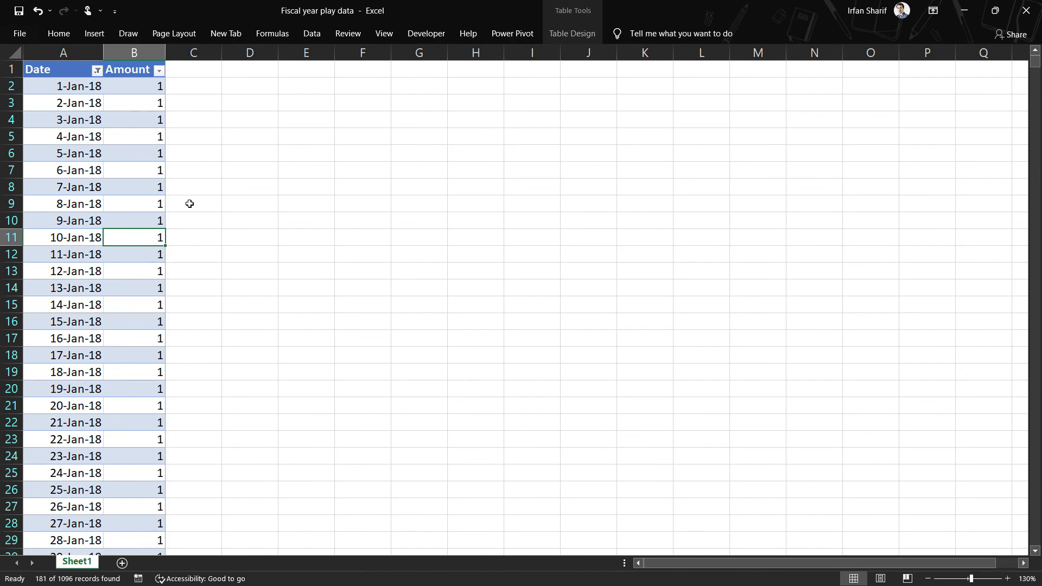
left_click(136, 88)
left_click(136, 88)
key("ctrl+shift+Down")
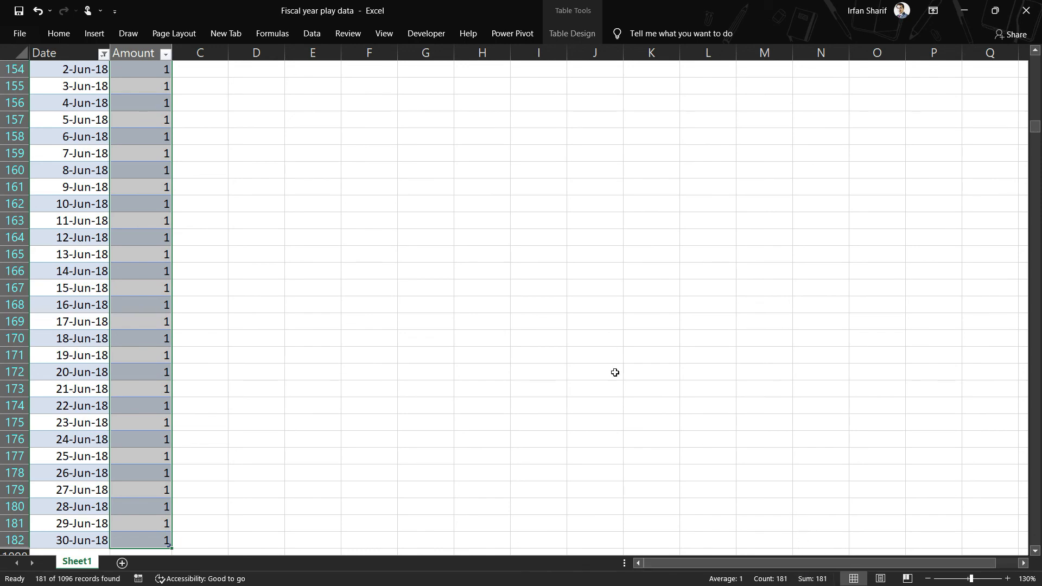
Switch to Power BI Desktop and compare the Excel sum with the matrix's fiscal 2018 amount, then check fiscal 2019
key("alt+Tab")
key("alt+Tab")
key("Tab")
key("Tab")
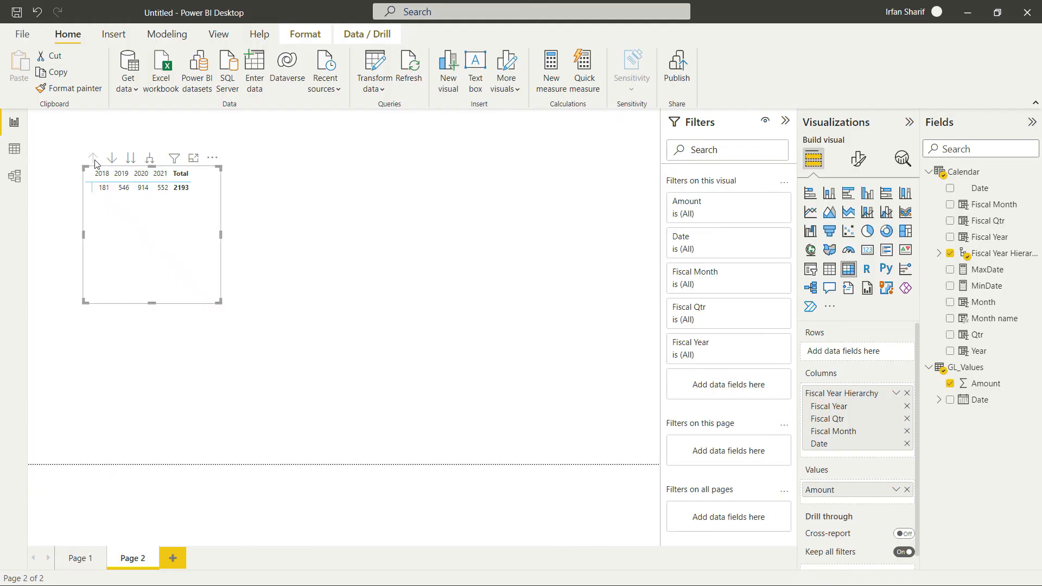
left_click(121, 174)
Switch back to Excel and reselect the Date filter's months as only July through December 2018
key("alt+Tab")
key("Tab")
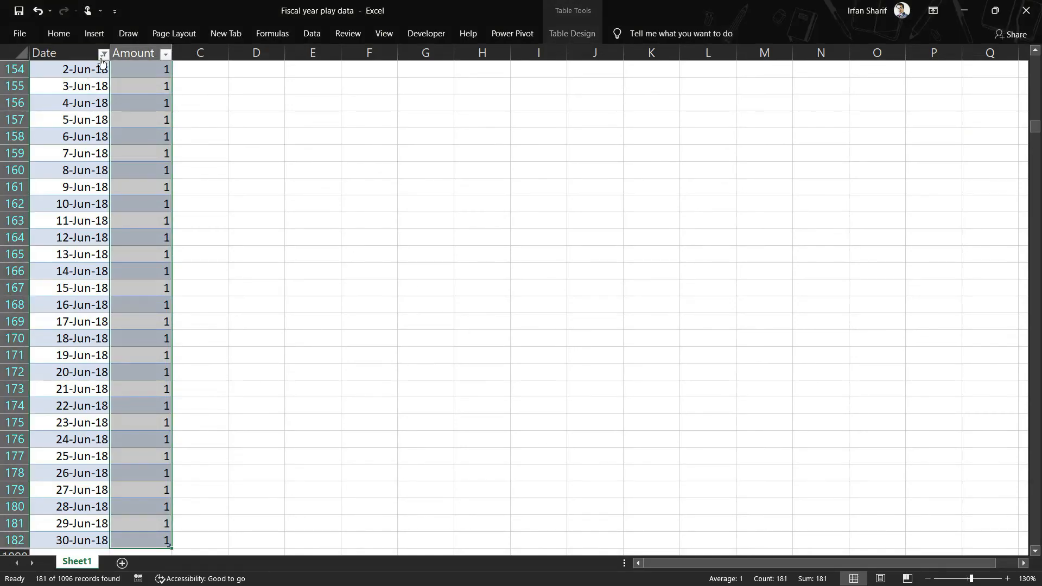
left_click(103, 53)
left_click(38, 206)
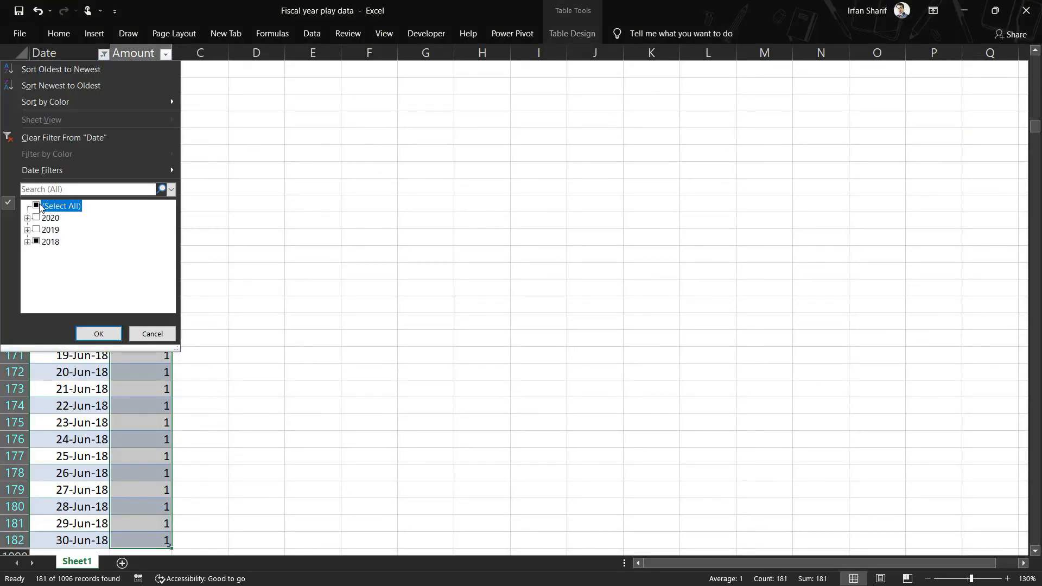
left_click(38, 205)
left_click(27, 242)
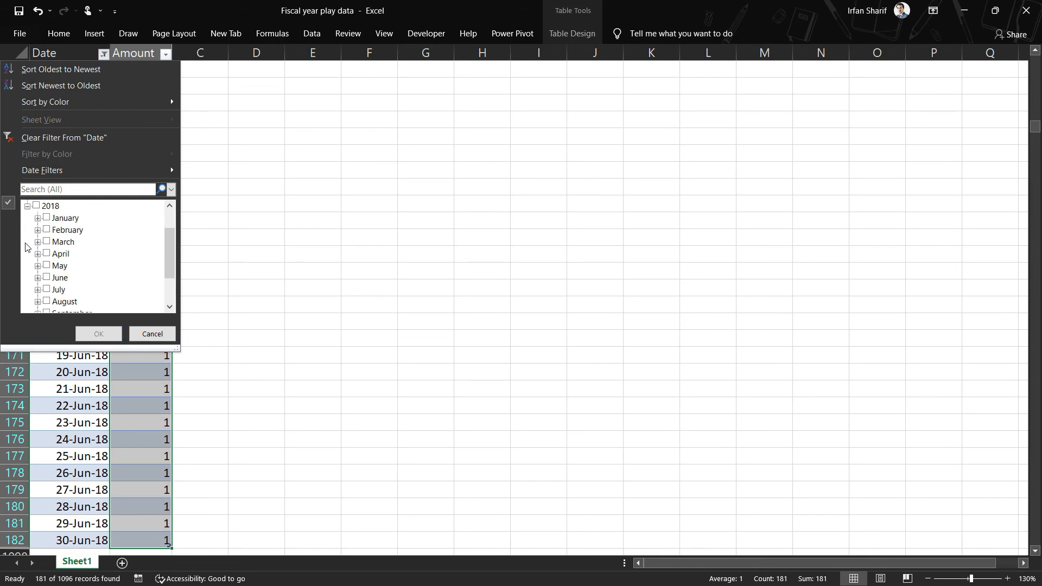
left_click_drag(170, 257, 171, 277)
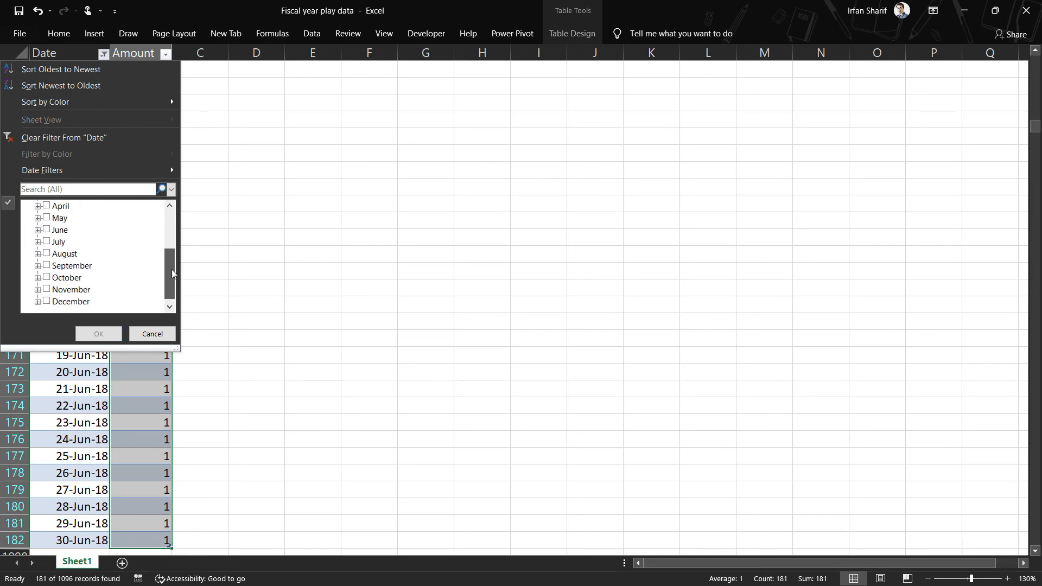
left_click(47, 242)
left_click(47, 254)
left_click(47, 266)
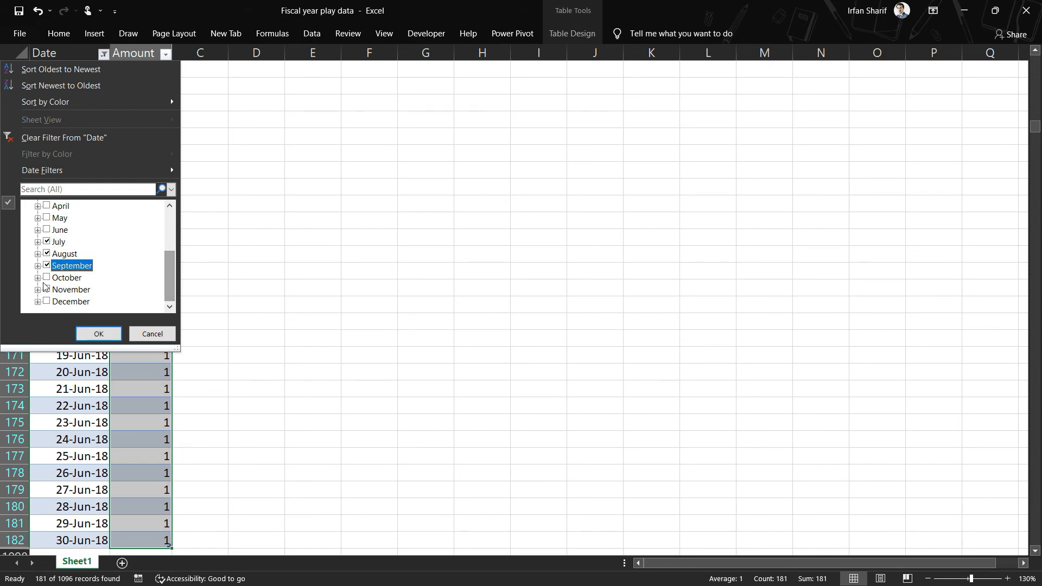
left_click(47, 278)
left_click(47, 290)
left_click(47, 302)
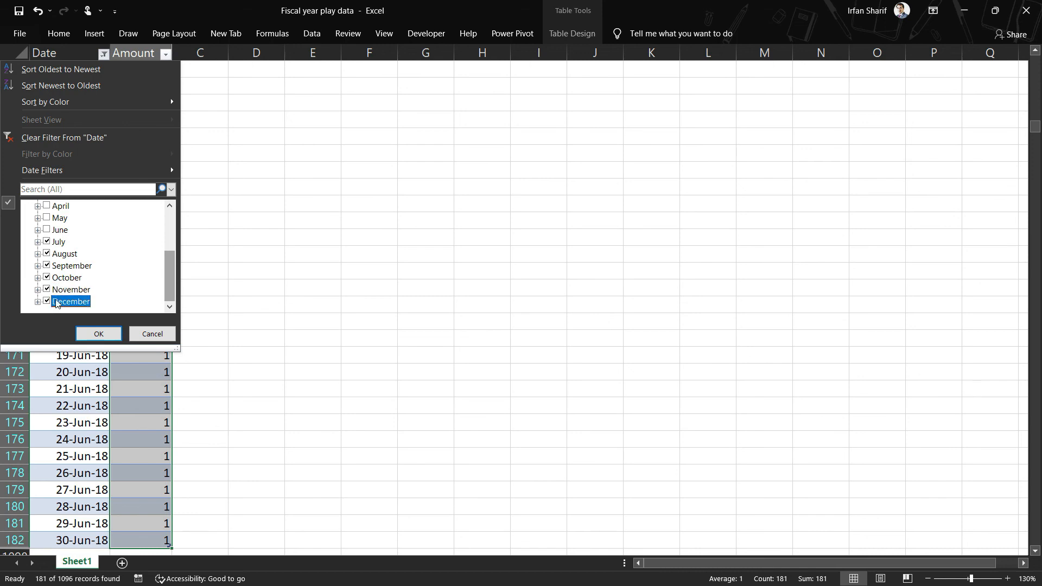
scroll(38, 217, "up", 2)
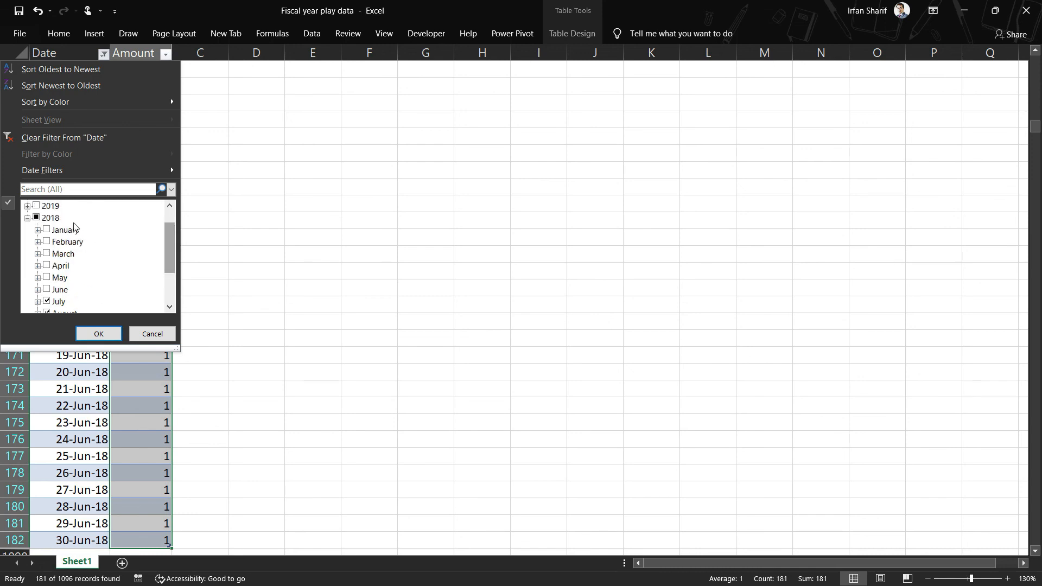
left_click(27, 219)
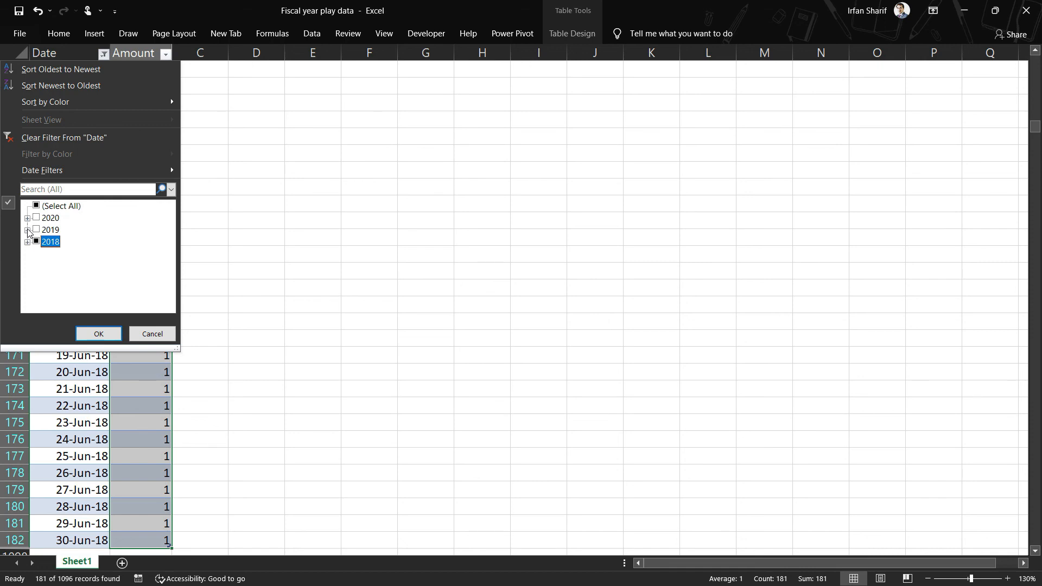
Include January through June 2019 in the Date filter and apply it
left_click(27, 230)
left_click(46, 218)
left_click(47, 231)
left_click(48, 243)
left_click(48, 254)
left_click(49, 266)
left_click(48, 278)
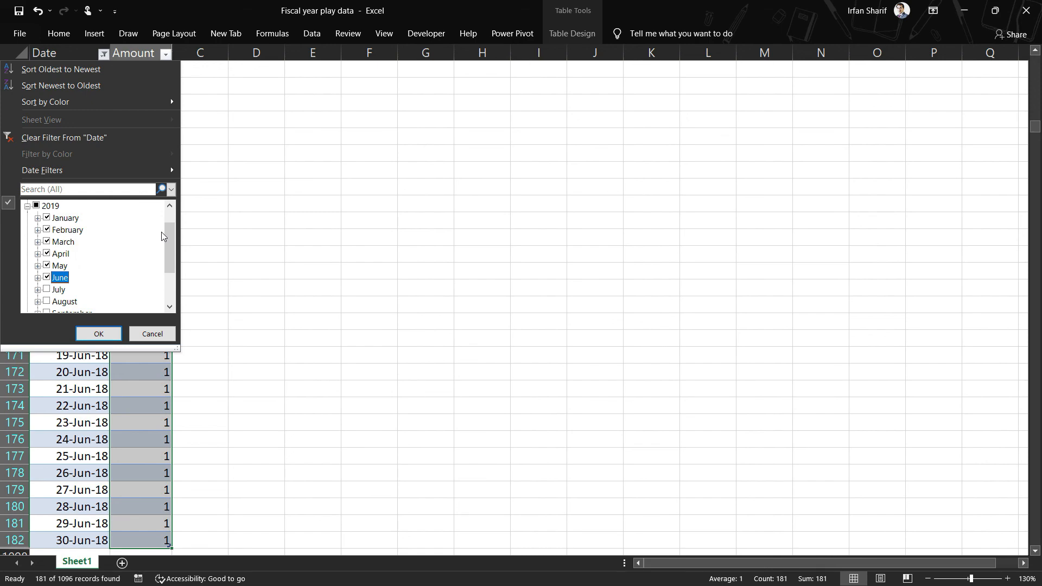
left_click(98, 334)
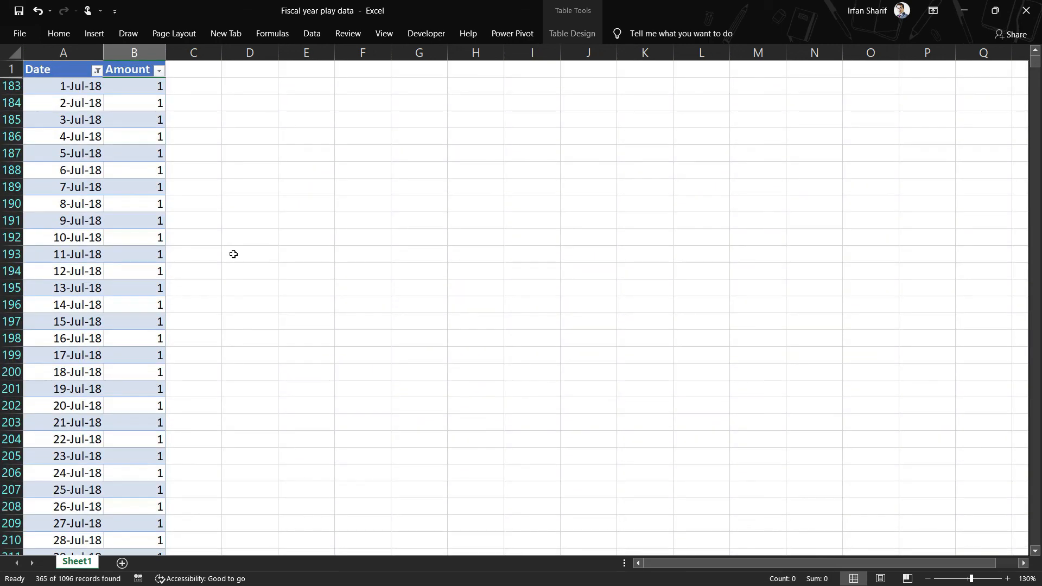
Select all filtered Amount values to get their sum, then switch to Power BI Desktop and compare it with the matrix's fiscal 2019 amount
key("Down")
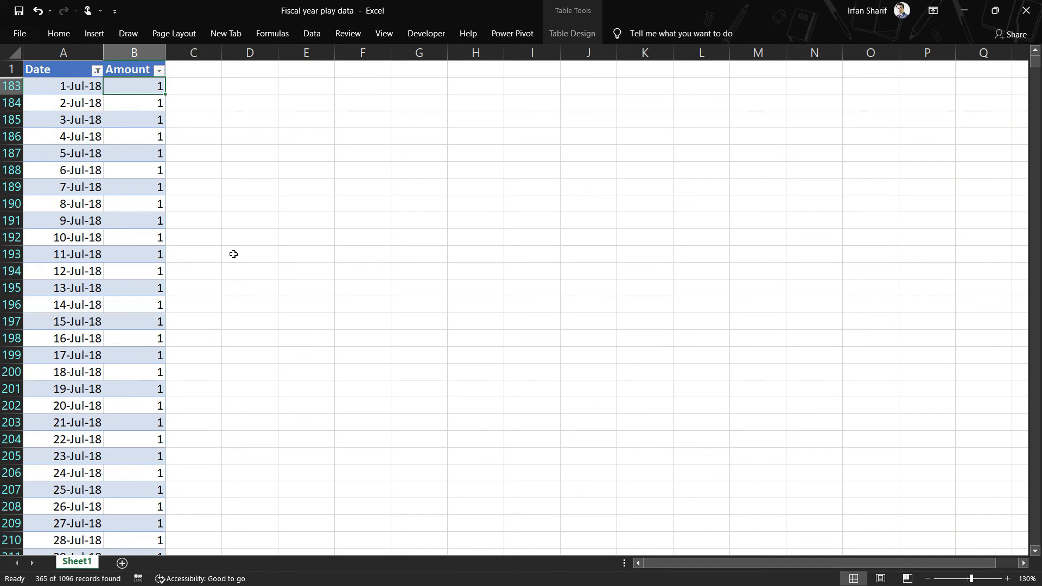
key("ctrl+shift+Down")
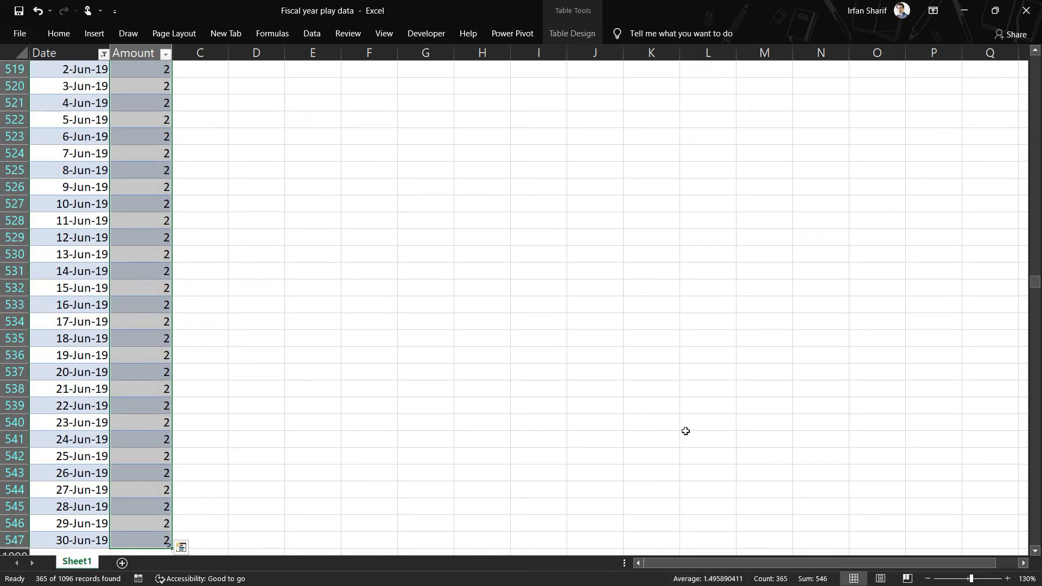
key("alt+Tab")
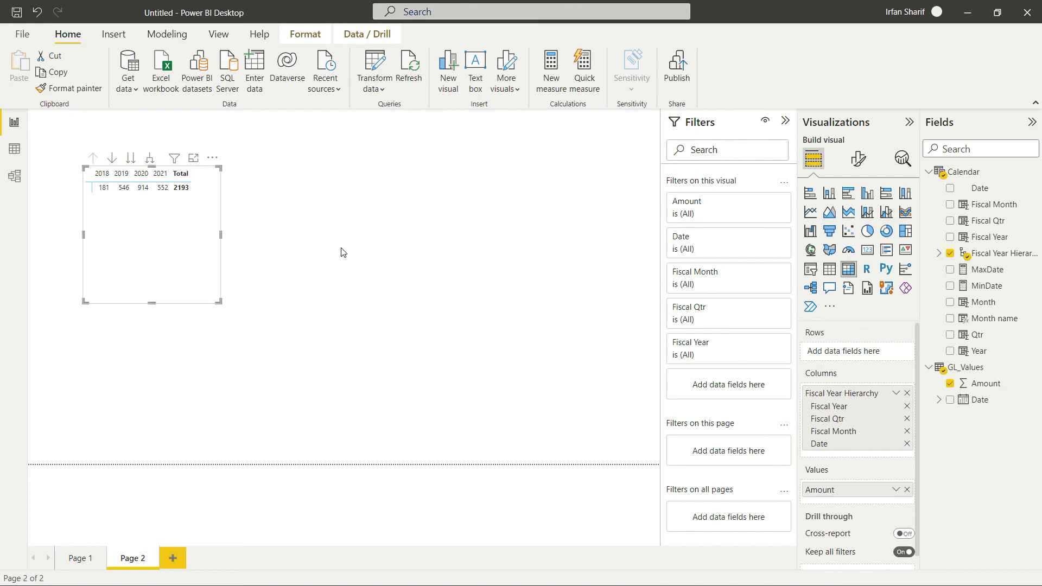
Review the Calendar table's fiscal columns in the data view, and return to the matrix on report Page 2
left_click(16, 179)
left_click(15, 151)
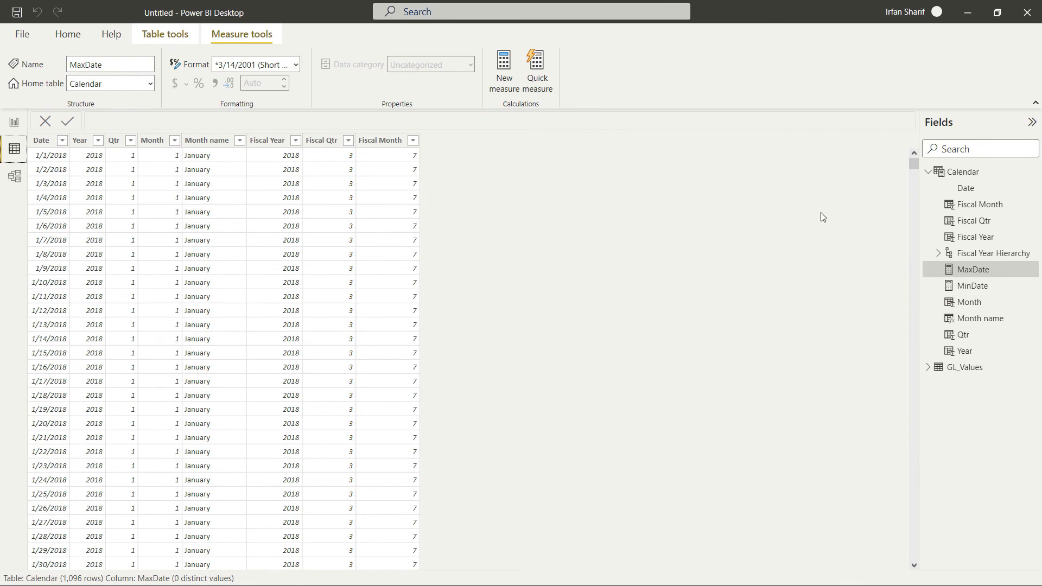
left_click(15, 122)
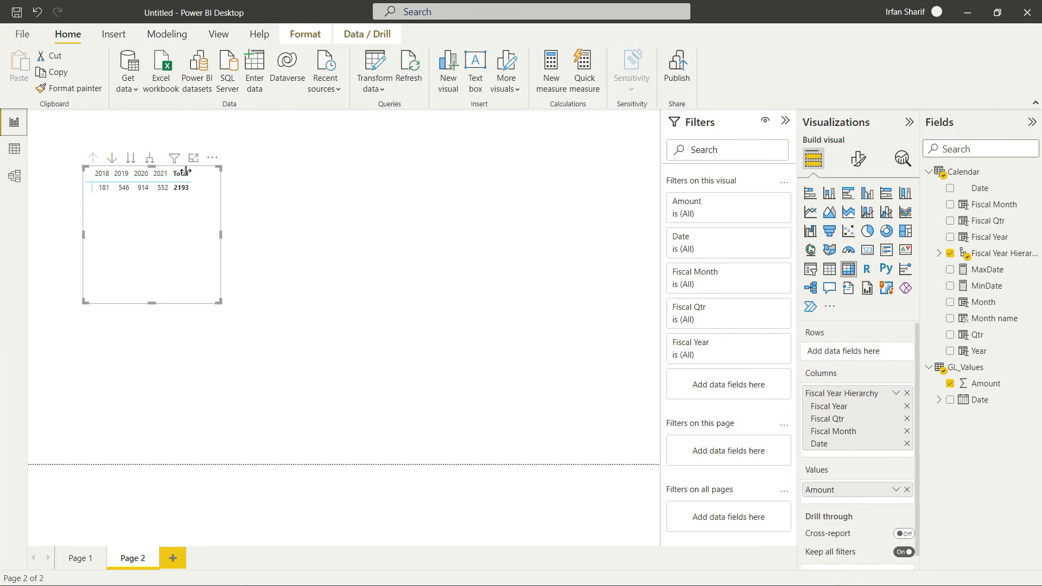
mouse_move(174, 159)
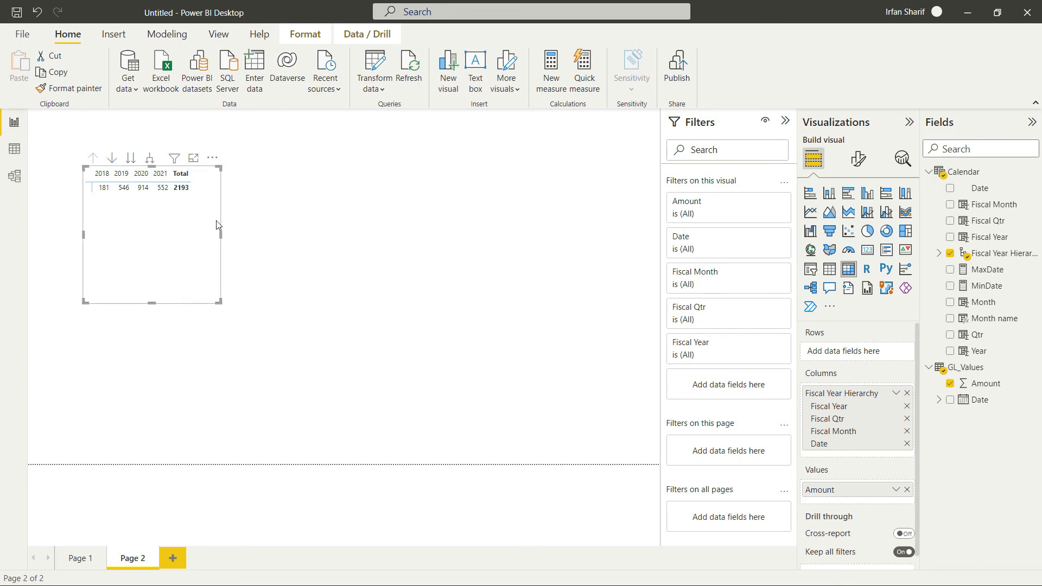